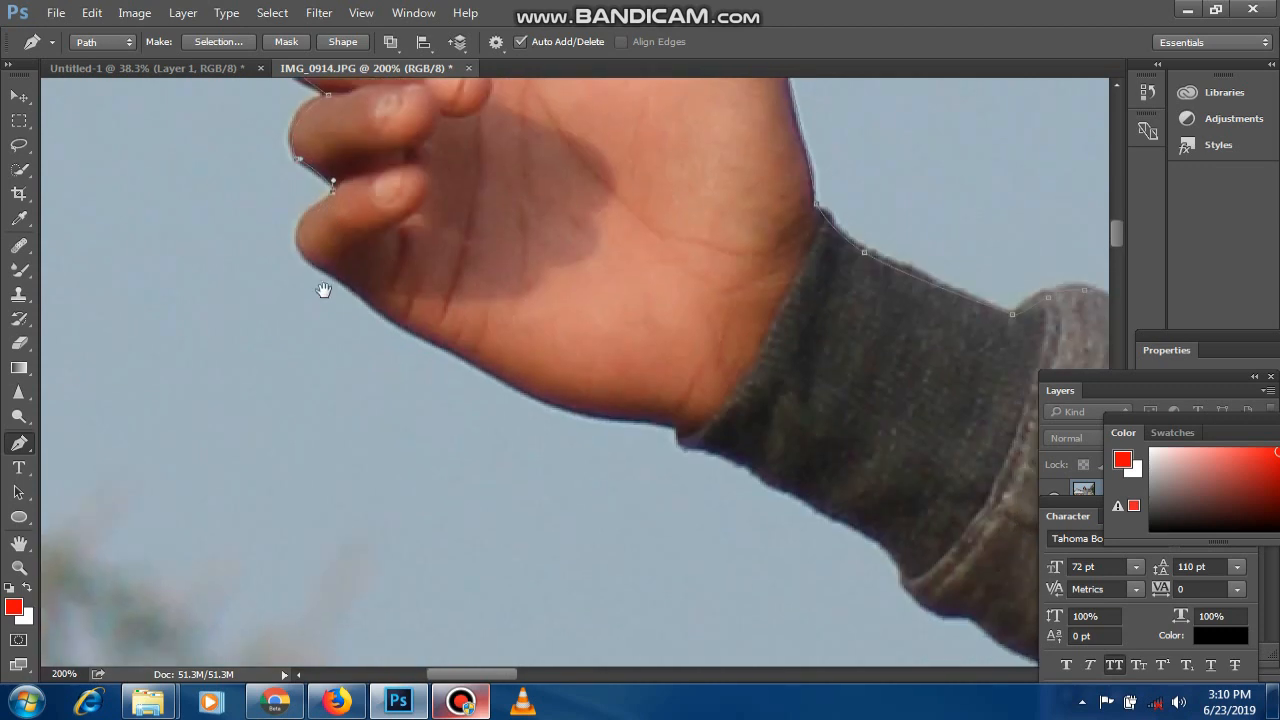
left_click(462, 700)
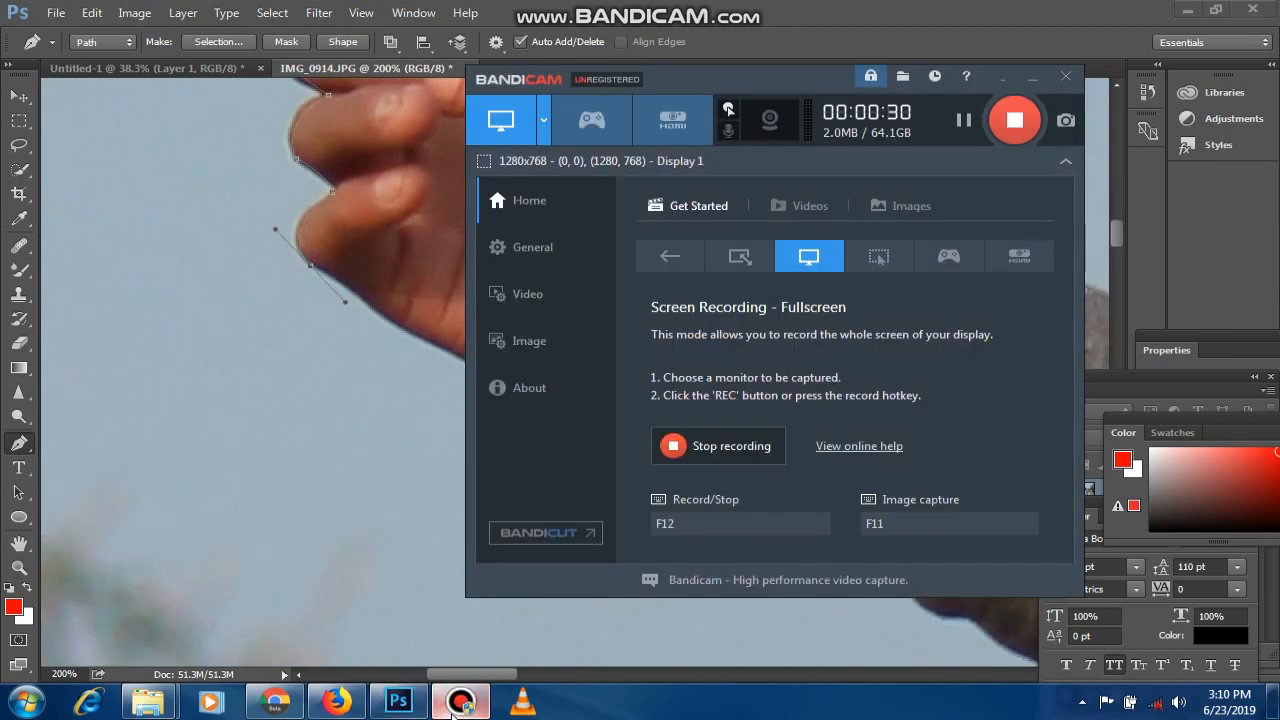
left_click(468, 698)
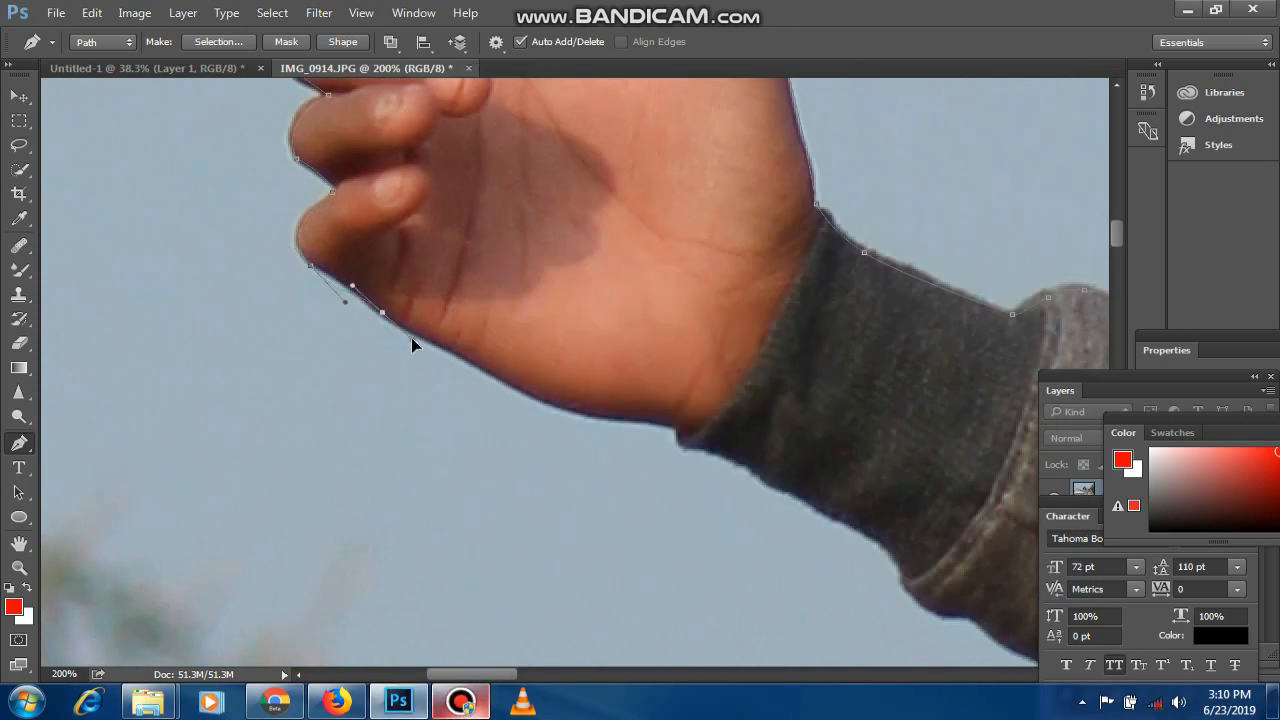
Continue the Pen path along the underside of the man's palm and the dark sleeve cuff.
left_click_drag(310, 268, 318, 278)
left_click_drag(788, 465, 475, 305)
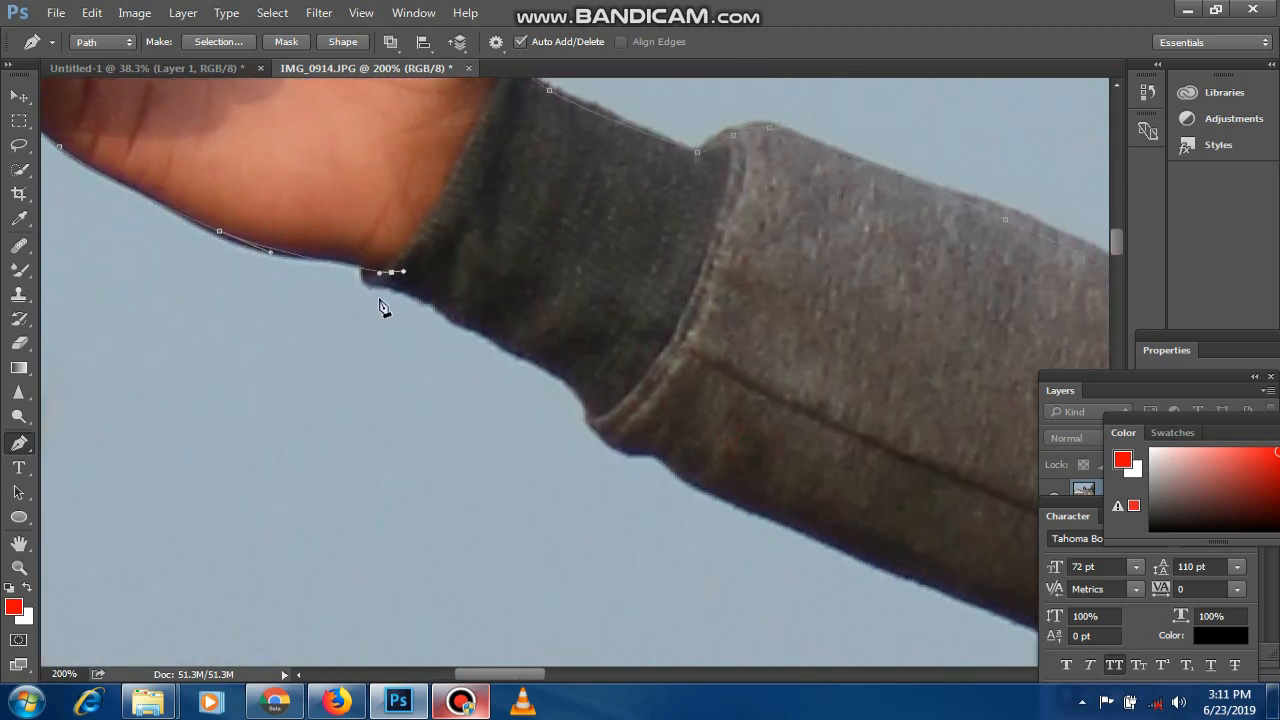
left_click_drag(381, 287, 408, 297)
left_click_drag(507, 349, 534, 364)
left_click_drag(597, 411, 599, 426)
Trace the underside of the outstretched grey sleeve with path points from the cuff towards the armpit.
left_click_drag(655, 425, 361, 185)
left_click_drag(421, 256, 484, 288)
left_click_drag(683, 351, 365, 214)
left_click_drag(755, 375, 818, 400)
left_click_drag(893, 440, 511, 302)
left_click_drag(674, 348, 553, 307)
left_click_drag(743, 371, 164, 254)
left_click_drag(344, 281, 552, 308)
left_click(597, 311)
Extend the path from the armpit down the hoodie's side, past the label, to its bottom hem.
left_click_drag(688, 377, 560, 147)
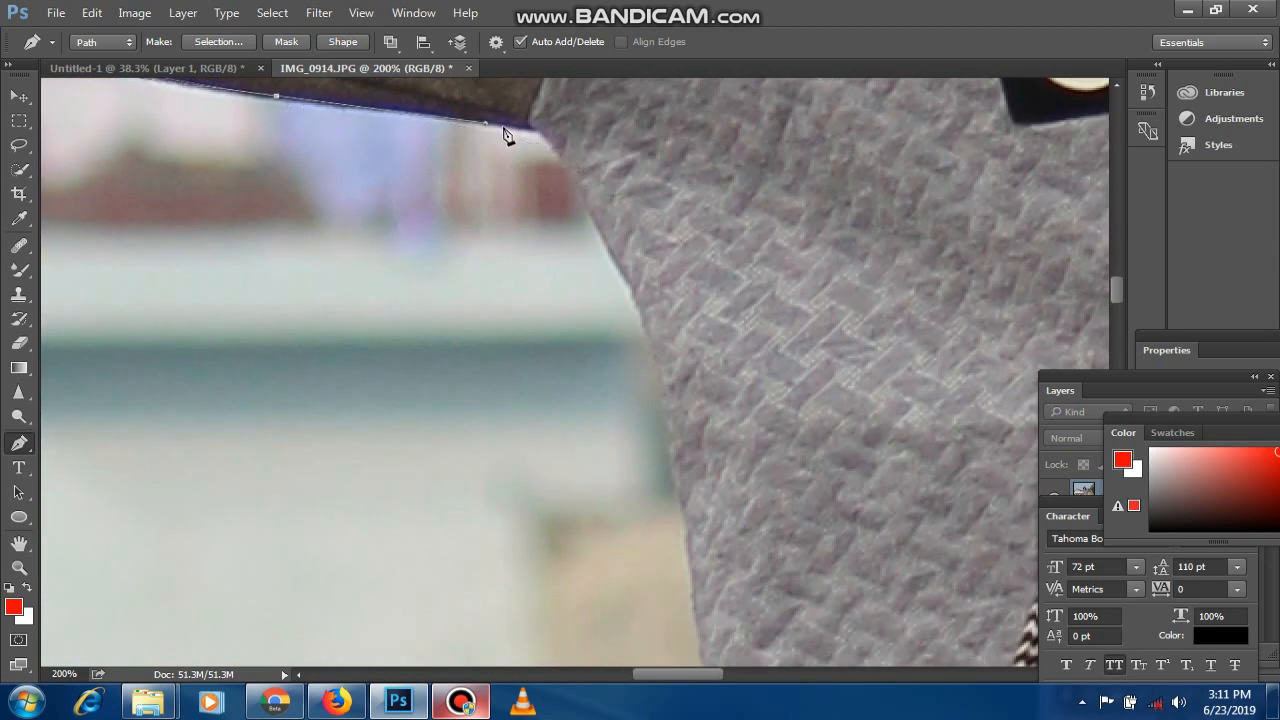
left_click_drag(641, 415, 611, 343)
left_click_drag(642, 361, 648, 453)
mouse_move(711, 535)
left_mouse_down()
mouse_move(634, 251)
mouse_move(610, 248)
left_mouse_up()
left_click_drag(583, 489, 583, 491)
left_click_drag(604, 605, 600, 417)
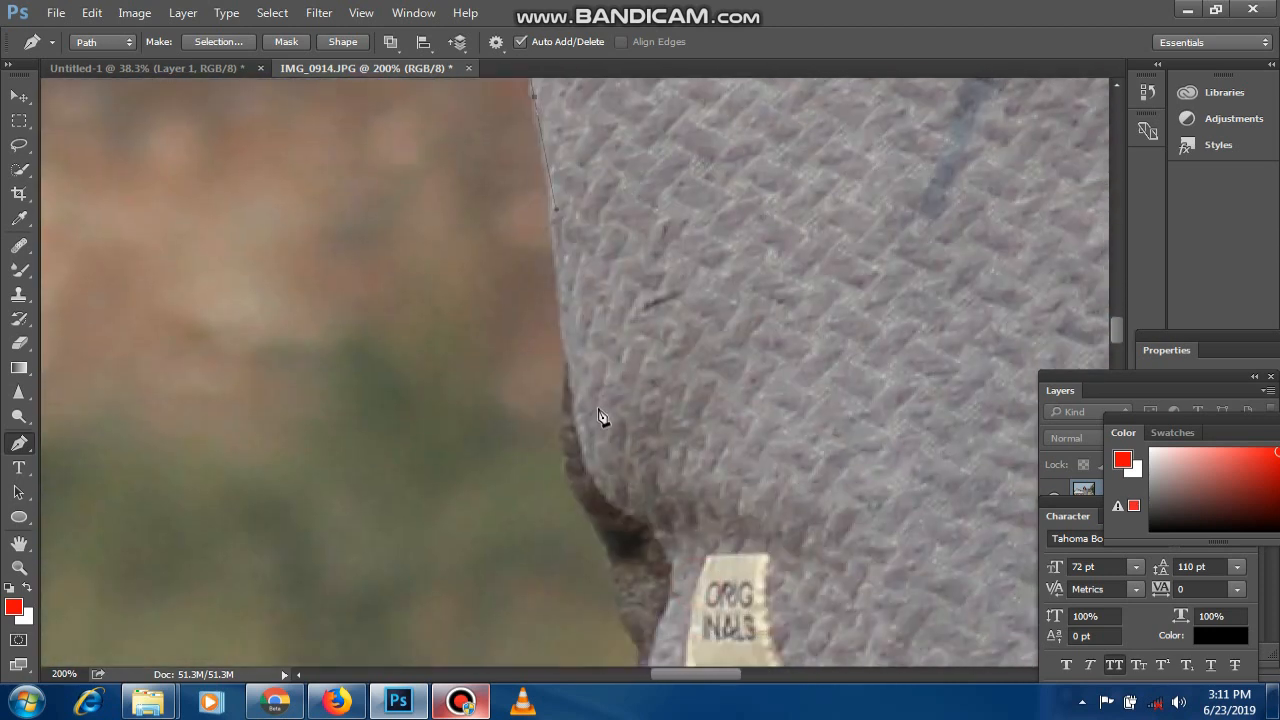
left_click_drag(574, 495, 608, 538)
left_click_drag(678, 565, 591, 234)
left_click_drag(548, 270, 559, 344)
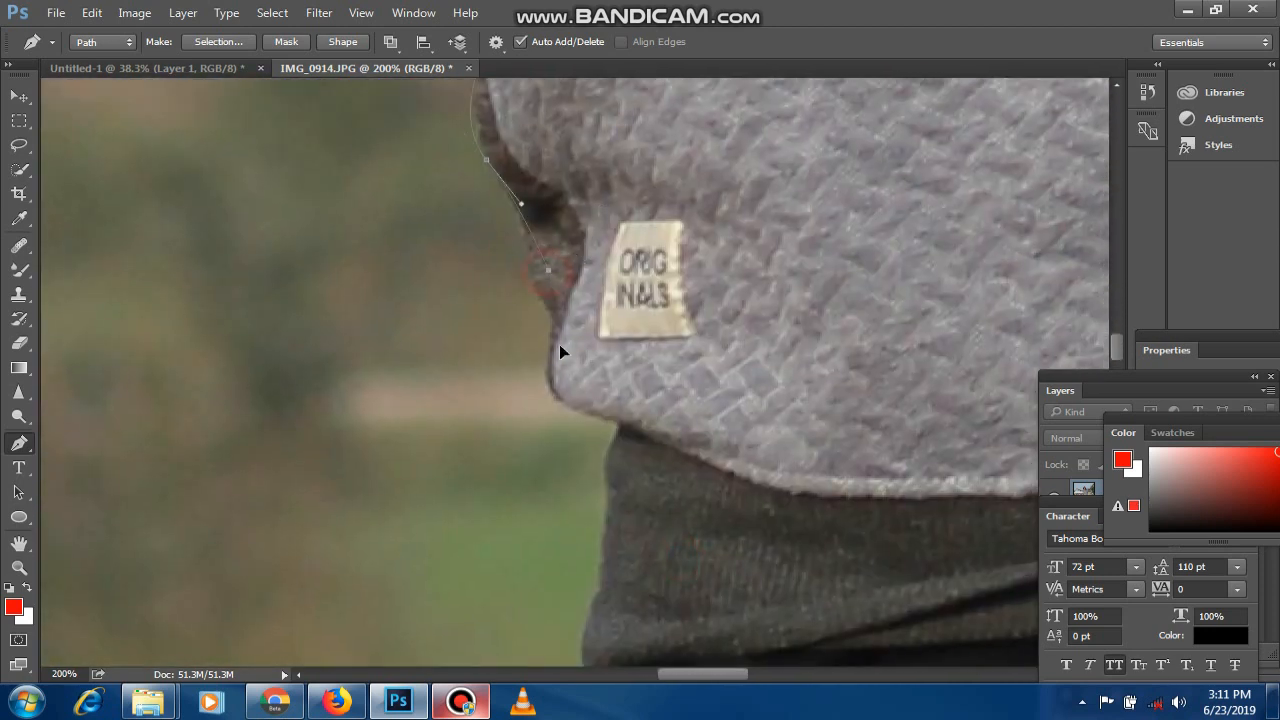
left_click(643, 437)
Trace the edge of the dark waistband below the hoodie and the top of the black trousers.
left_click_drag(722, 460, 691, 218)
left_click_drag(579, 250, 579, 251)
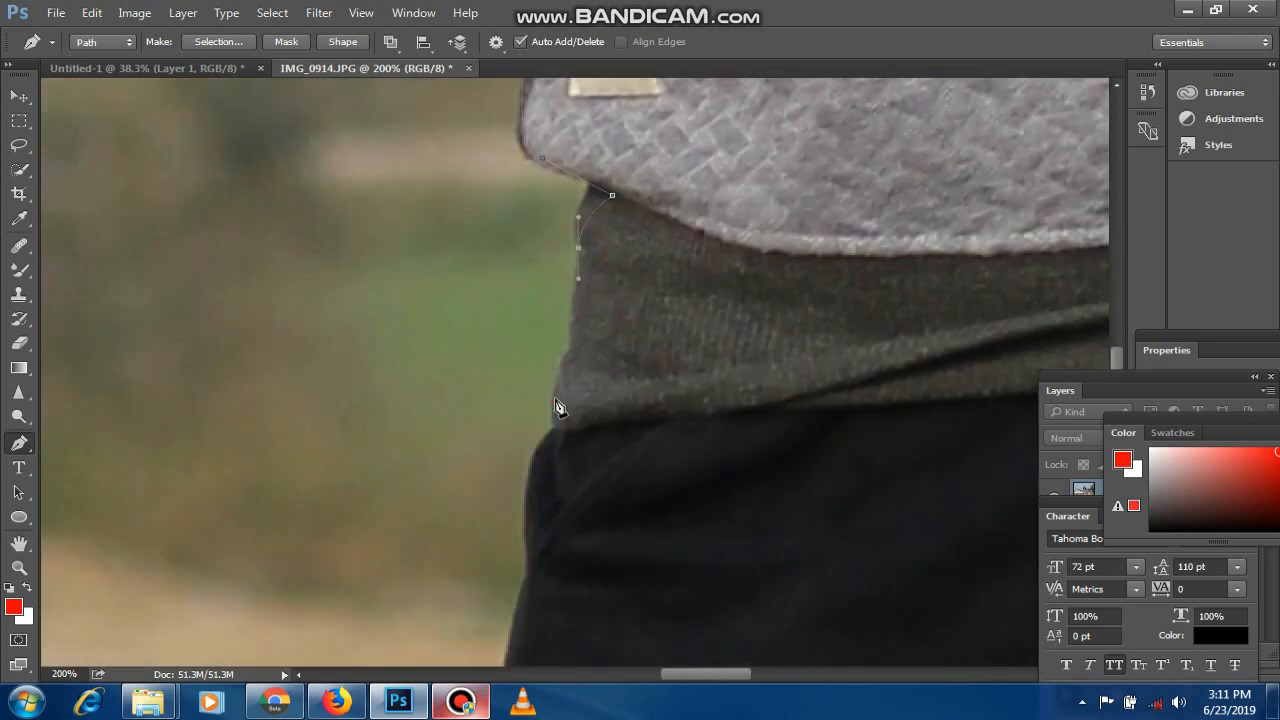
left_click_drag(556, 403, 561, 429)
left_click_drag(709, 431, 752, 260)
left_click_drag(568, 349, 569, 398)
Continue the path down the outer edge of the trouser leg along the thigh with curved points.
left_click_drag(554, 621, 671, 312)
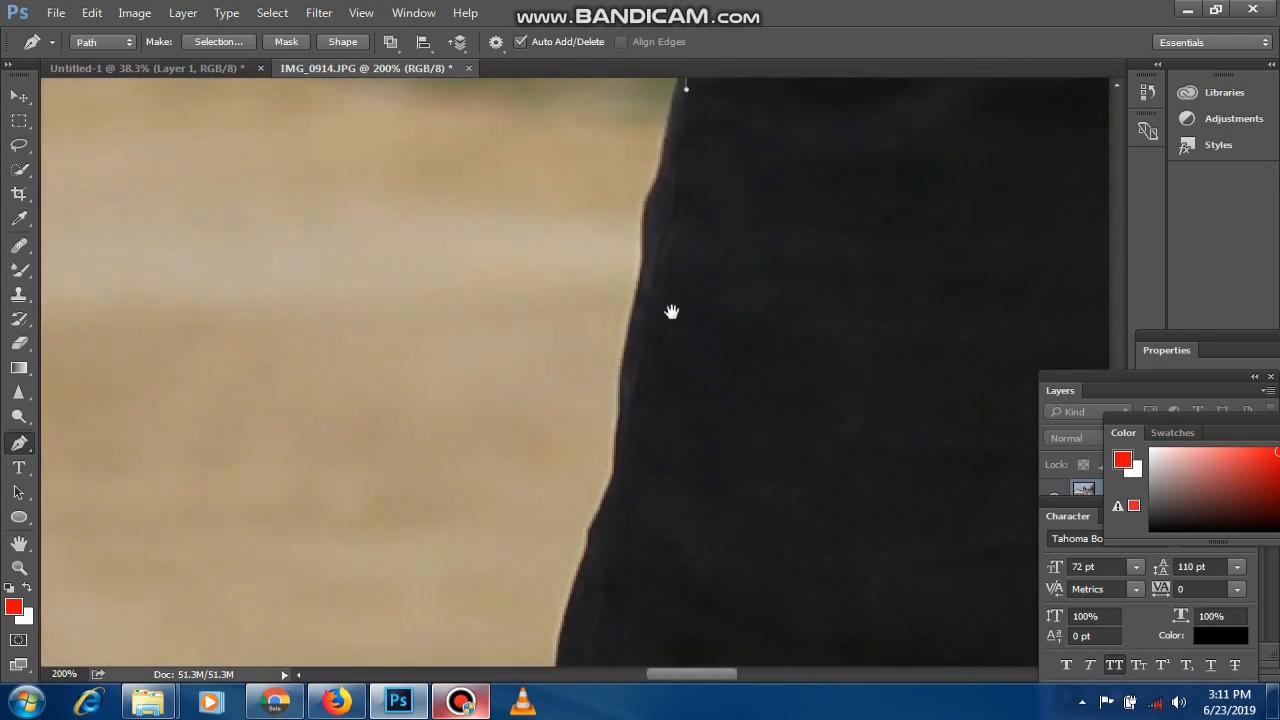
left_click_drag(626, 356, 620, 423)
left_click_drag(650, 565, 660, 221)
left_click_drag(571, 397, 562, 466)
left_click_drag(671, 537, 660, 206)
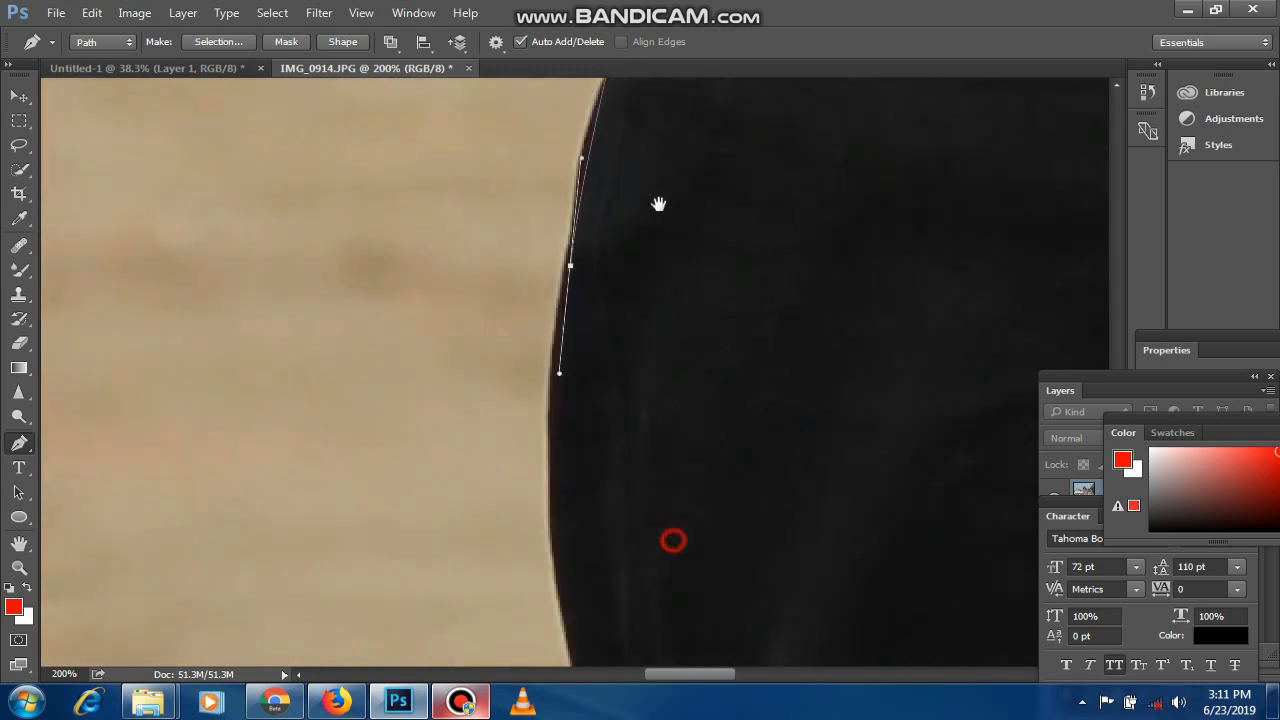
left_click_drag(622, 572, 625, 668)
left_click_drag(538, 290, 552, 376)
left_click_drag(652, 548, 686, 284)
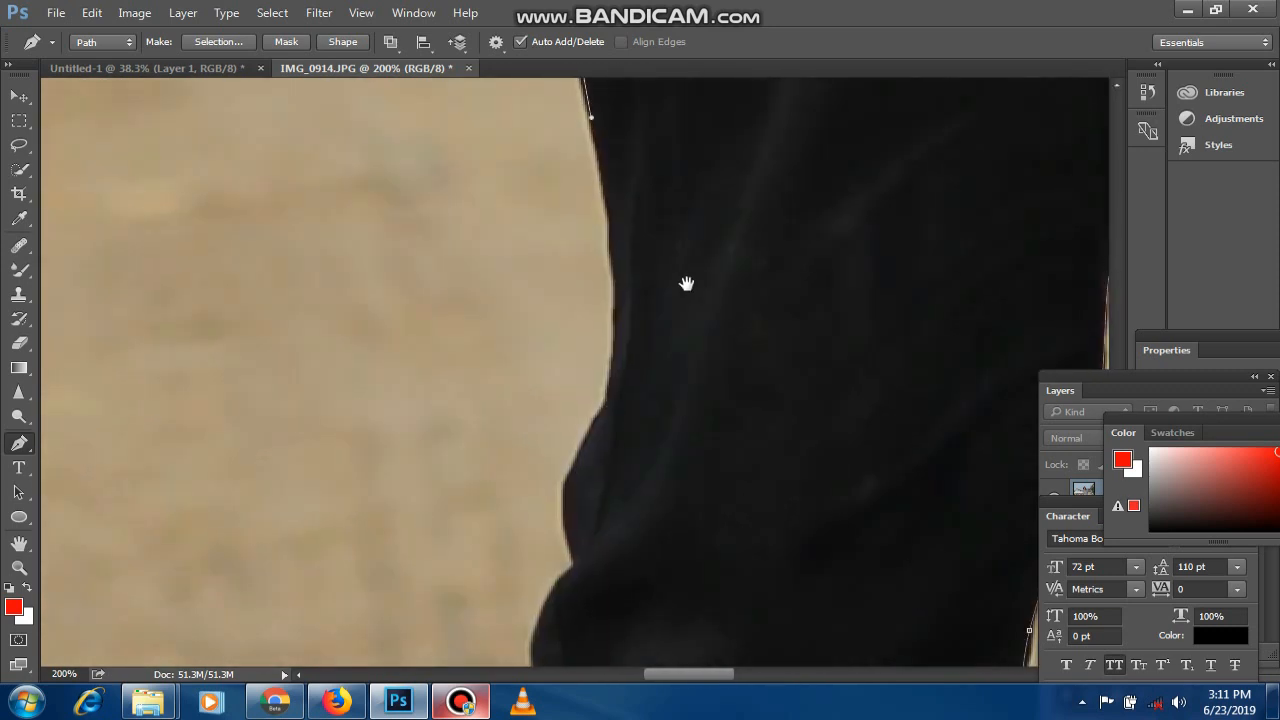
Trace the folds around the knee and the outer edge of the lower trouser leg.
left_click_drag(599, 420, 570, 470)
left_click_drag(639, 518, 618, 294)
left_click_drag(555, 322, 560, 346)
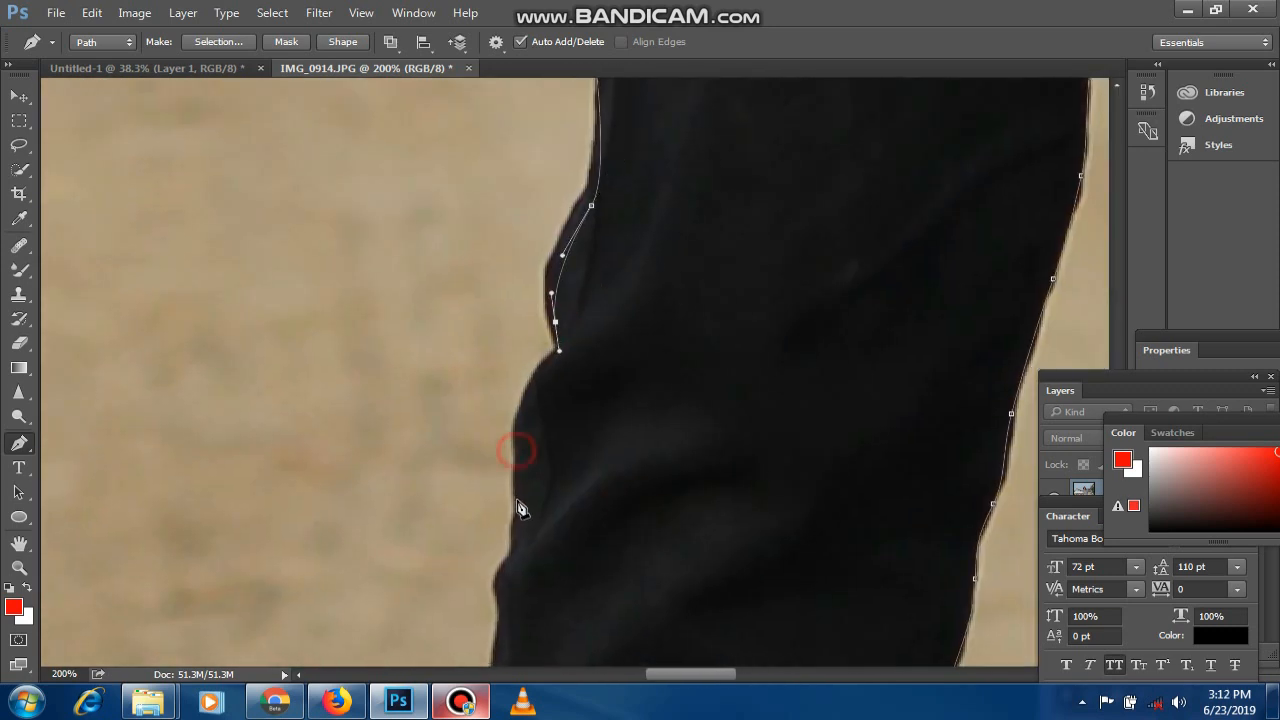
left_click_drag(517, 501, 520, 509)
left_click_drag(980, 579, 1032, 299)
left_click_drag(537, 434, 537, 514)
left_click_drag(611, 549, 637, 116)
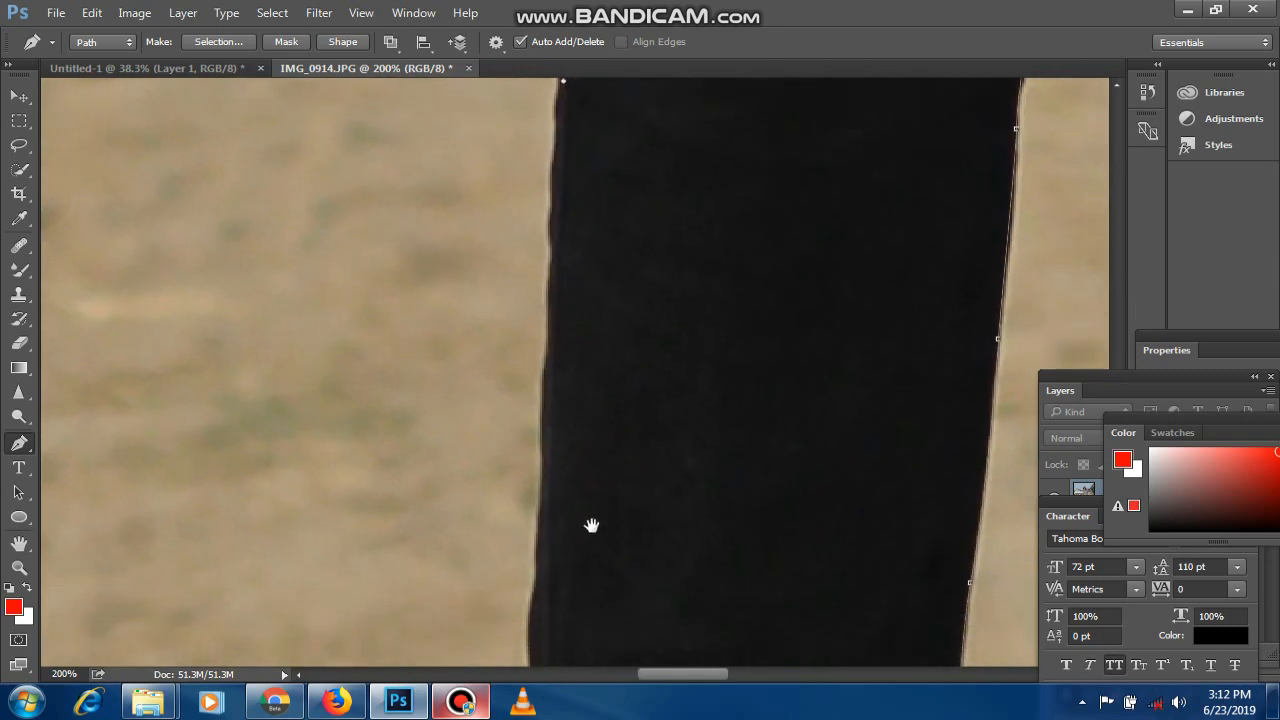
left_click_drag(538, 604, 544, 640)
Outline the bottom hem of the trouser leg and the side of the striped sock.
left_click_drag(609, 585, 507, 40)
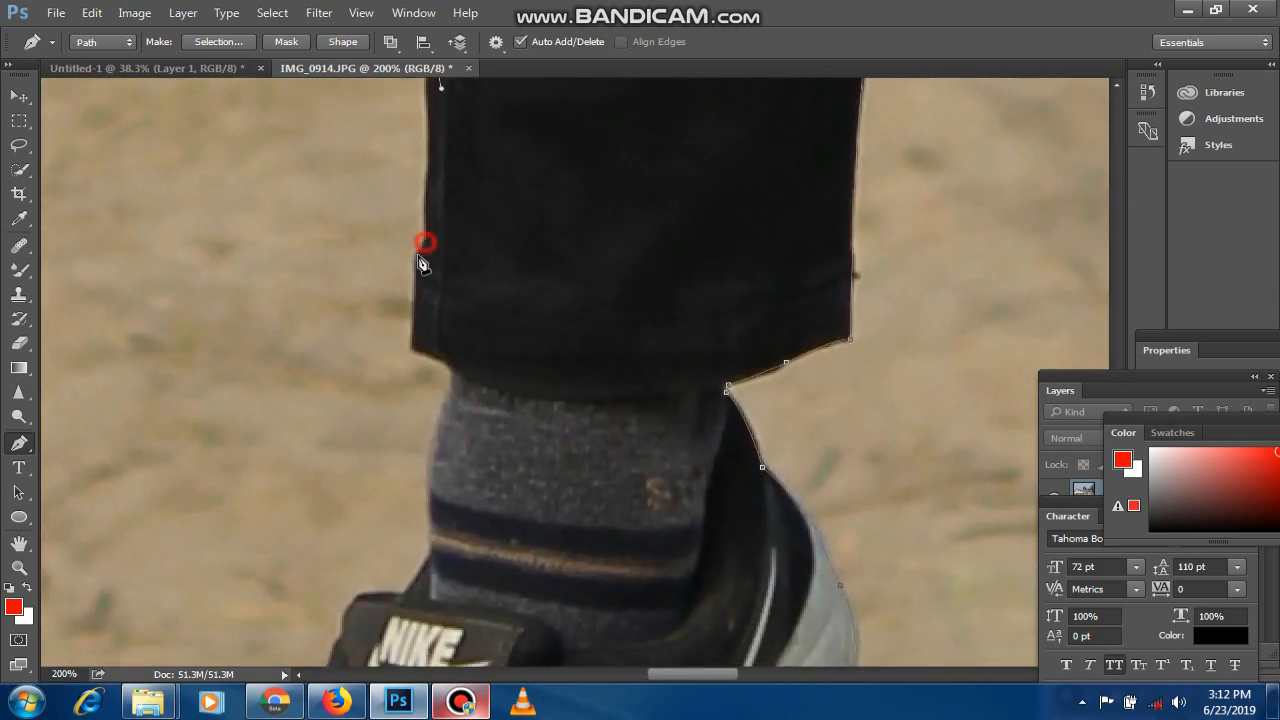
left_click_drag(419, 262, 419, 258)
left_click_drag(418, 356, 432, 373)
left_click_drag(427, 477, 427, 479)
Trace the Nike shoe's tongue and outer edge down to the toe, completing the outline around the man.
left_click_drag(471, 542, 505, 367)
left_click(493, 386)
left_click_drag(502, 437, 752, 254)
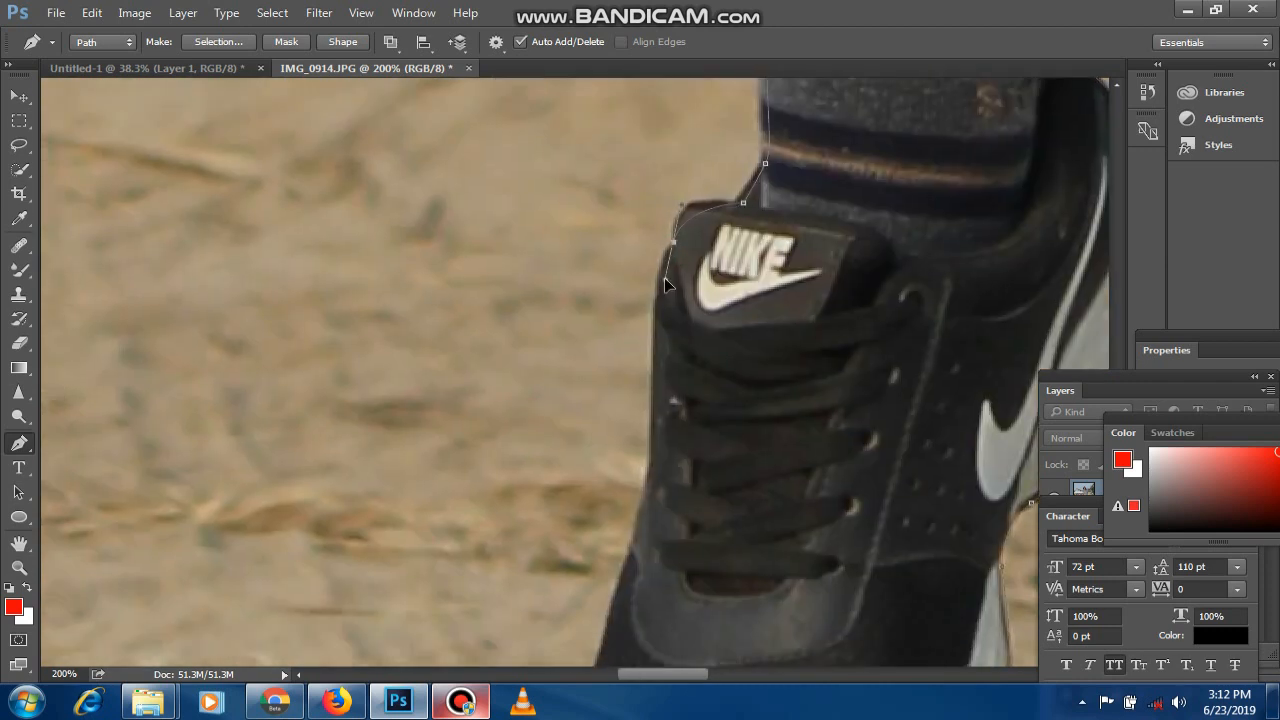
left_click_drag(664, 278, 660, 286)
left_click_drag(645, 425, 693, 313)
left_click_drag(606, 586, 596, 476)
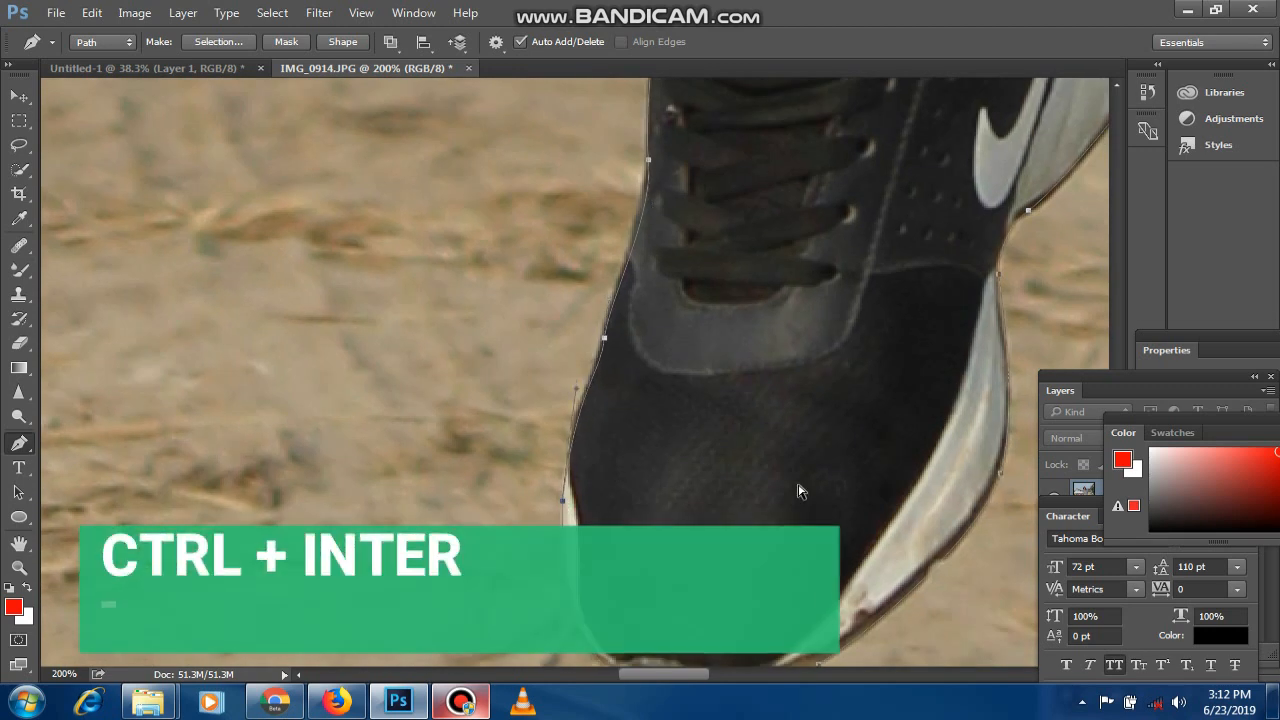
Convert the path to a selection and copy the selected man into the Untitled-1 lake document.
key("ctrl+Return")
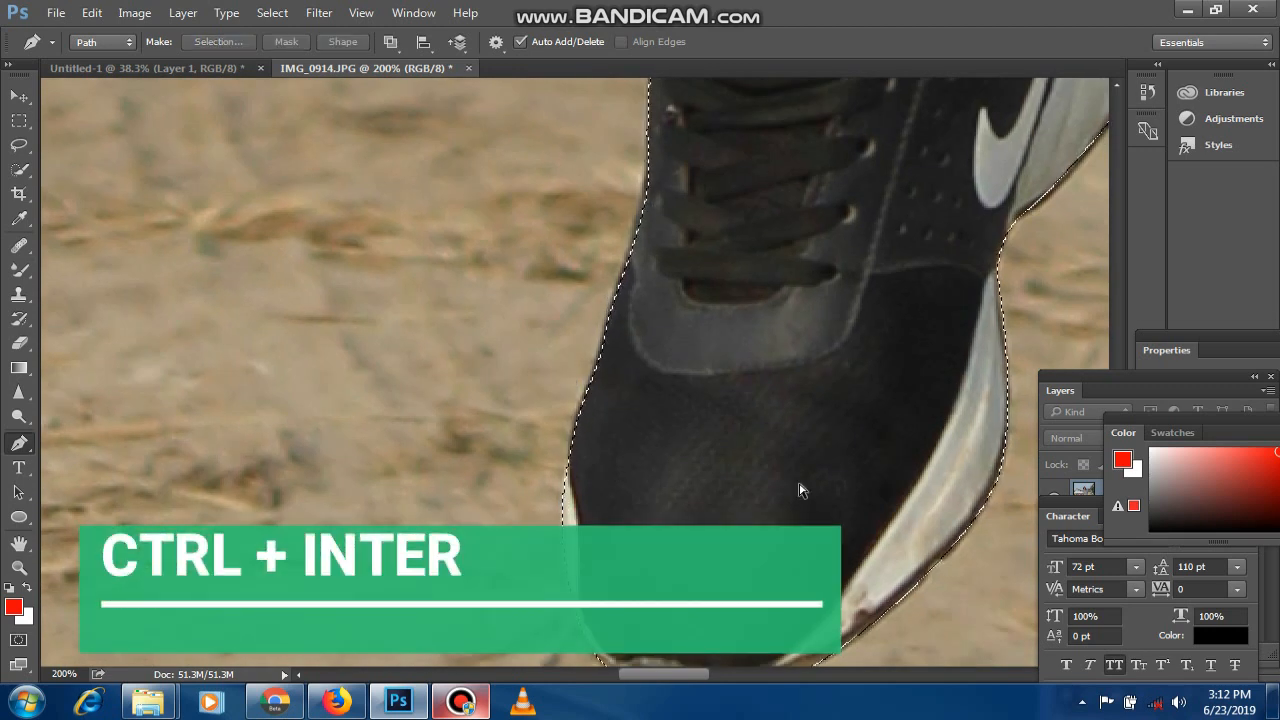
key("ctrl+0")
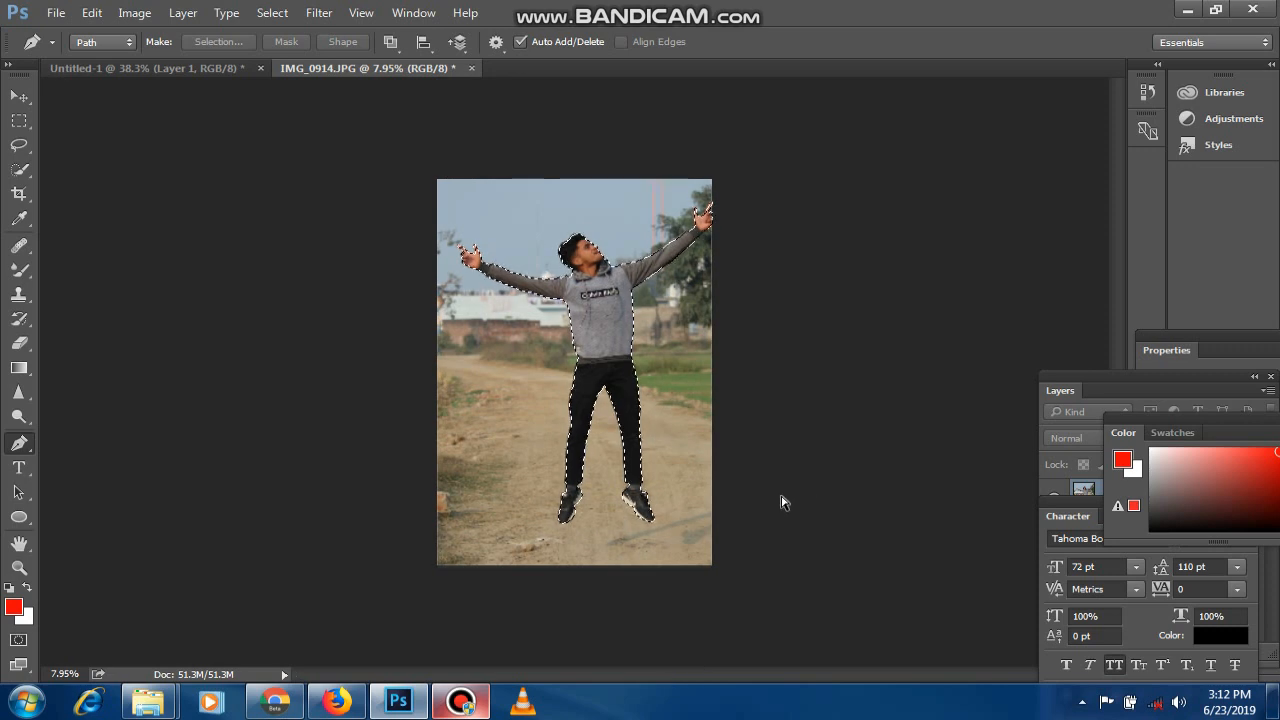
key("ctrl+c")
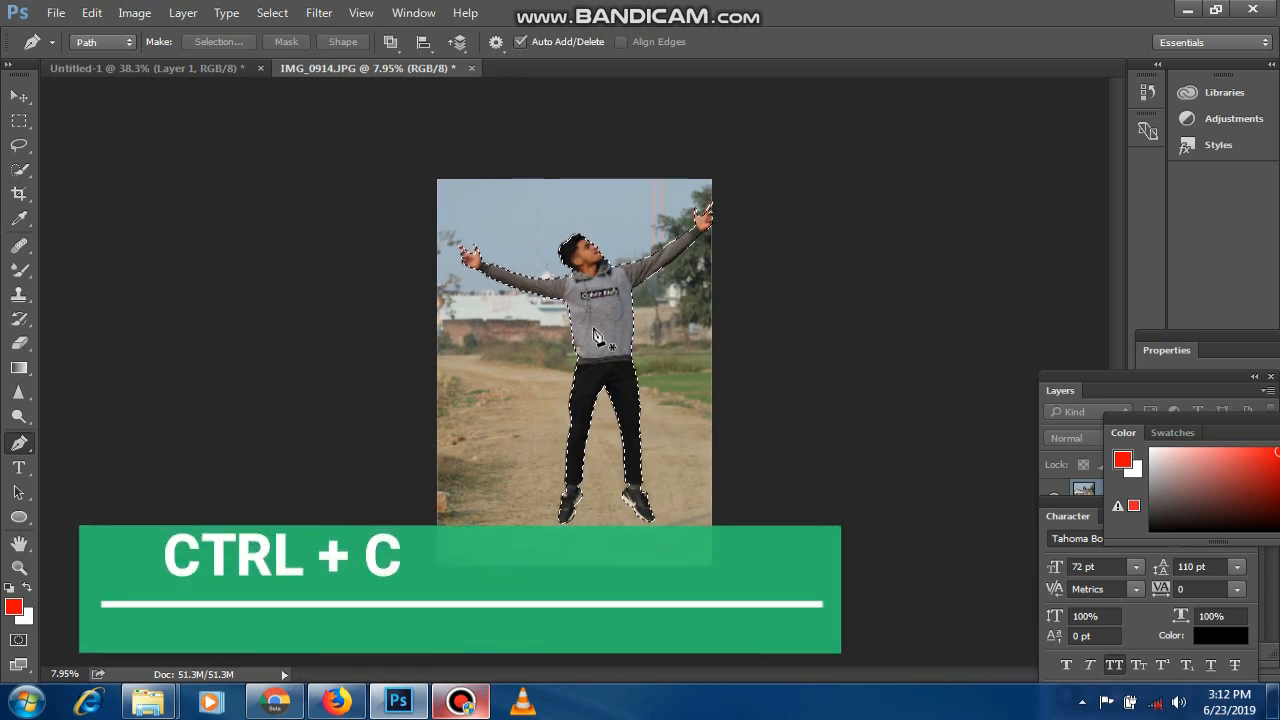
left_click(182, 72)
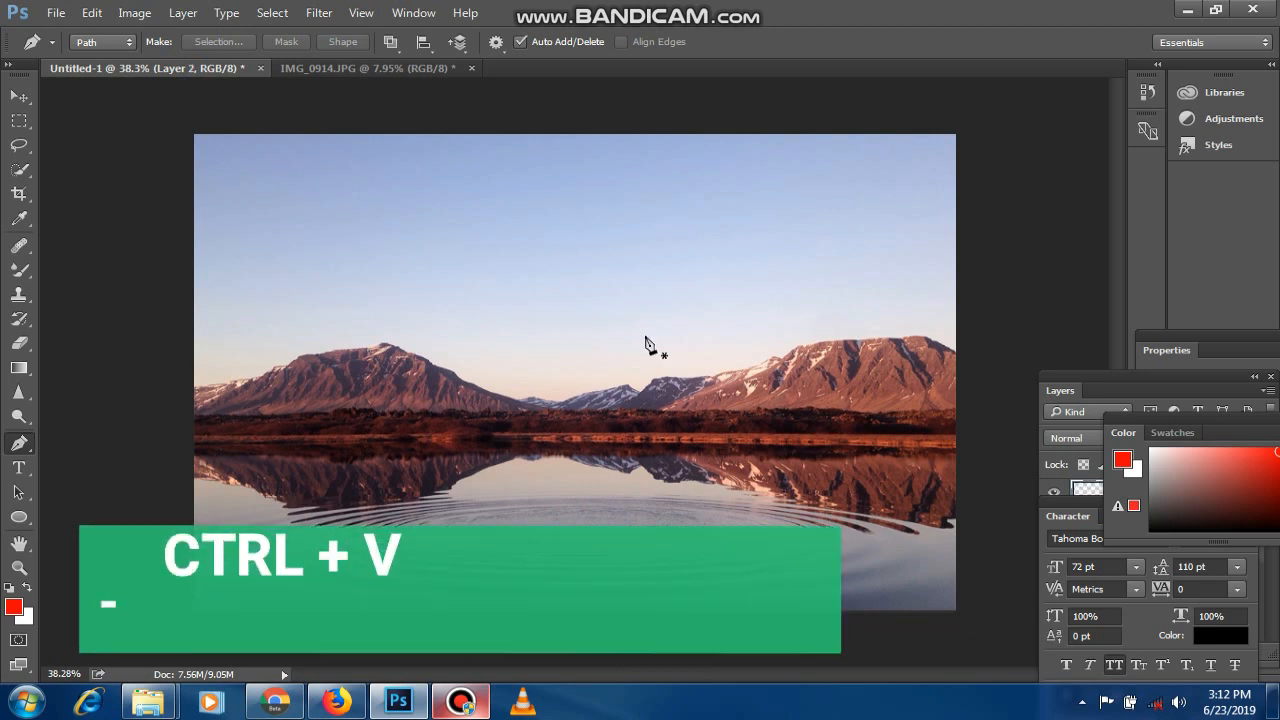
key("ctrl+v")
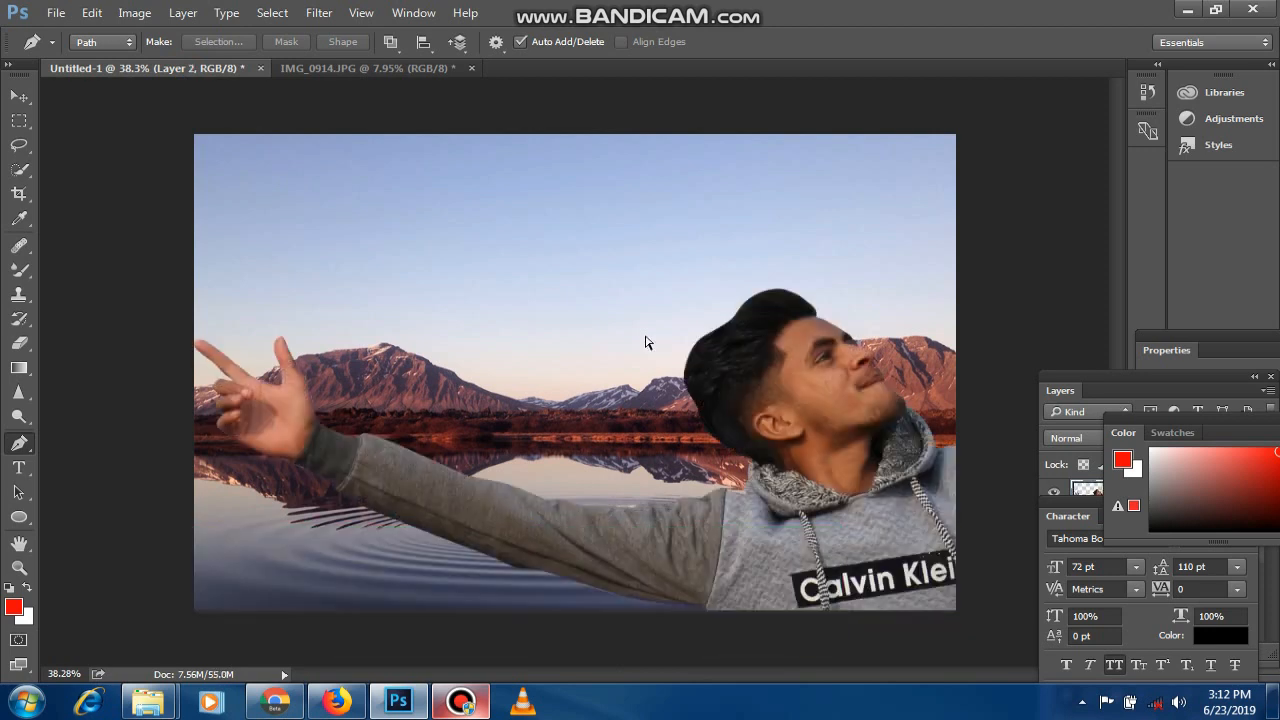
Try scaling the pasted man down and placing him small over the water ripples, and undo the transform.
key("ctrl+t")
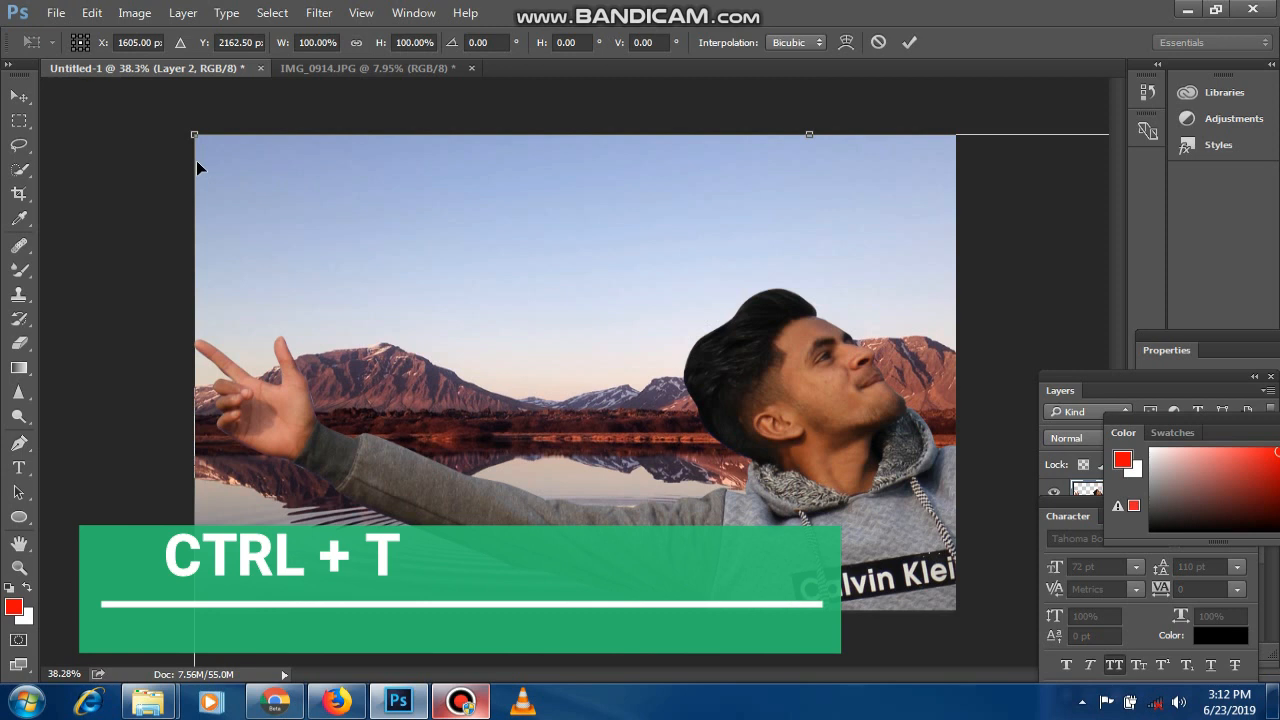
scroll(196, 168, "down", 10)
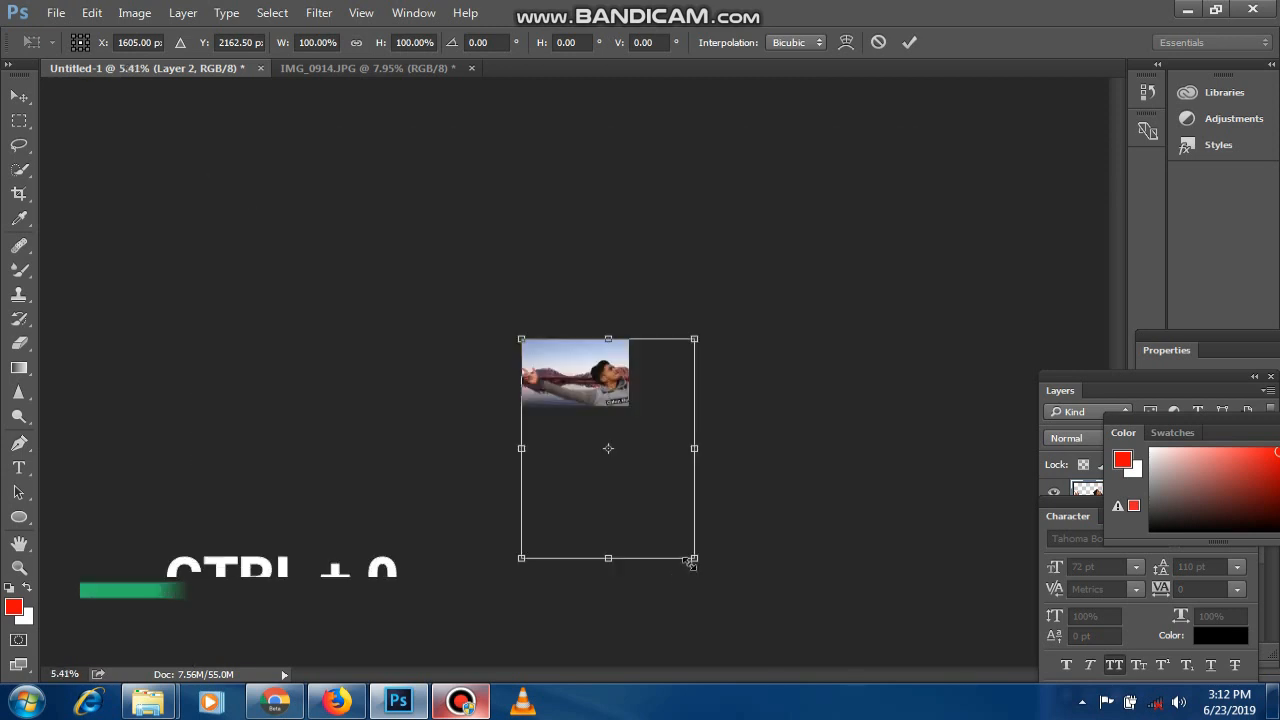
left_click_drag(694, 558, 572, 383)
key("ctrl+0")
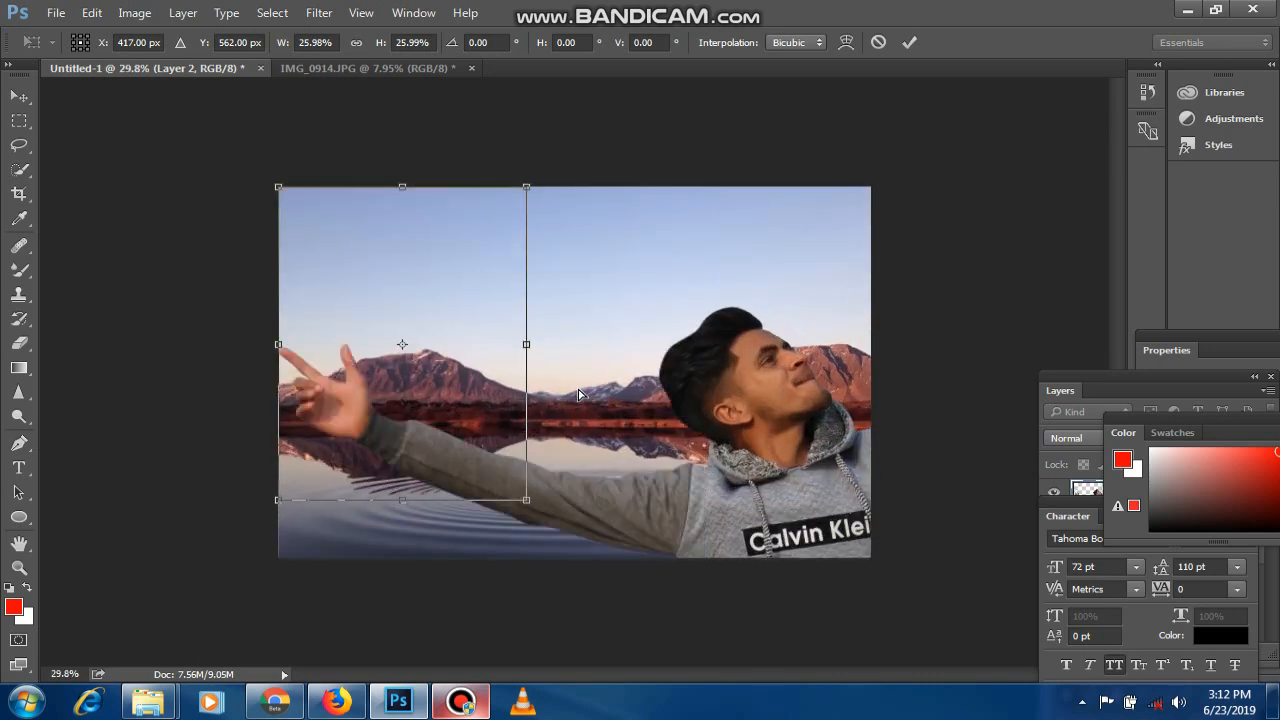
left_click_drag(434, 357, 605, 357)
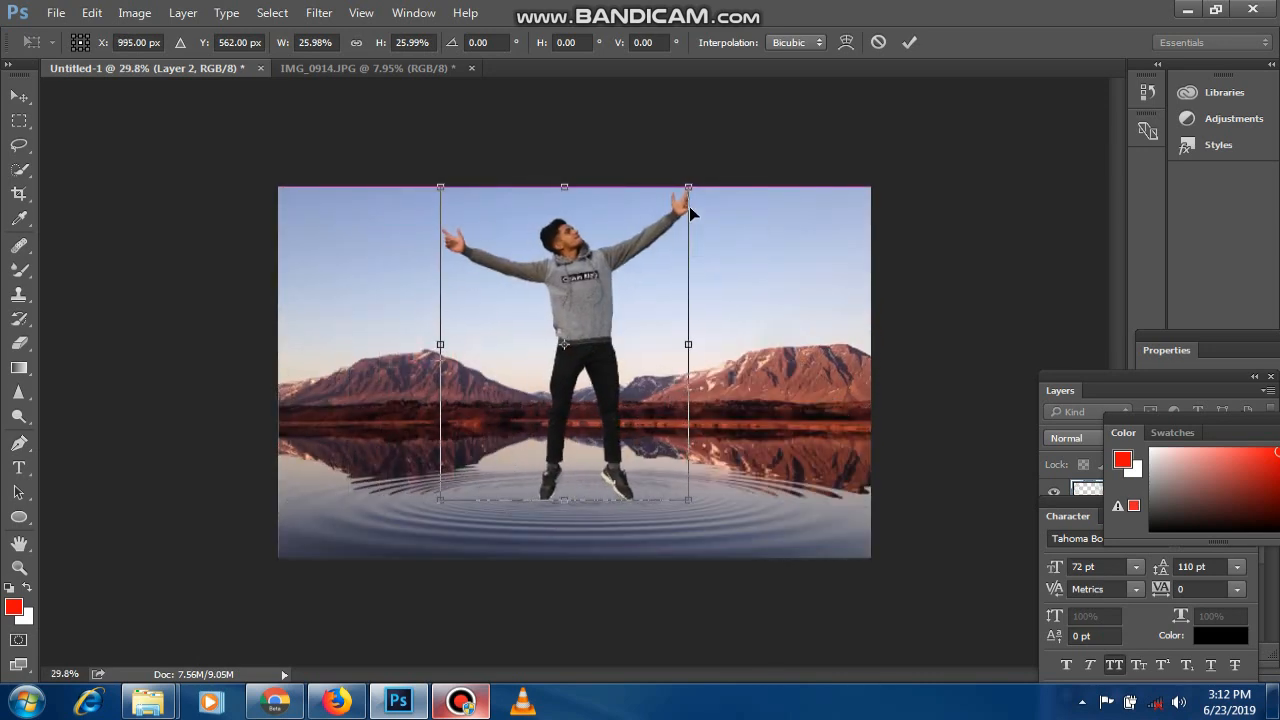
left_click_drag(697, 188, 649, 302)
left_click_drag(567, 333, 606, 318)
key("p")
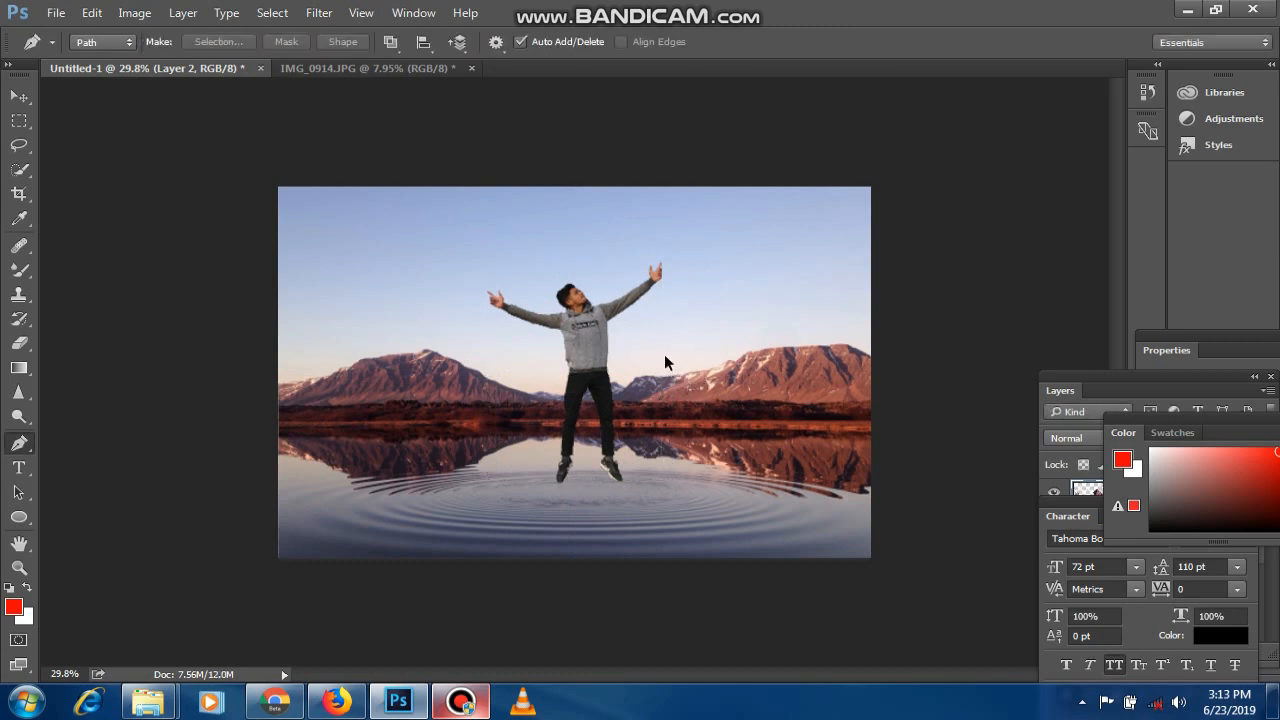
key("ctrl+z")
Scale the pasted man proportionally to about 23.5% and position him in the middle of the scene above the water ripples.
key("ctrl+t")
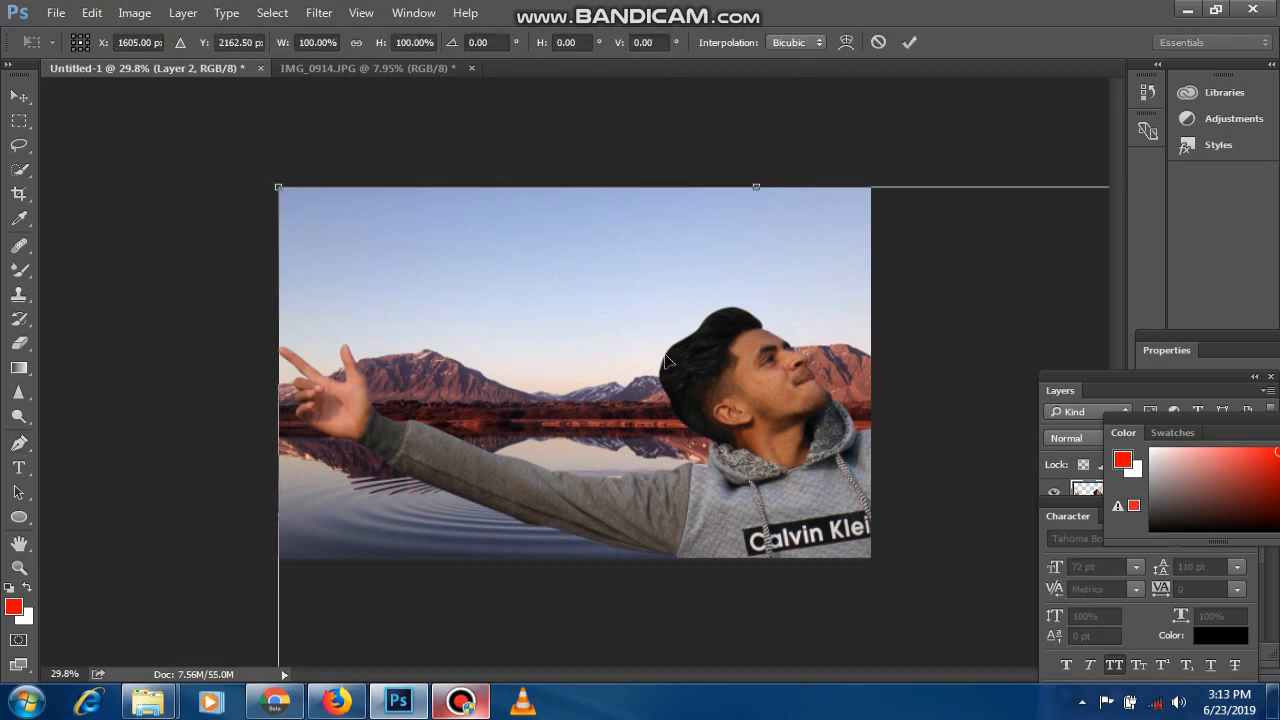
key("ctrl+0")
left_click_drag(695, 559, 572, 411)
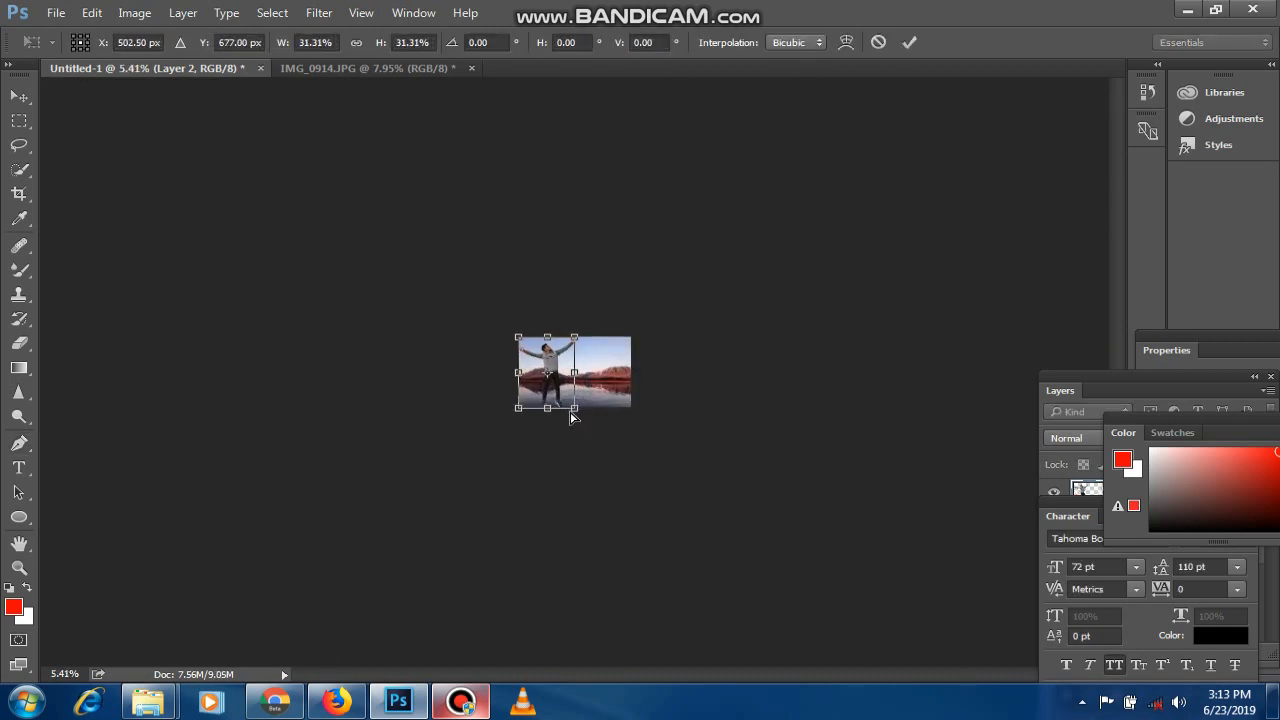
key("ctrl+0")
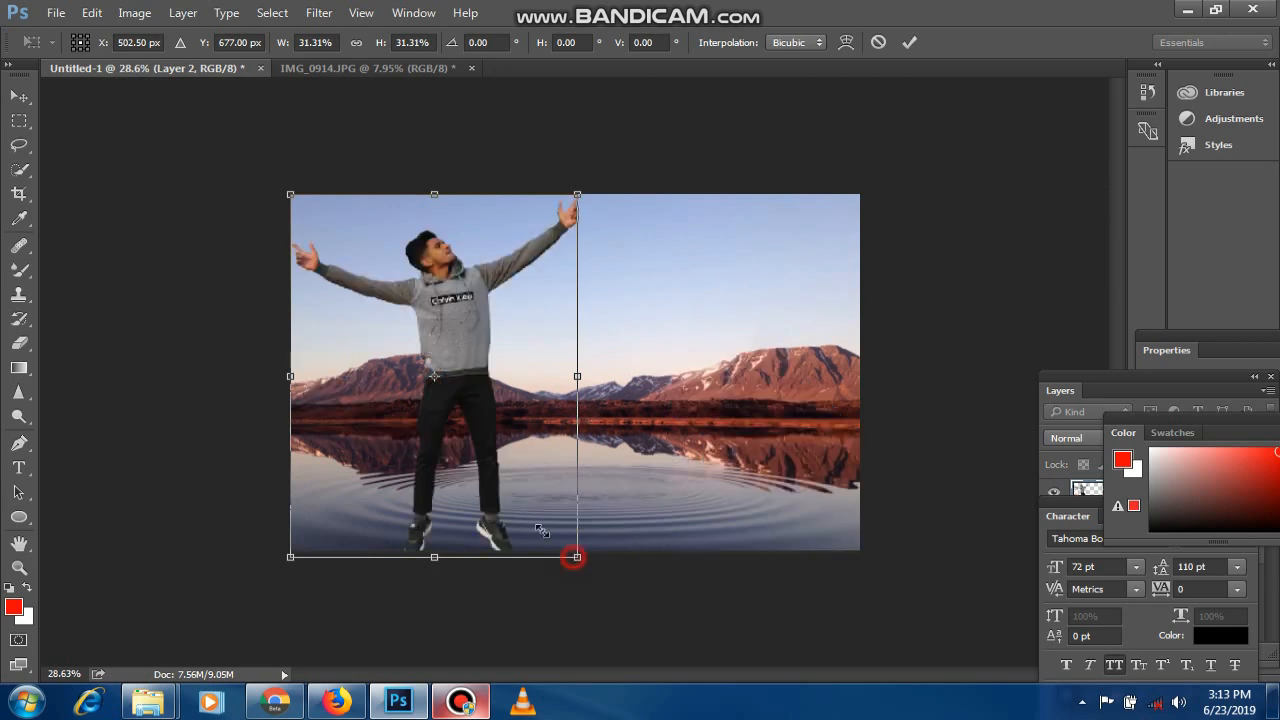
left_click_drag(575, 556, 505, 466)
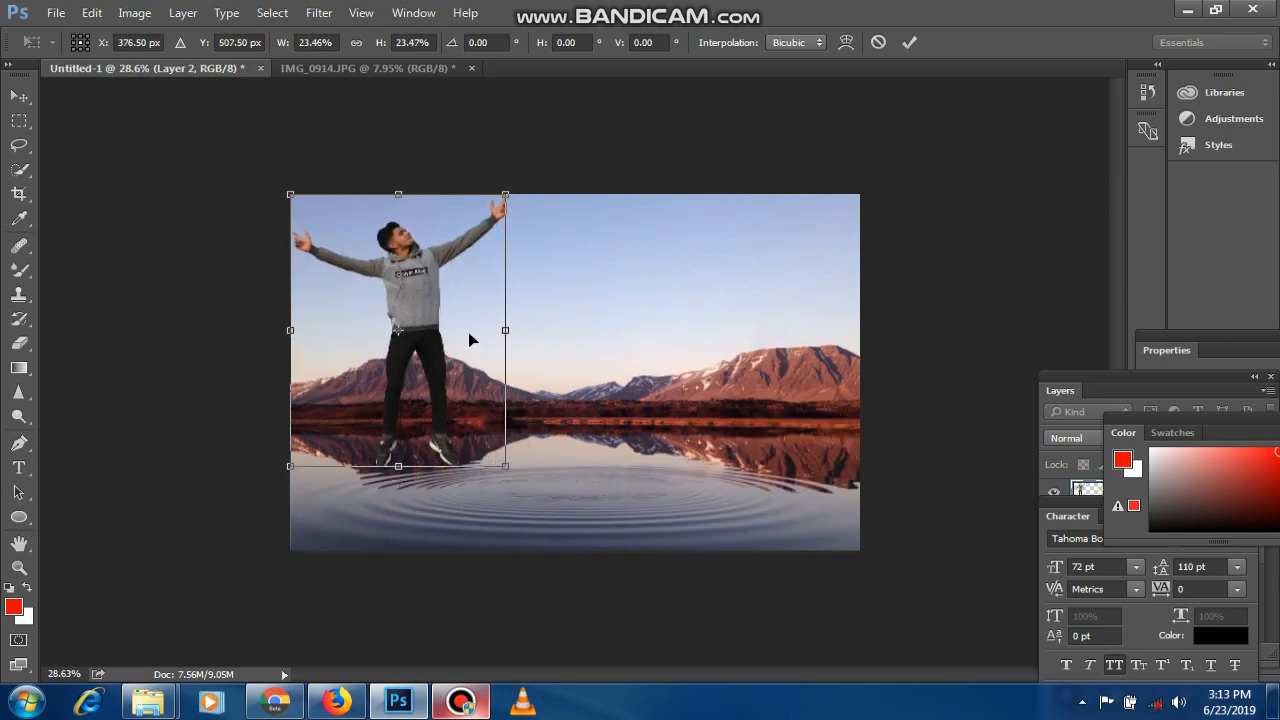
left_click_drag(470, 340, 634, 348)
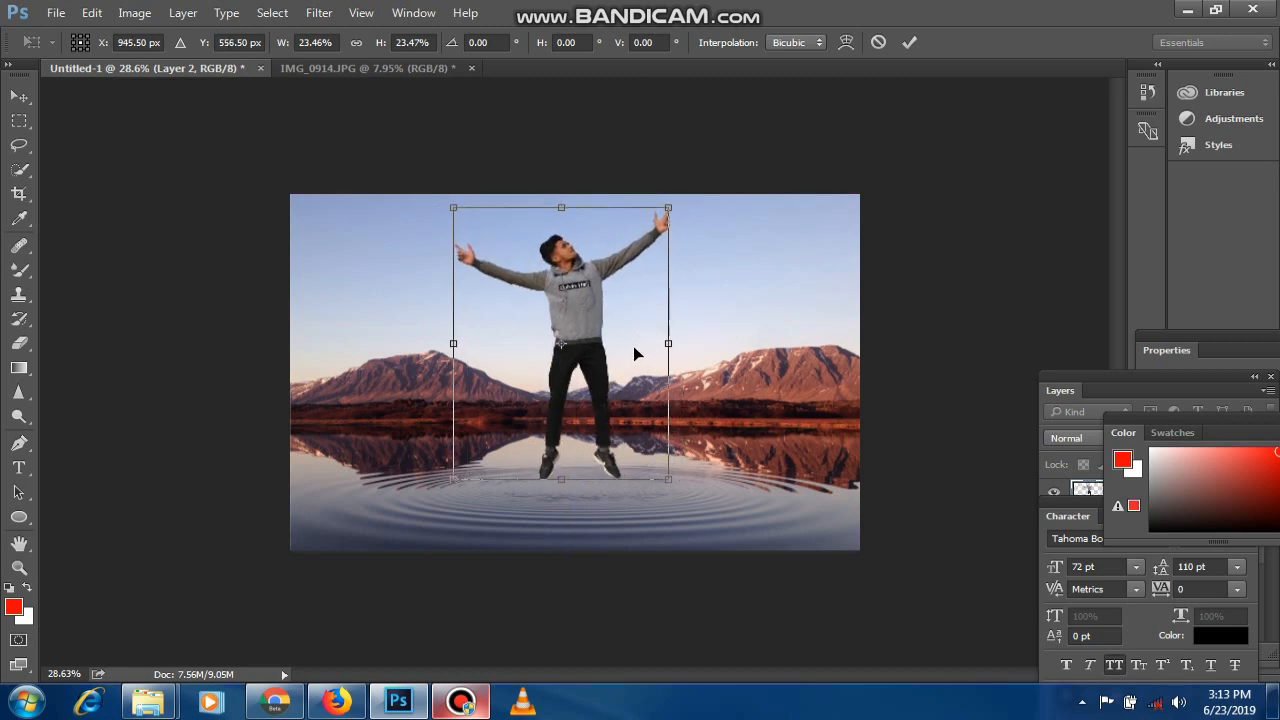
key("p")
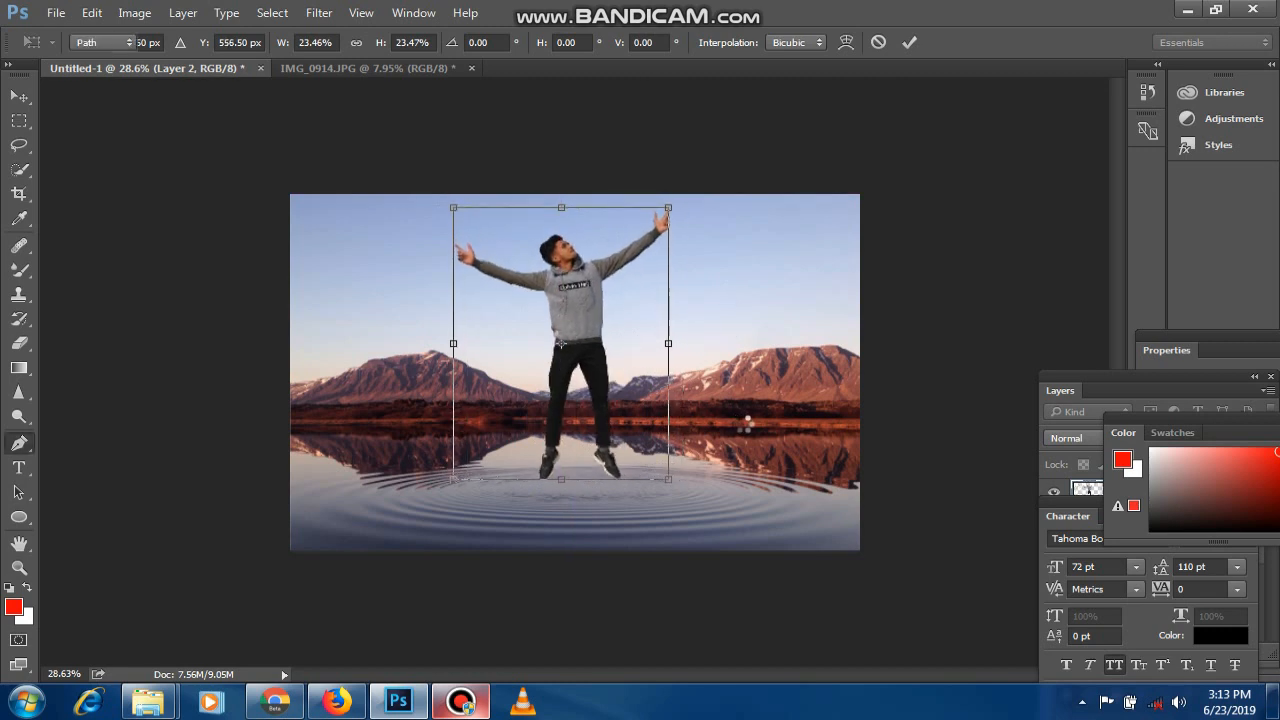
key("Return")
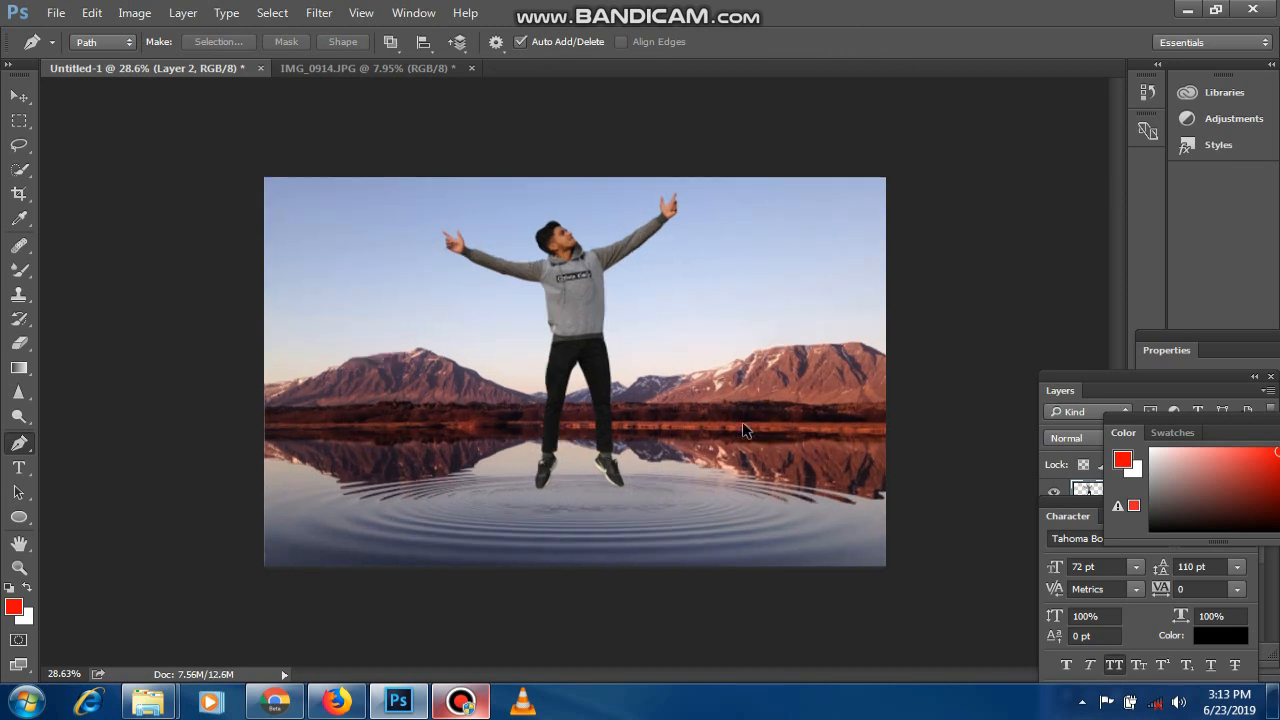
key("ctrl+1")
scroll(743, 430, "down", 5)
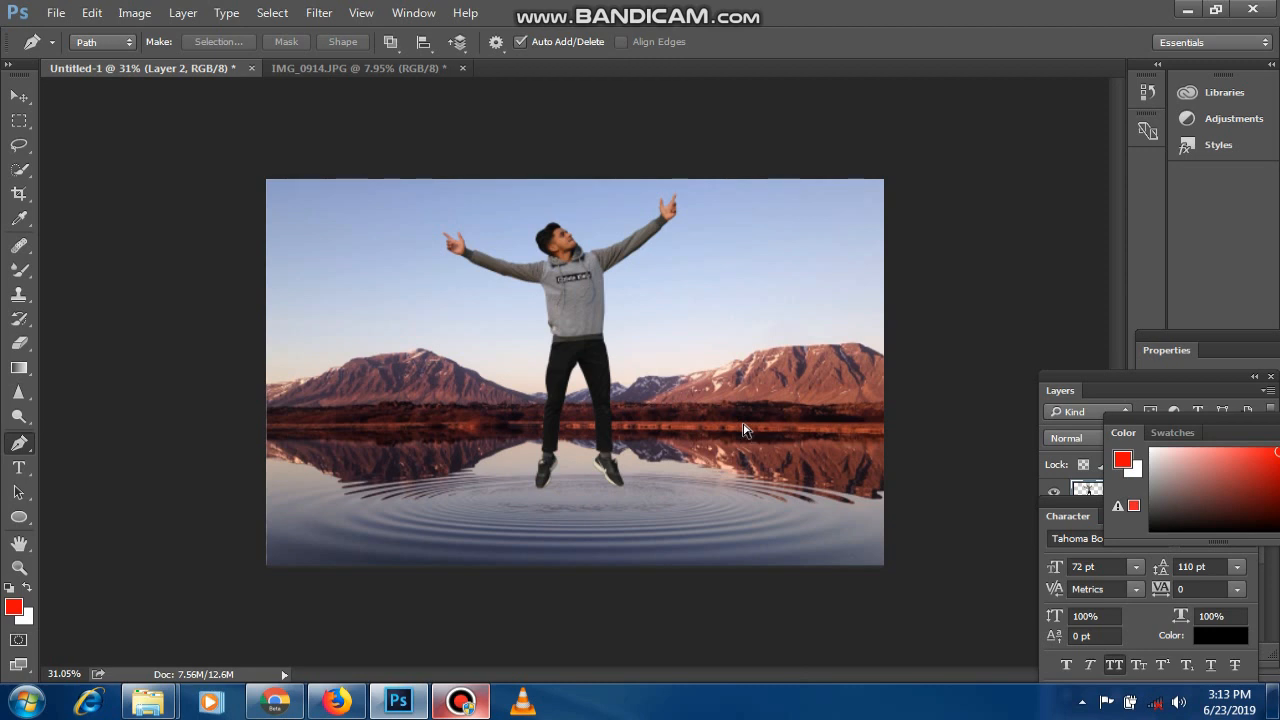
scroll(743, 430, "up", 1)
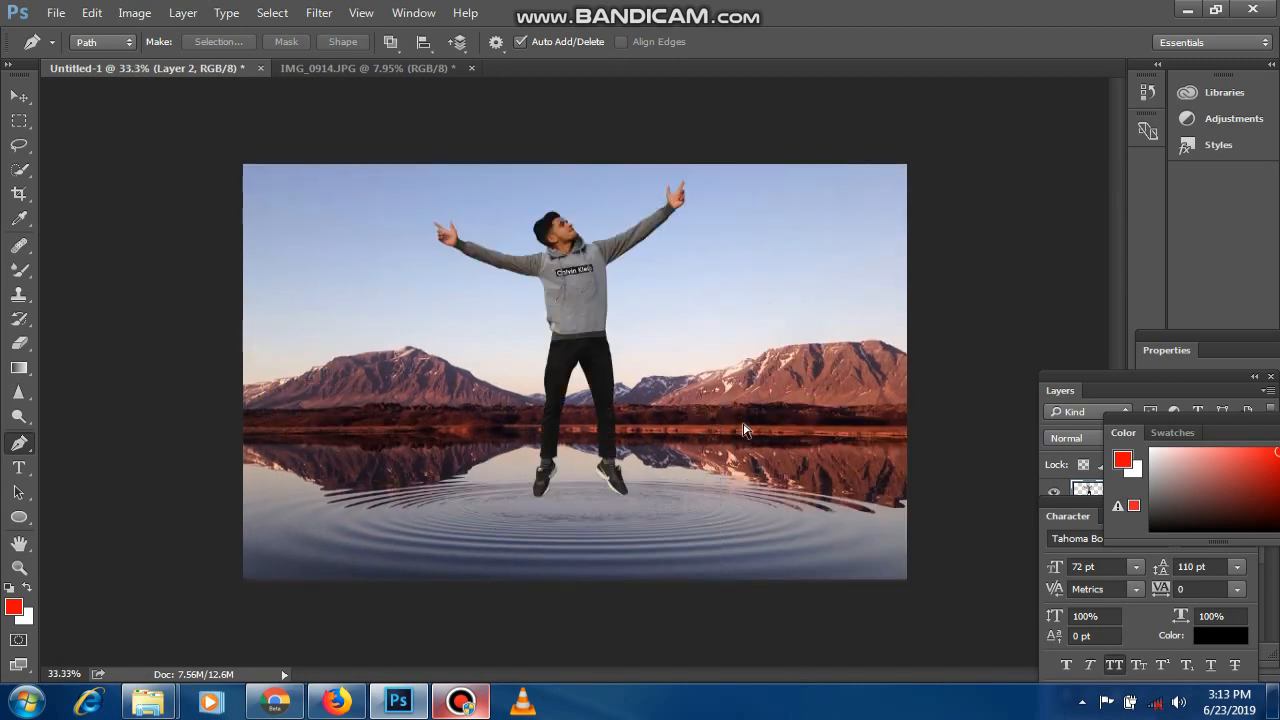
scroll(743, 430, "up", 1)
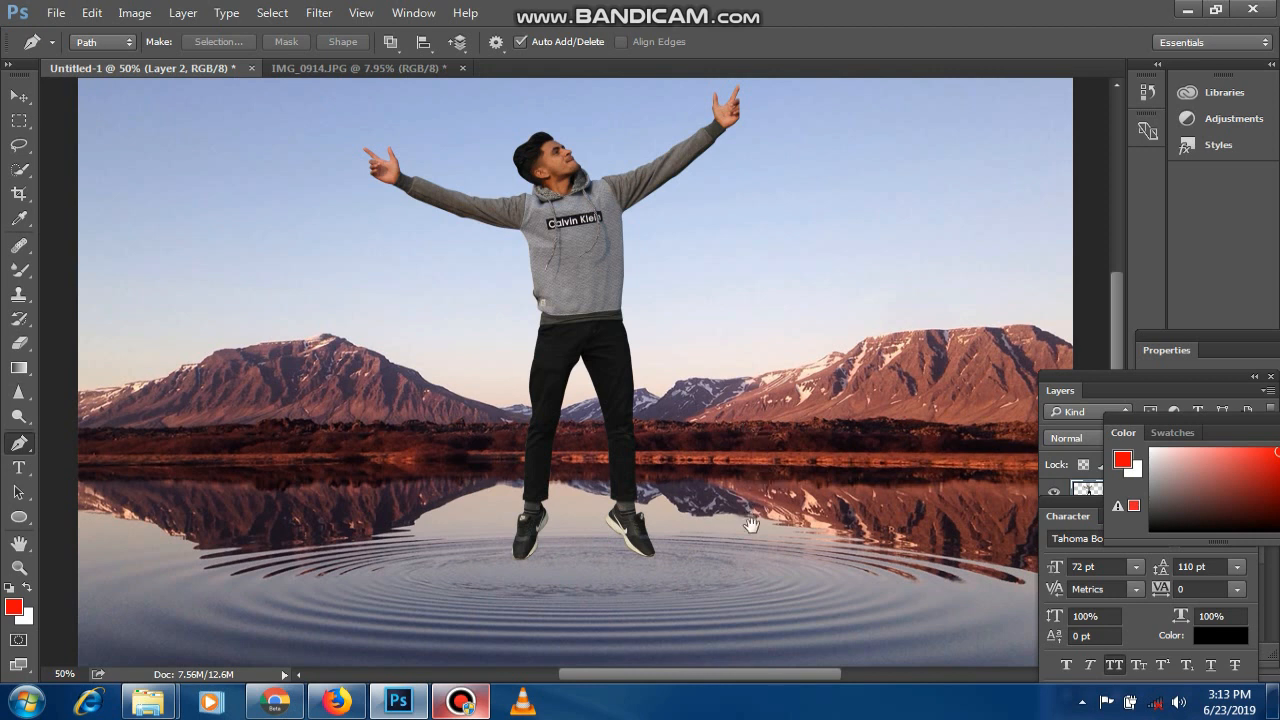
Move the cut-out man slightly down and to the right over the water ripples.
left_click_drag(751, 524, 756, 417)
key("v")
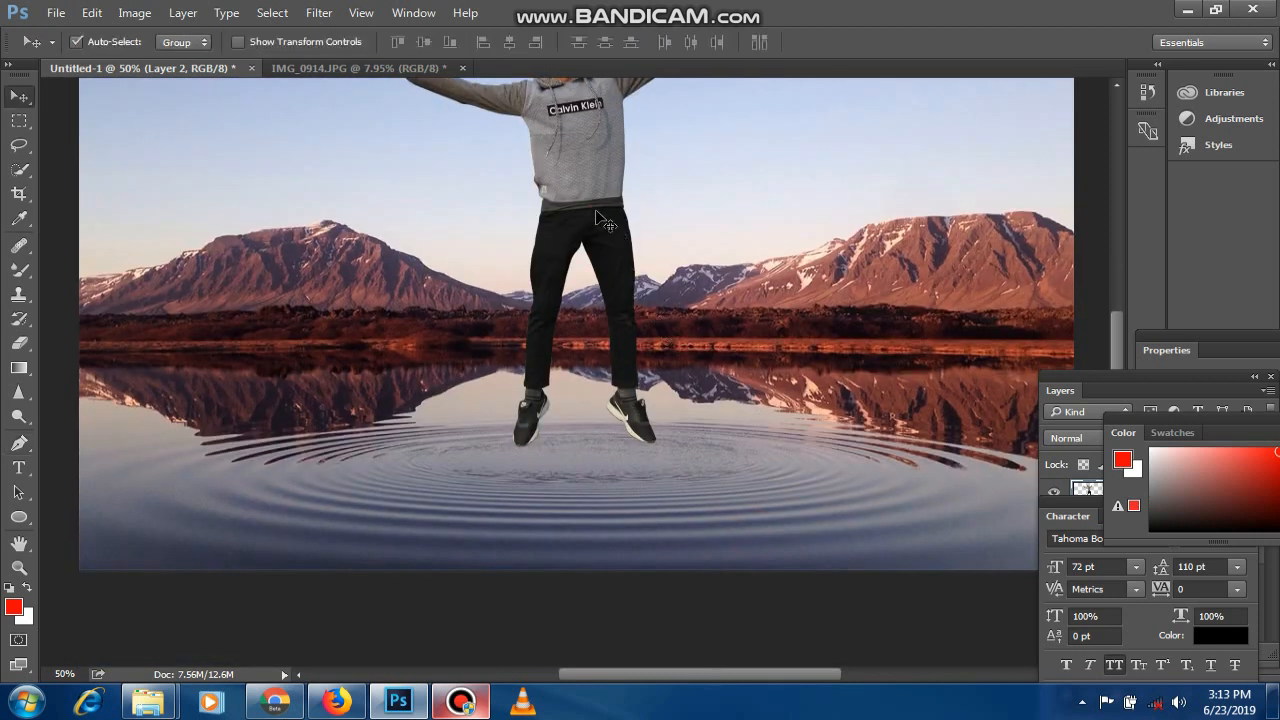
mouse_move(603, 218)
left_mouse_down()
mouse_move(700, 207)
mouse_move(618, 205)
mouse_move(637, 215)
mouse_move(614, 222)
mouse_move(645, 230)
mouse_move(613, 234)
left_mouse_up()
left_click_drag(814, 183, 766, 371)
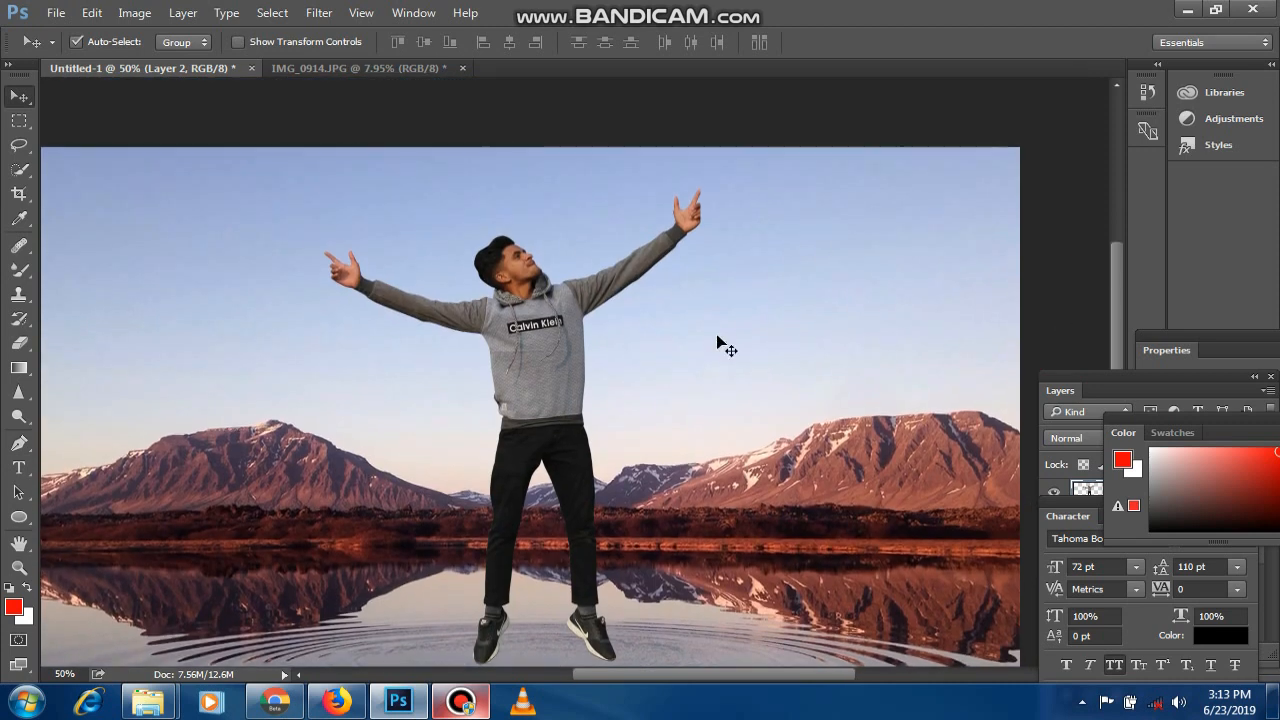
Examine the cut-out edges of both hands, the sleeves and the head at high magnification.
key("z")
left_click_drag(713, 201, 837, 551)
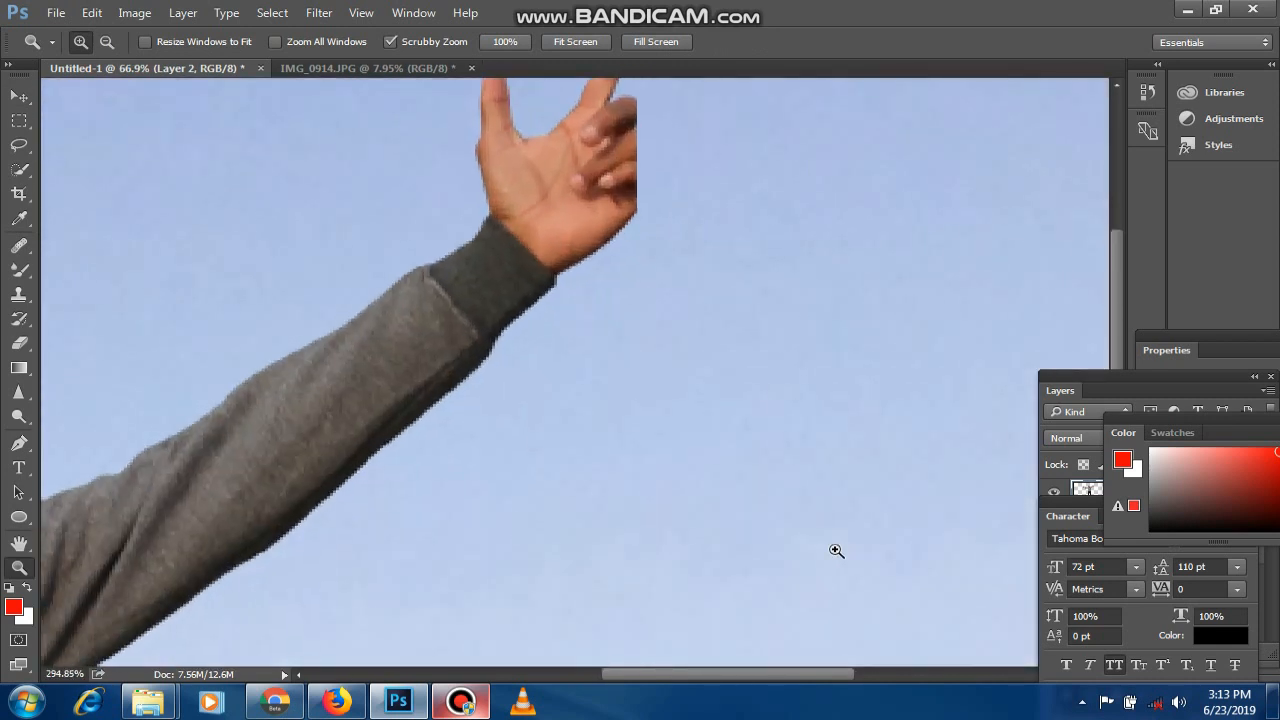
left_click_drag(652, 127, 800, 400)
left_click_drag(423, 503, 909, 146)
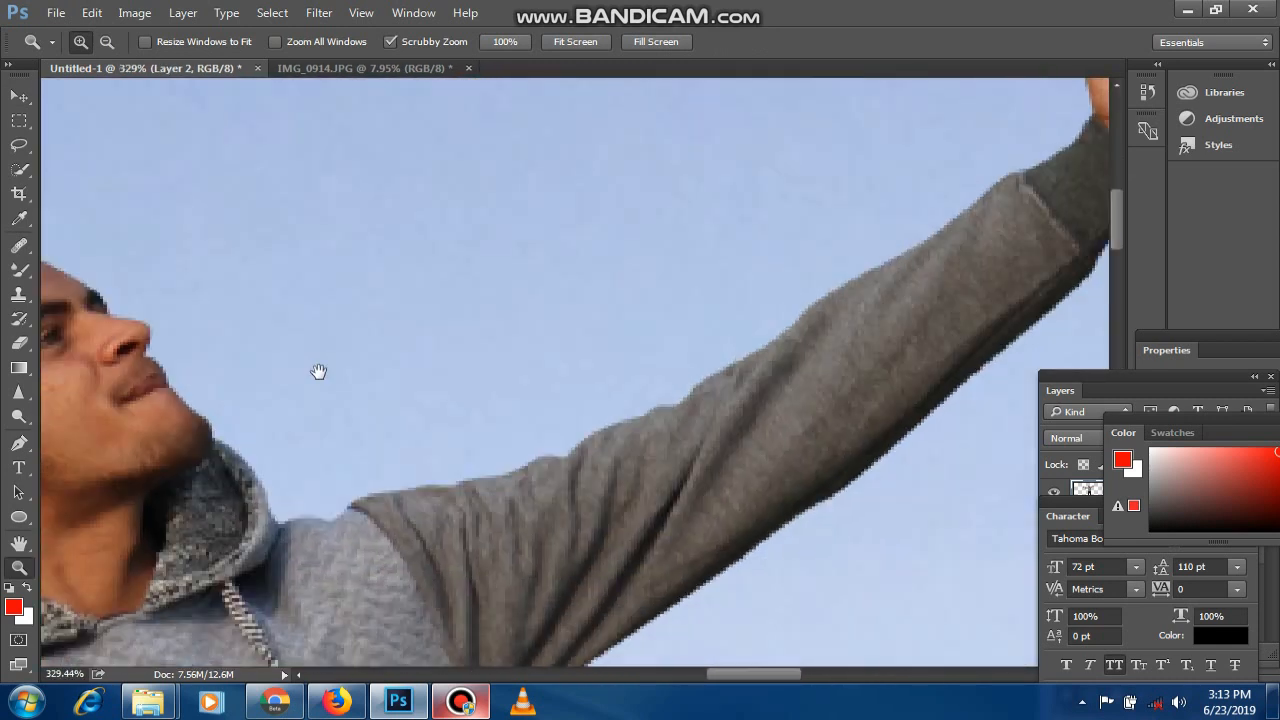
left_click_drag(317, 371, 888, 189)
left_click_drag(169, 341, 530, 300)
left_click_drag(297, 429, 645, 468)
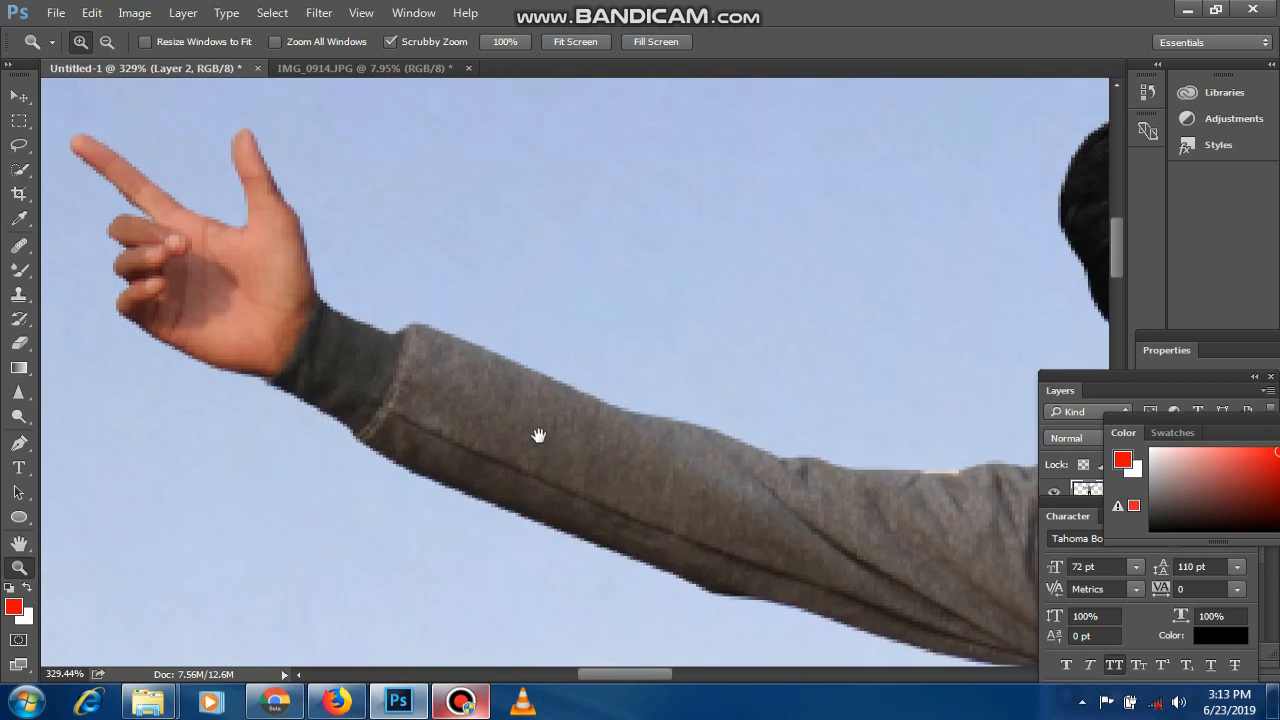
key("m")
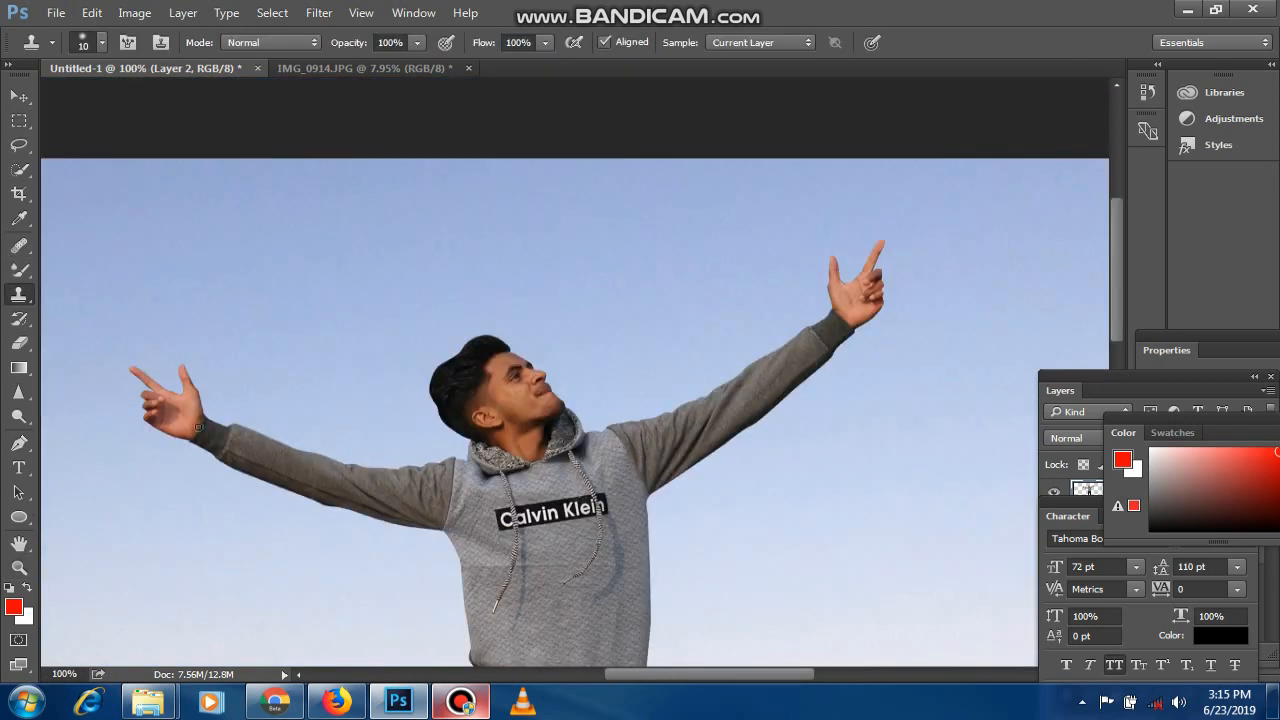
Copy the man's hand on the left side of the picture to a new layer and place it over the opposite hand.
key("m")
mouse_move(109, 342)
left_mouse_down()
mouse_move(194, 443)
mouse_move(211, 436)
mouse_move(201, 444)
left_mouse_up()
key("ctrl+c")
key("ctrl+v")
key("v")
left_click_drag(197, 393, 863, 292)
Shift the copied hand above the raised sleeve and flip it horizontally with Free Transform.
key("ctrl+0")
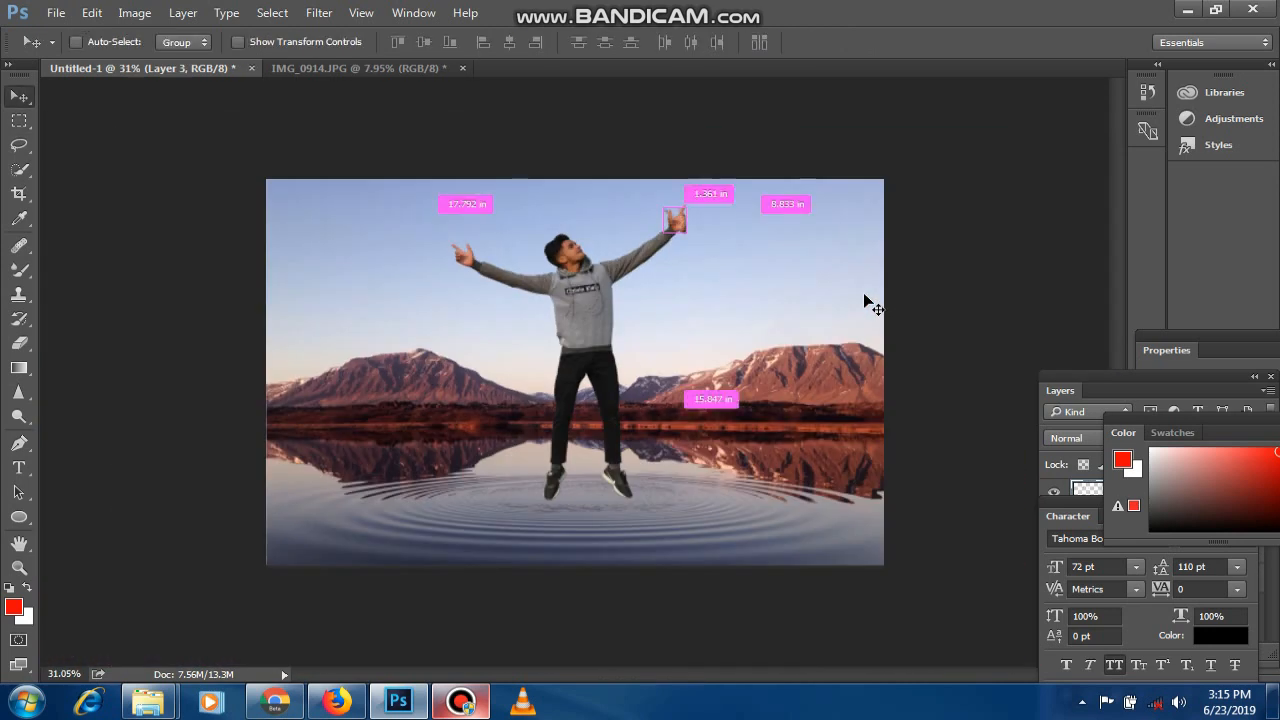
key("ctrl+1")
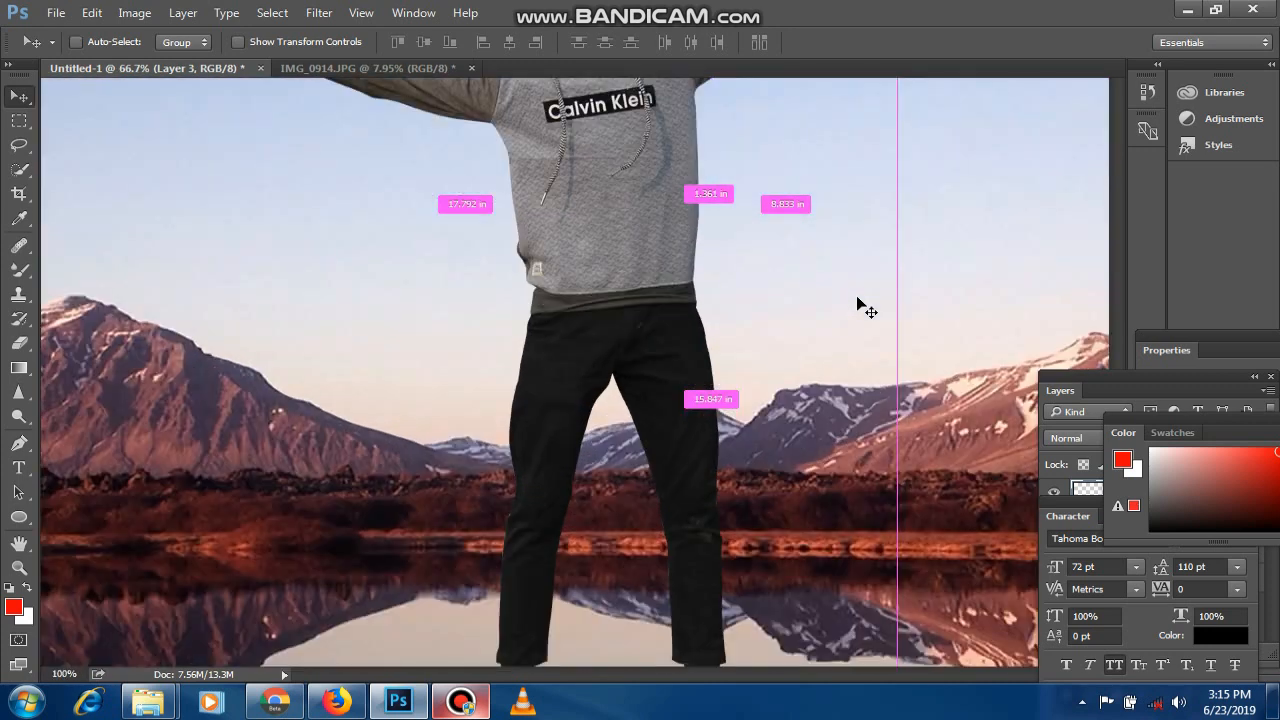
key("ctrl+equal")
scroll(811, 246, "up", 10)
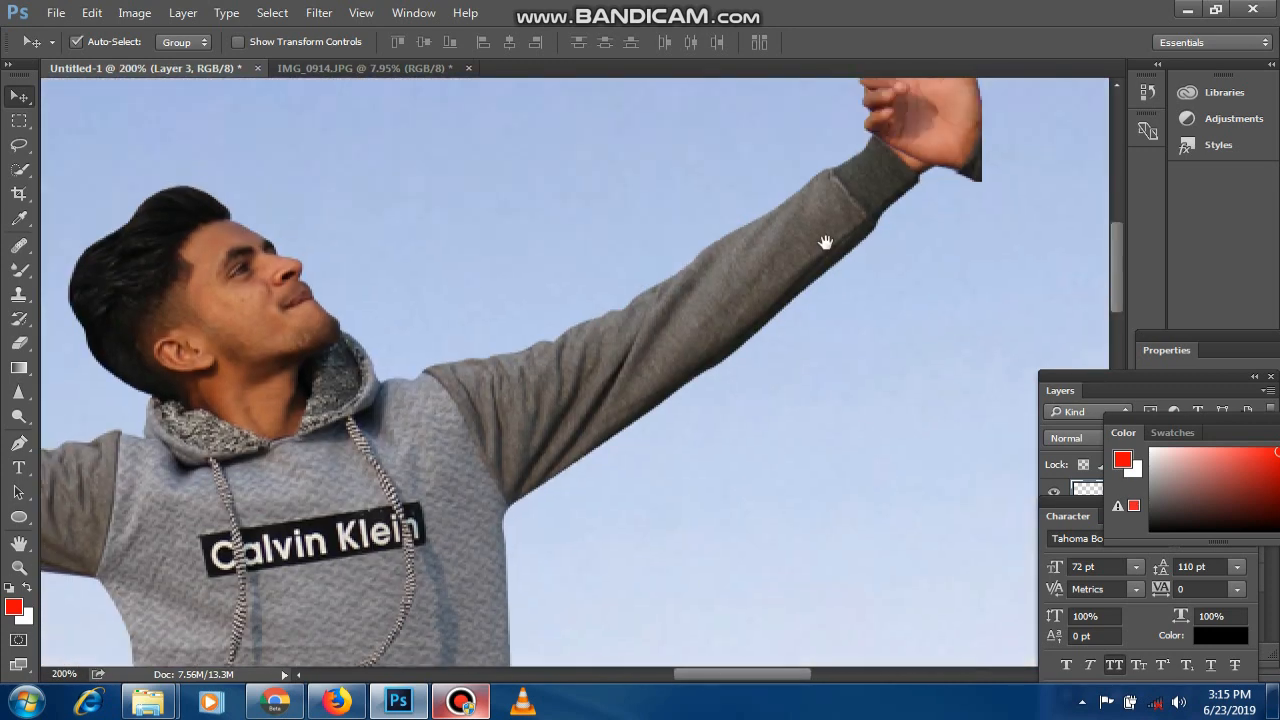
left_click_drag(825, 243, 563, 510)
left_click_drag(660, 458, 655, 366)
key("ctrl+t")
right_click(657, 368)
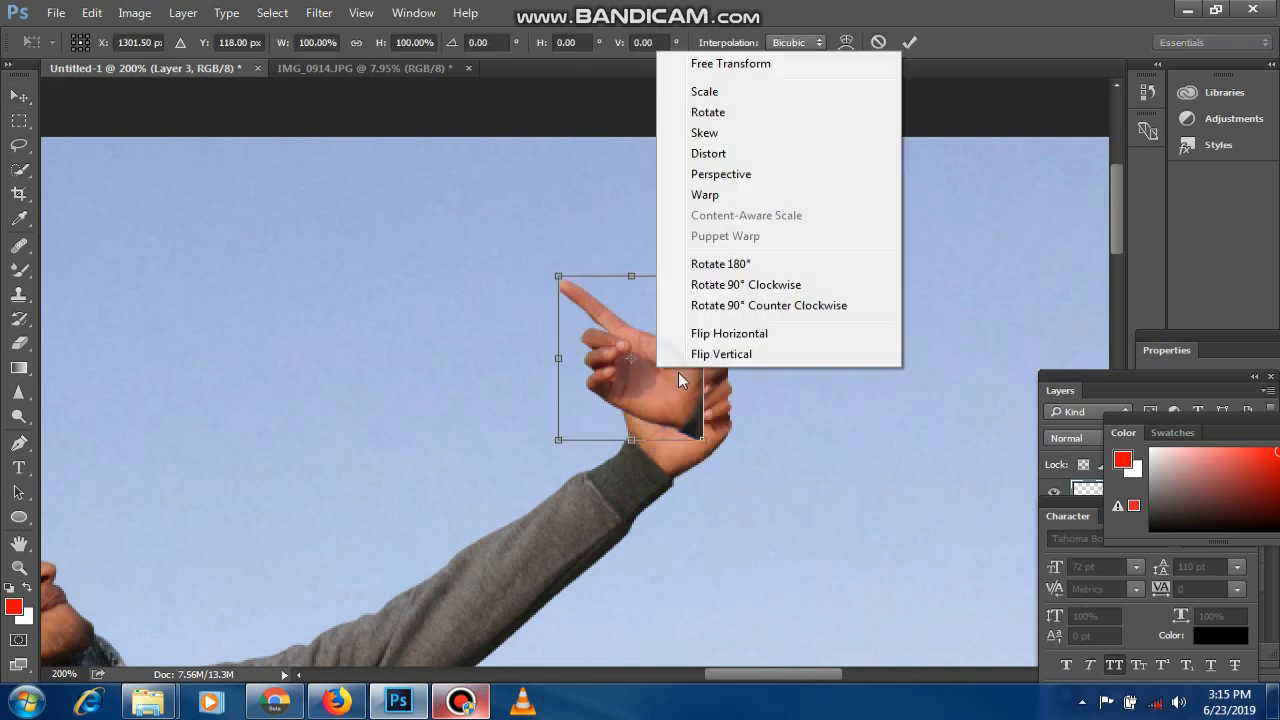
left_click(729, 334)
Place the flipped hand over the original one and rotate it about 21° counterclockwise to line up with the sleeve cuff.
left_click_drag(701, 387, 697, 397)
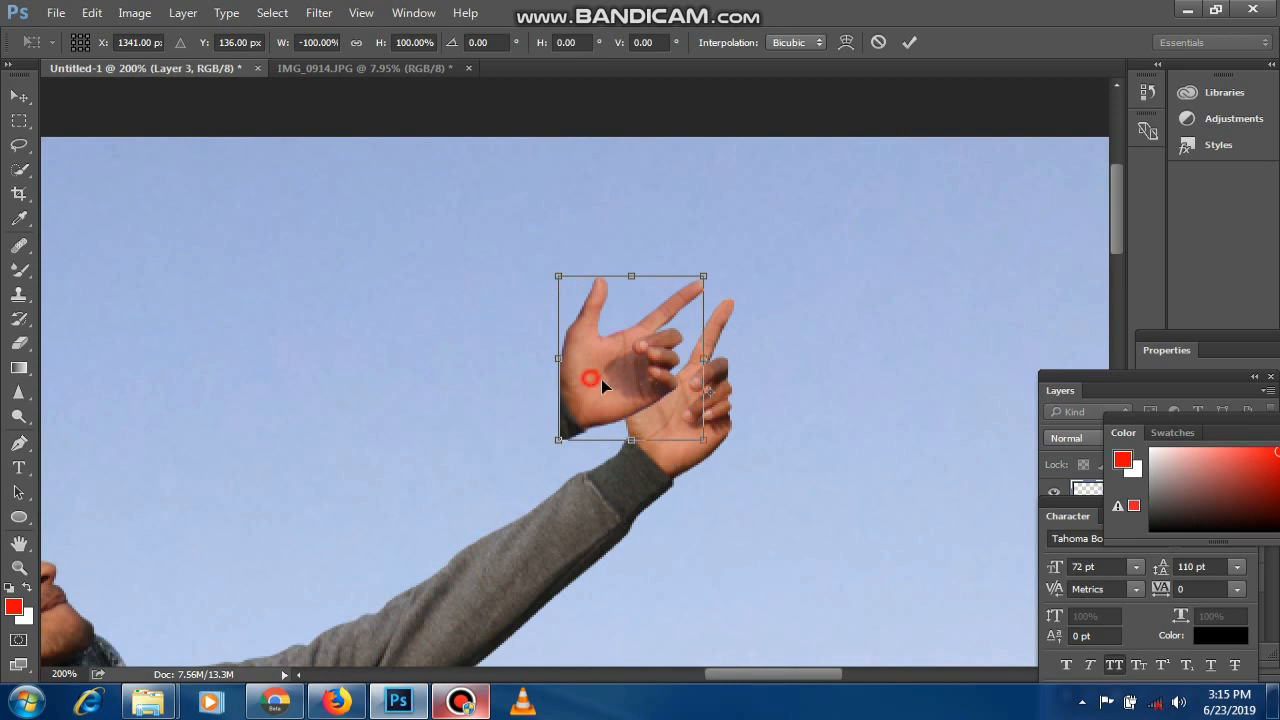
left_click_drag(601, 379, 681, 429)
left_click_drag(789, 409, 778, 392)
left_click_drag(664, 430, 663, 428)
left_click_drag(800, 405, 783, 363)
mouse_move(686, 449)
left_mouse_down()
mouse_move(670, 430)
mouse_move(679, 445)
left_mouse_up()
left_click_drag(863, 363, 866, 371)
left_click_drag(649, 401, 656, 403)
left_click_drag(857, 380, 854, 393)
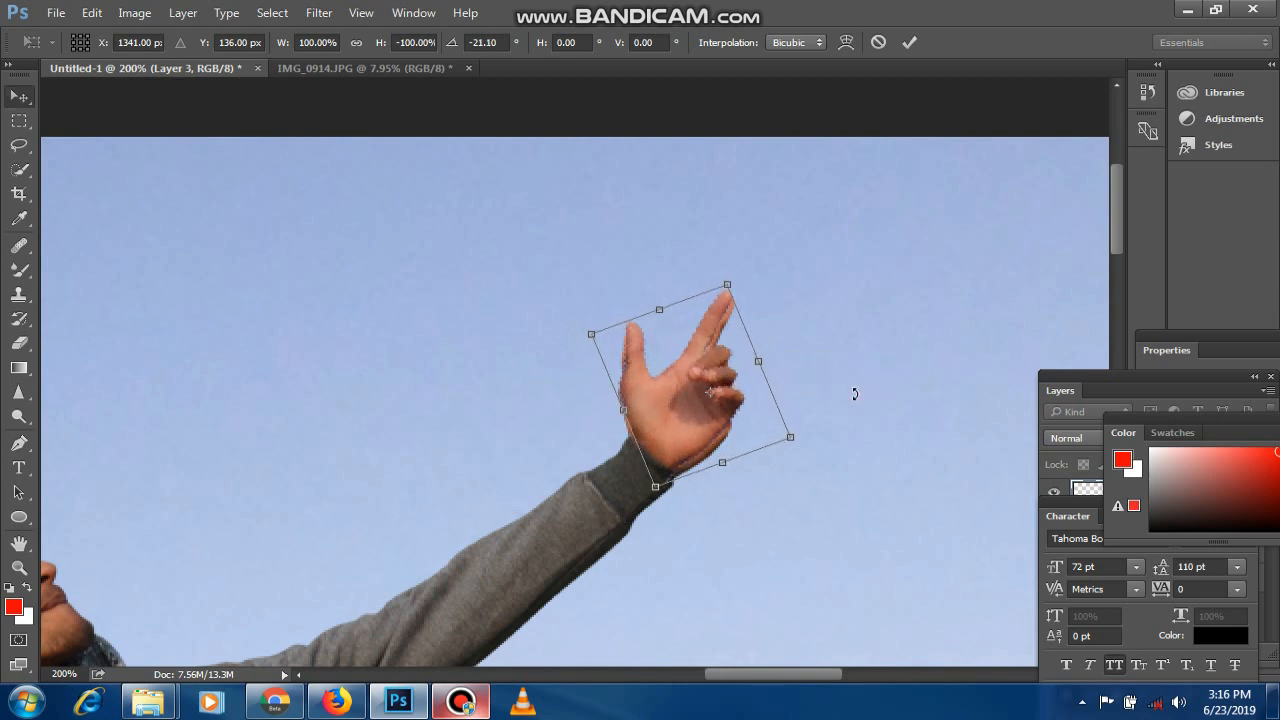
key("Return")
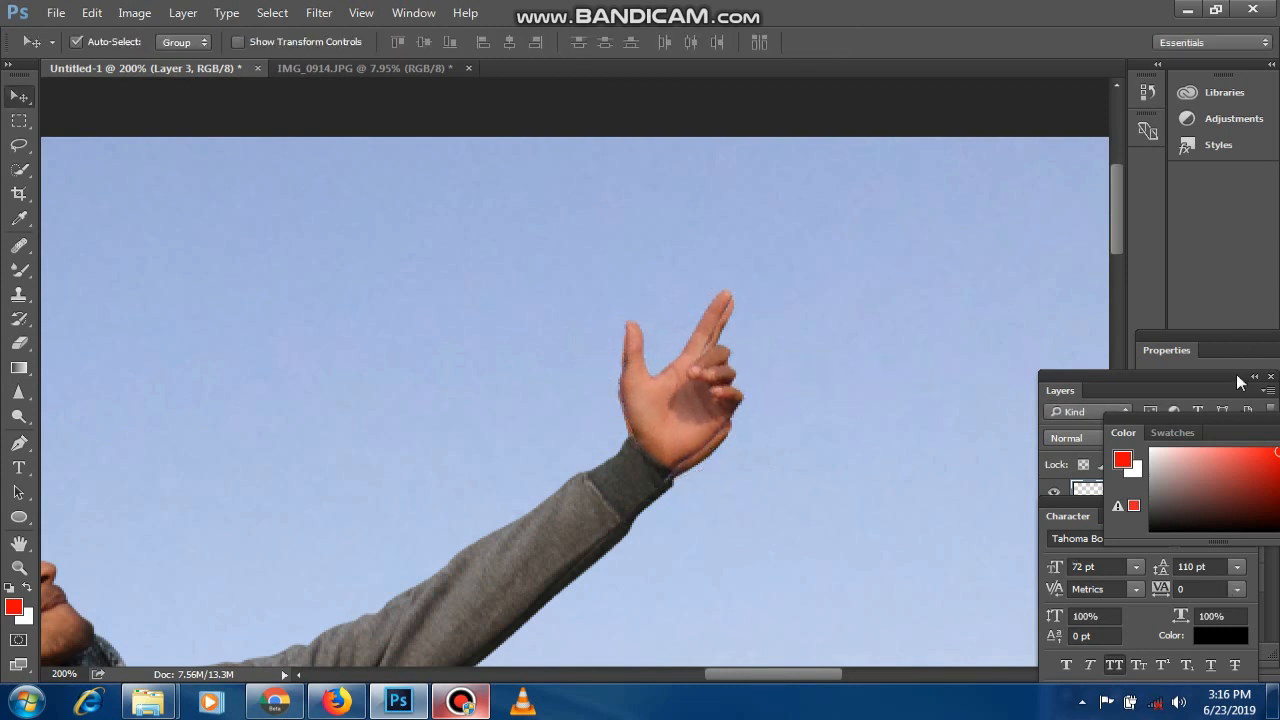
Dock the floating Layers panel between Adjustments and Styles, and display its layer list.
left_click_drag(1236, 374, 1124, 200)
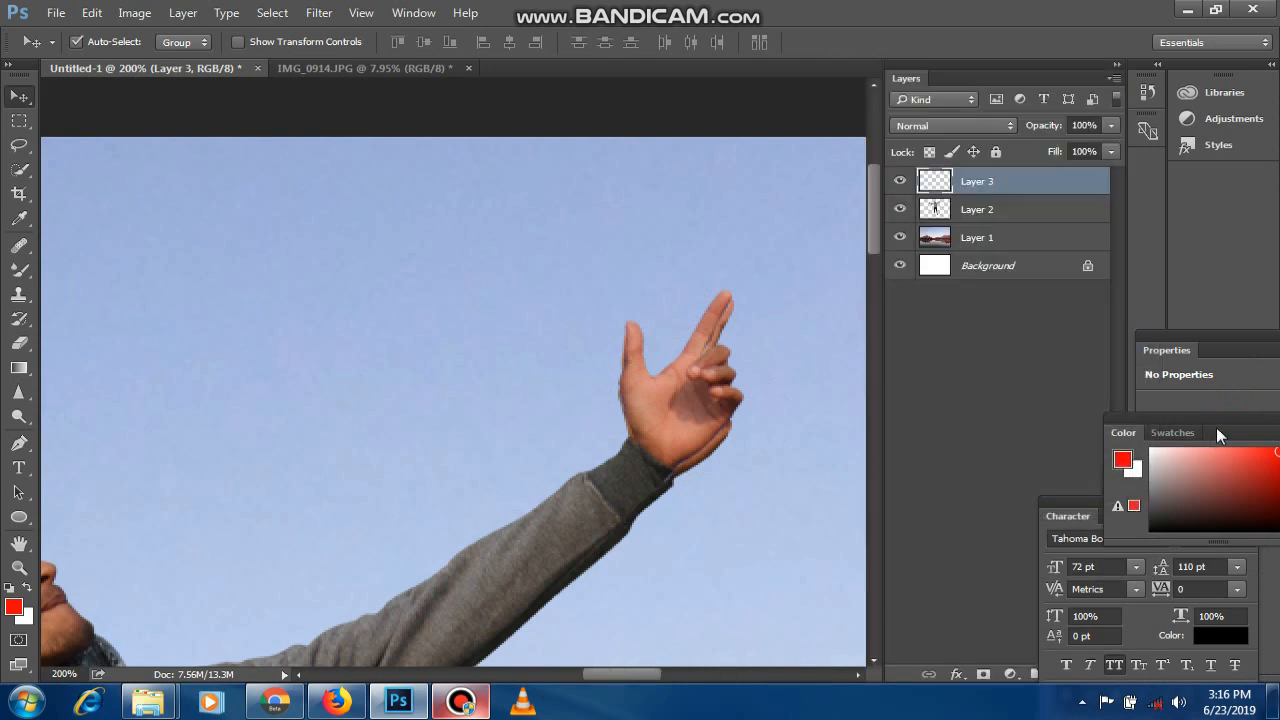
left_click_drag(1017, 57, 1222, 145)
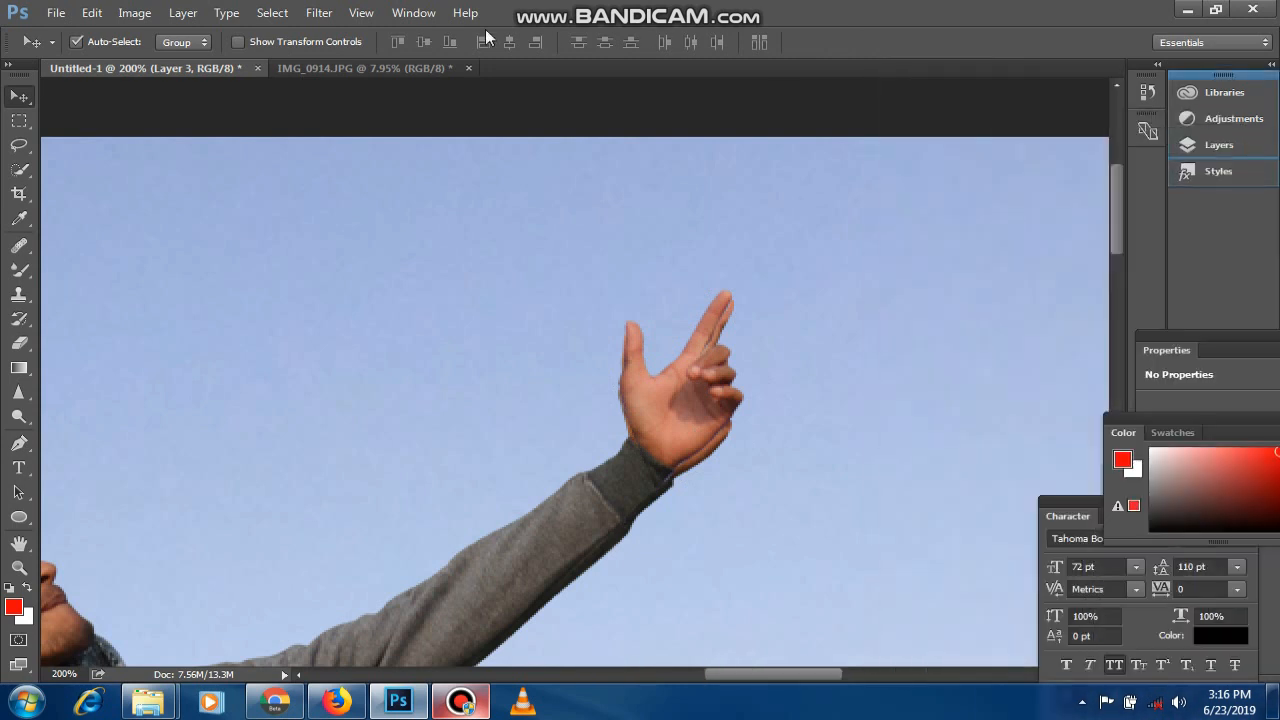
left_click(418, 16)
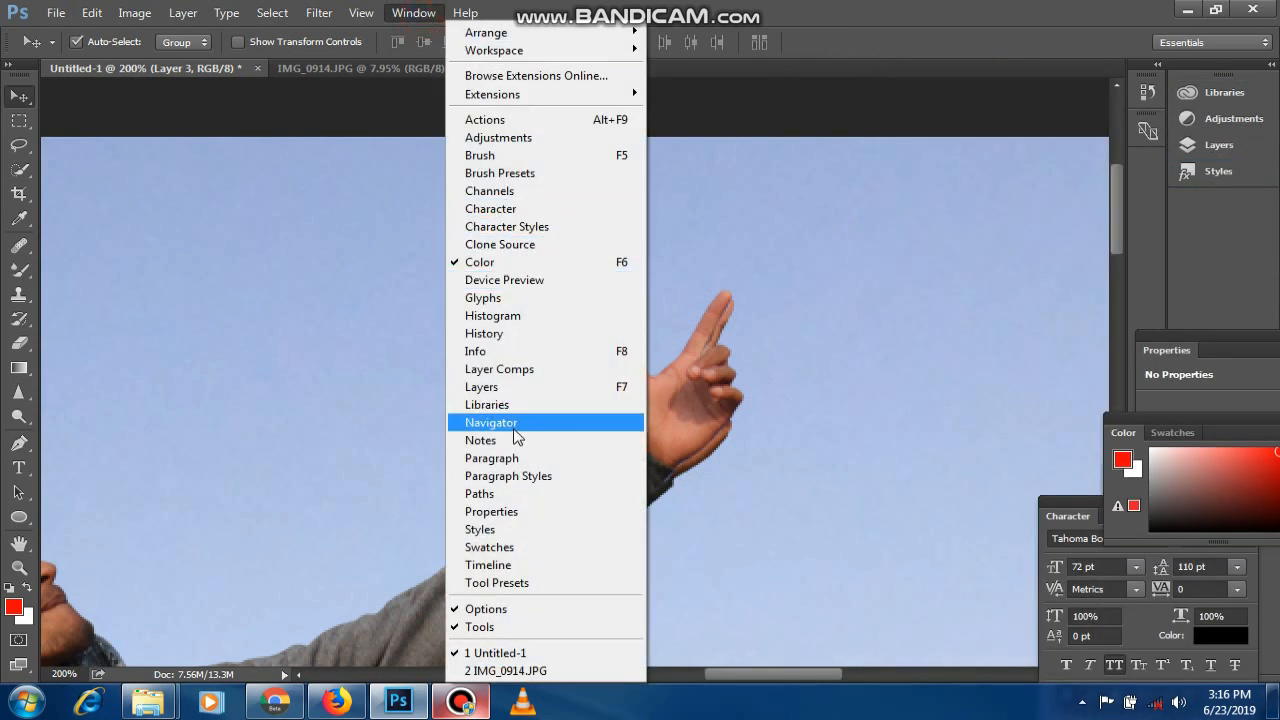
left_click(500, 386)
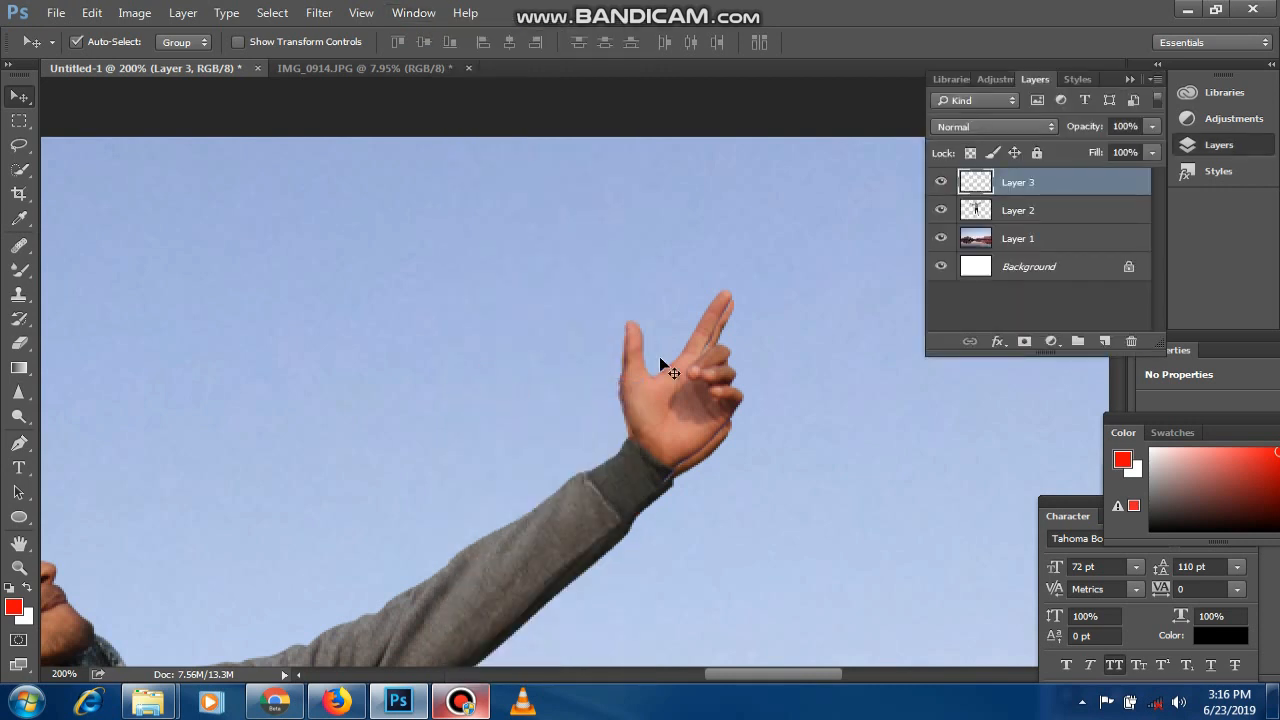
Try clipping Layer 3 with the copied hand to Layer 2 and nudging the hand sideways.
right_click(1049, 192)
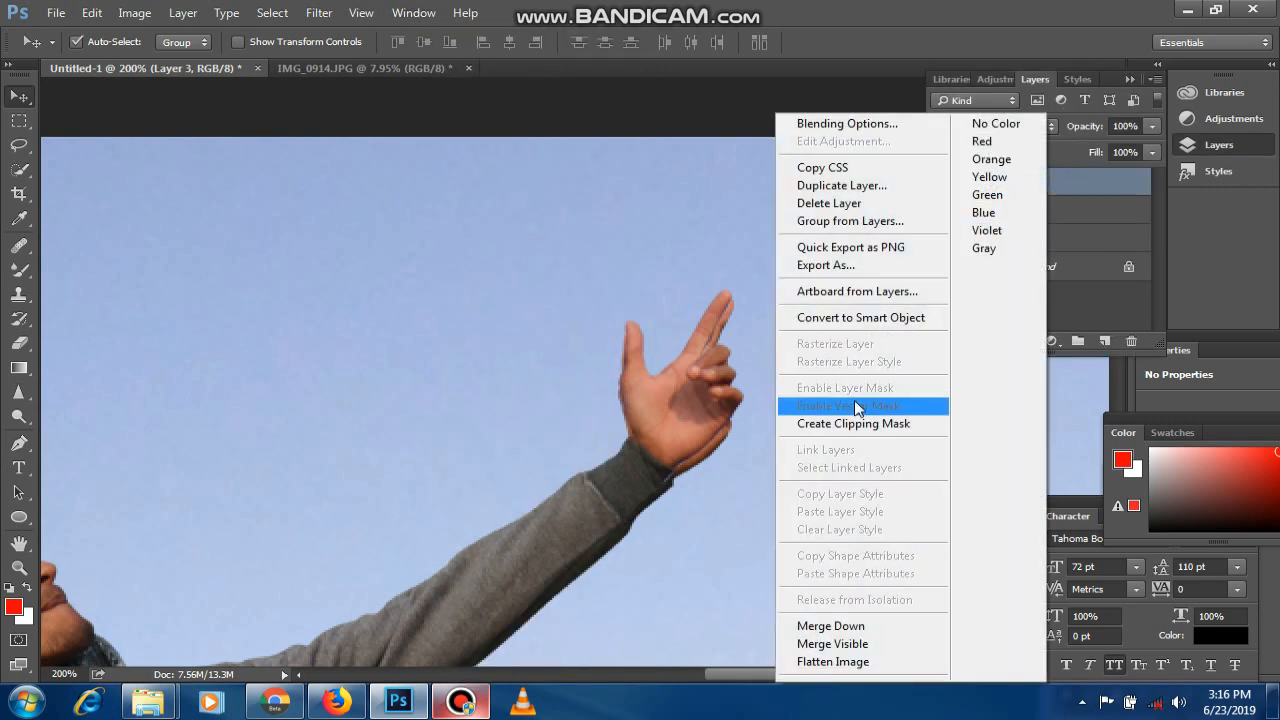
left_click(862, 424)
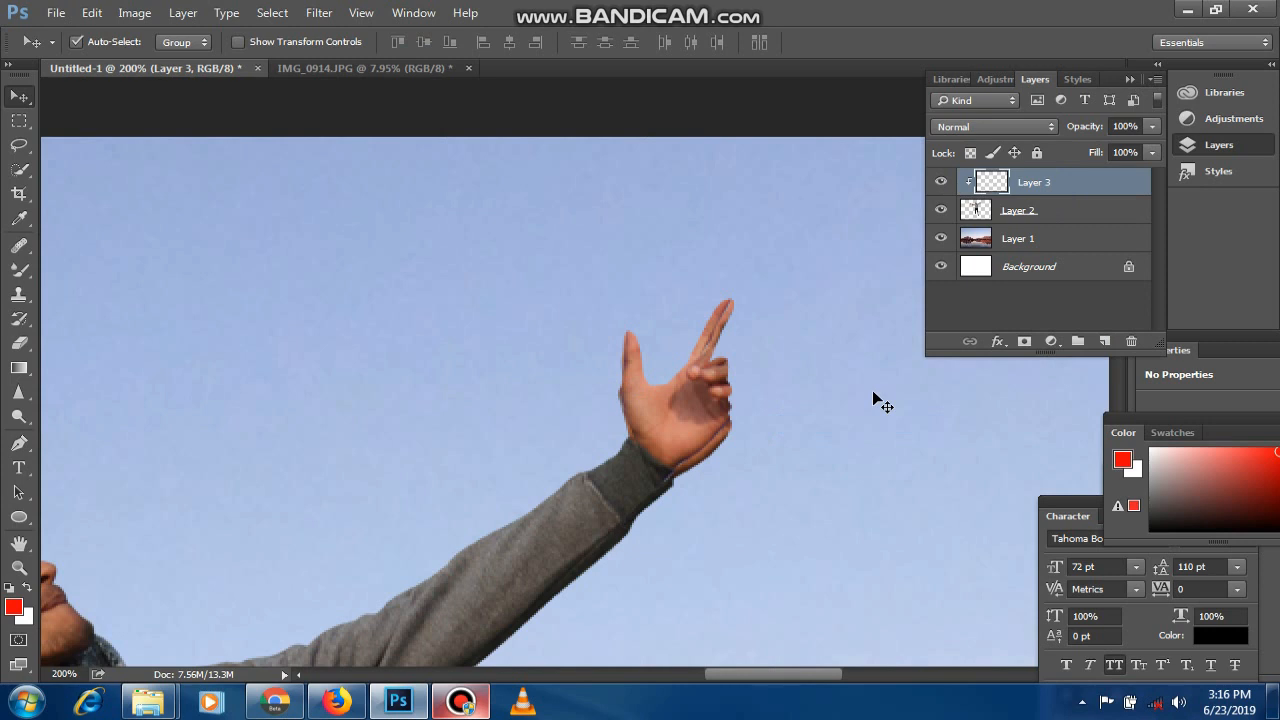
key("Right")
key("Right")
key("Right")
key("Right")
key("Right")
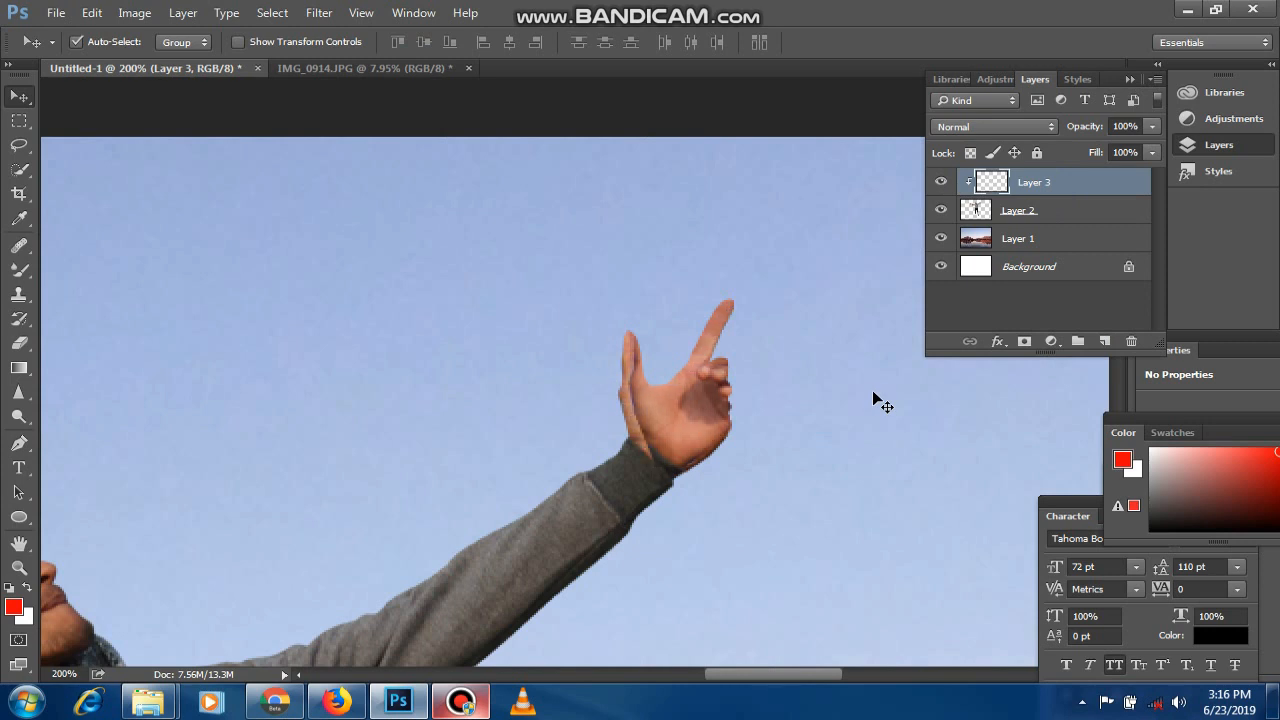
key("Left")
key("Left")
key("Left")
key("Left")
key("Left")
key("Left")
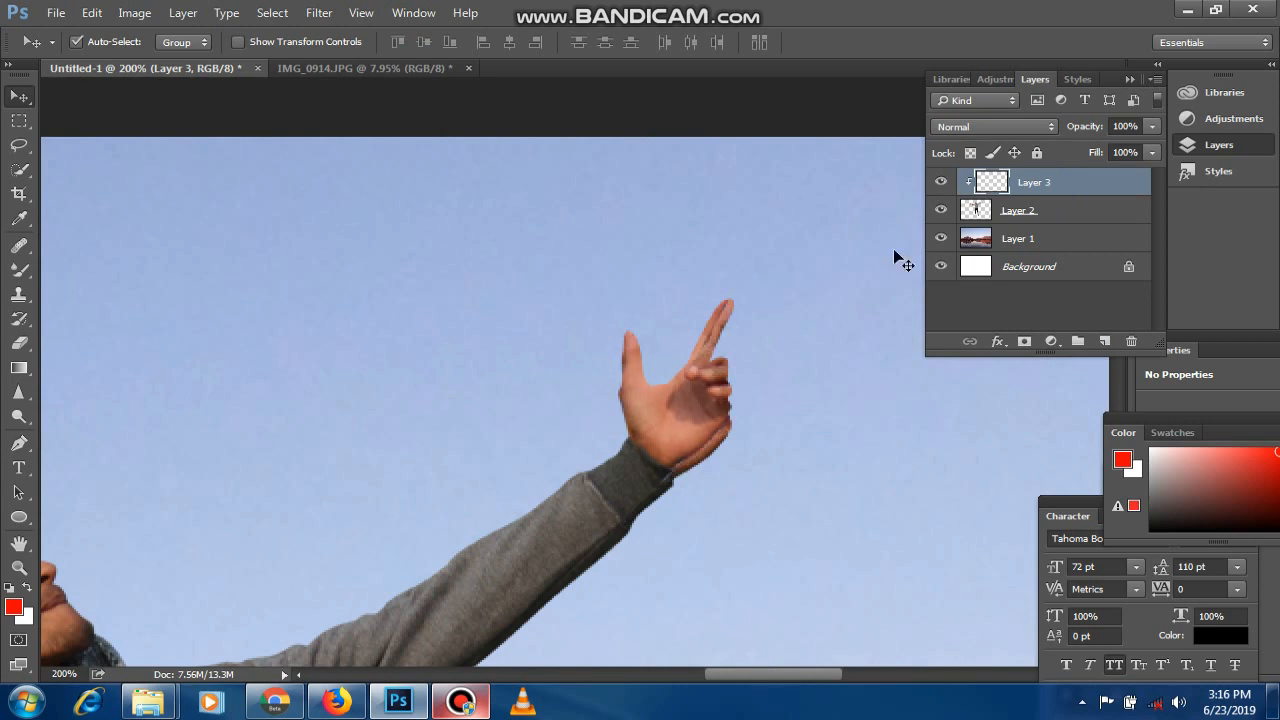
left_click(1046, 210)
key("m")
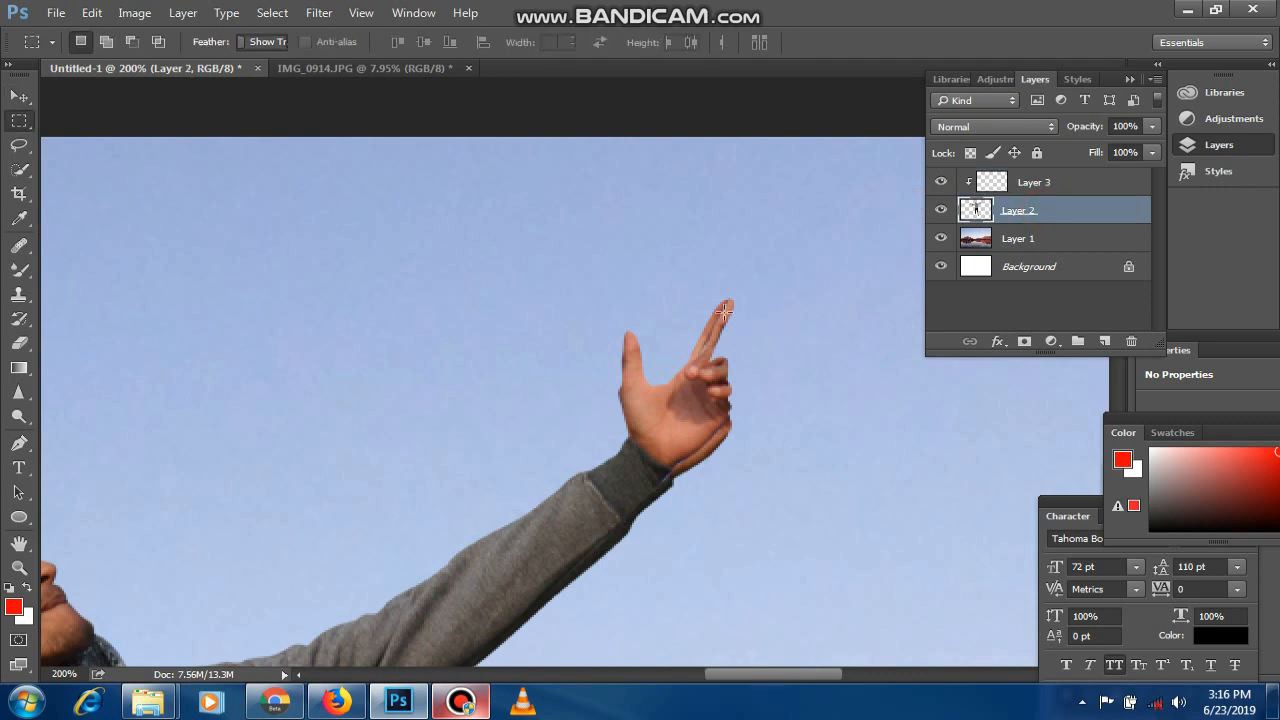
left_click_drag(651, 323, 833, 425)
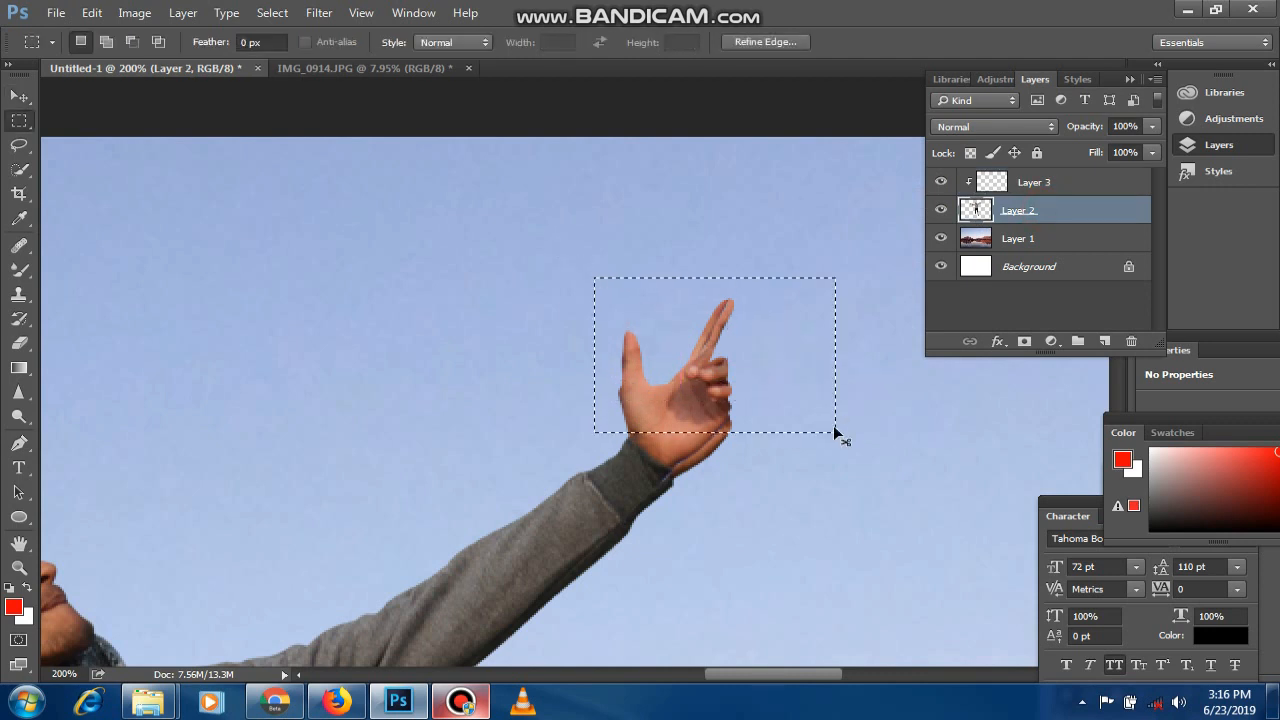
key("ctrl+plus")
key("ctrl+plus")
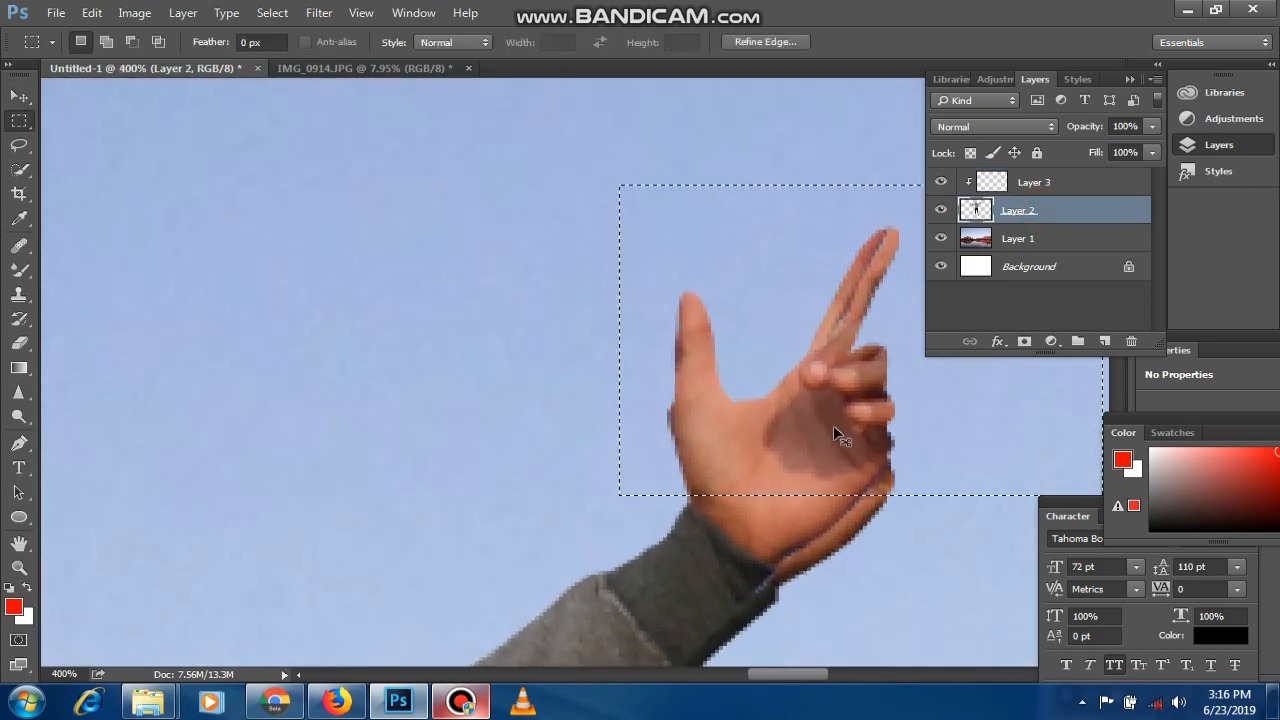
key("ctrl+d")
Hide Layer 3, lasso the original hand above the cuff on Layer 2, delete it and deselect.
left_click(939, 185)
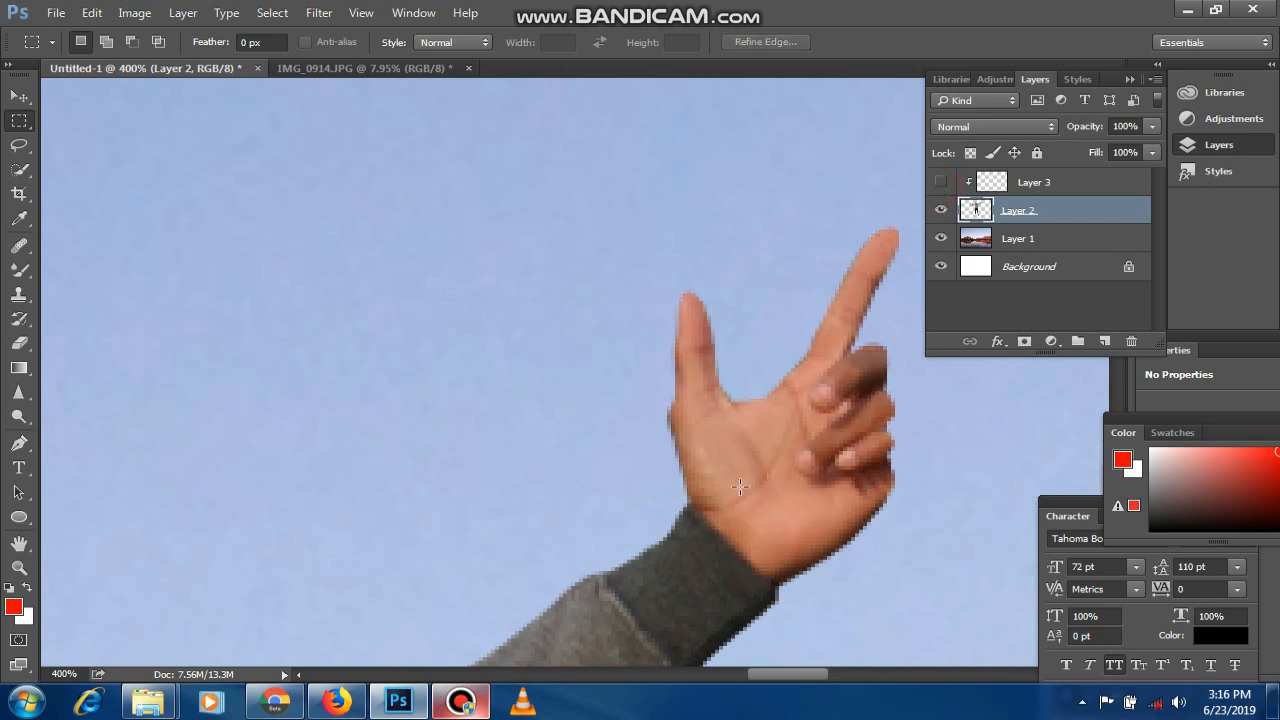
key("l")
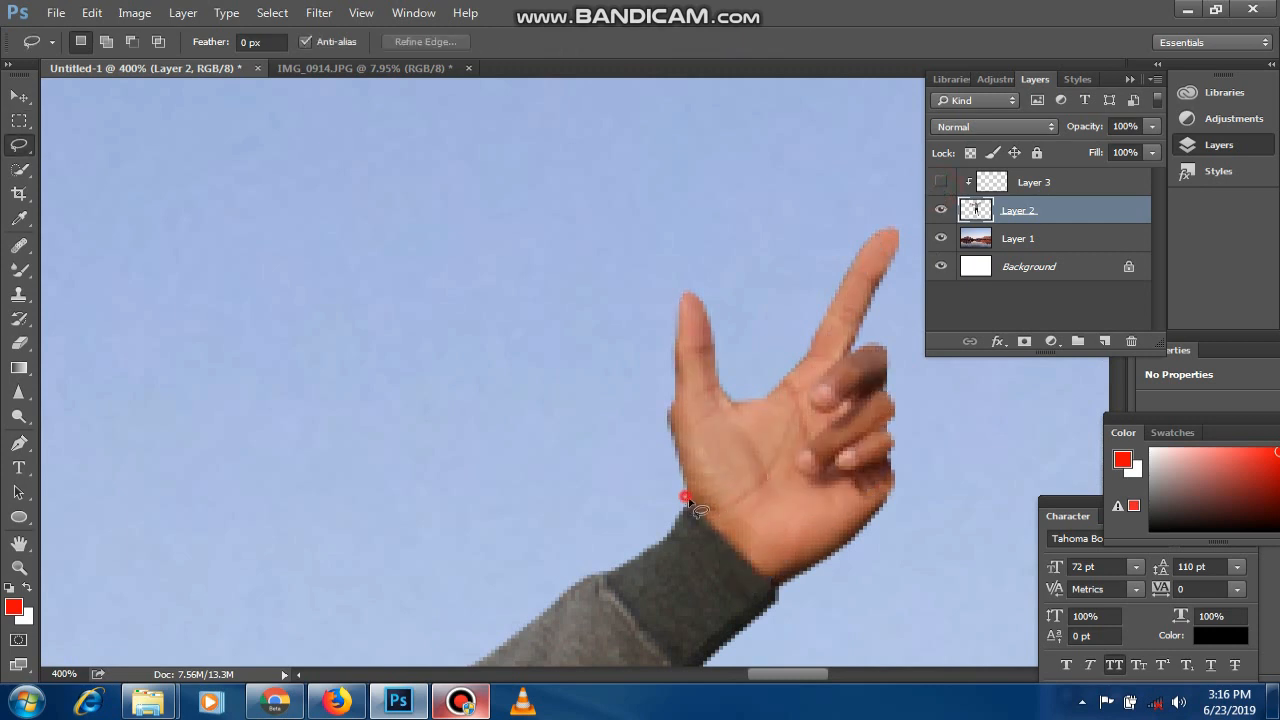
left_click_drag(686, 499, 724, 535)
mouse_move(781, 590)
left_mouse_down()
mouse_move(1000, 210)
mouse_move(650, 418)
left_mouse_up()
left_click_drag(670, 478, 690, 490)
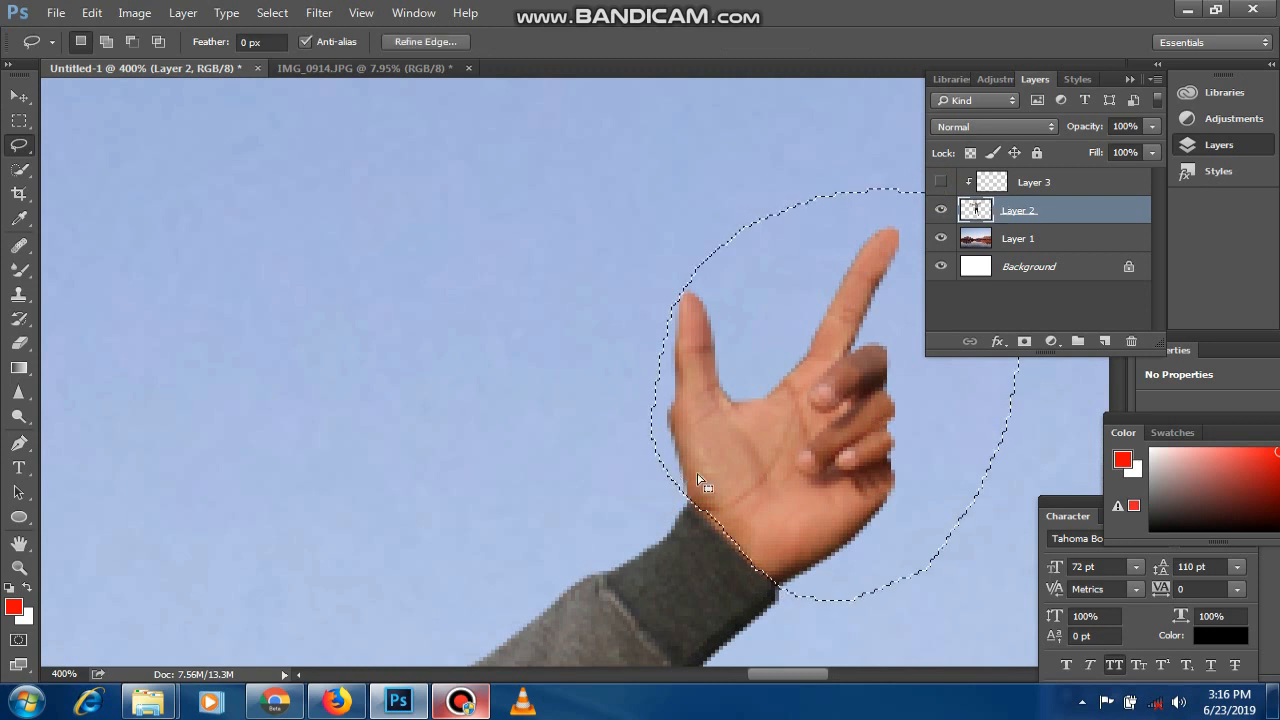
key("Delete")
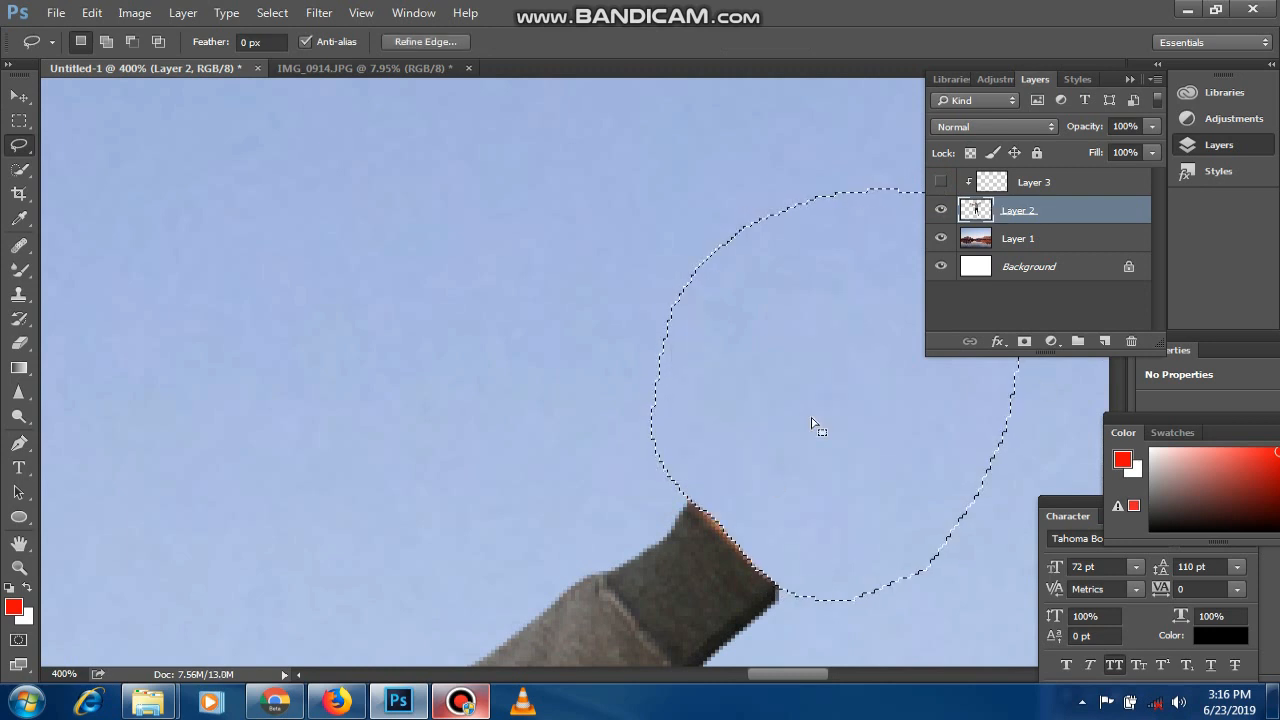
key("ctrl+d")
Show Layer 3 again and release its clipping mask.
left_click(940, 182)
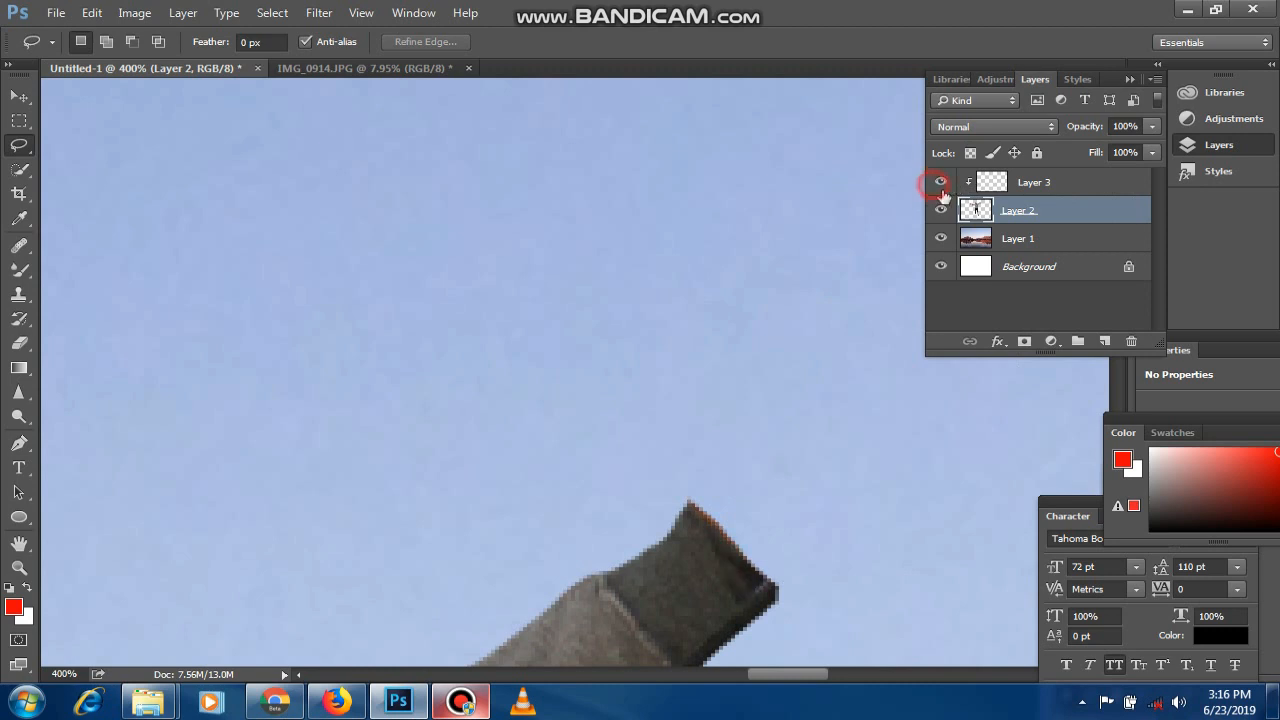
left_click(1050, 185)
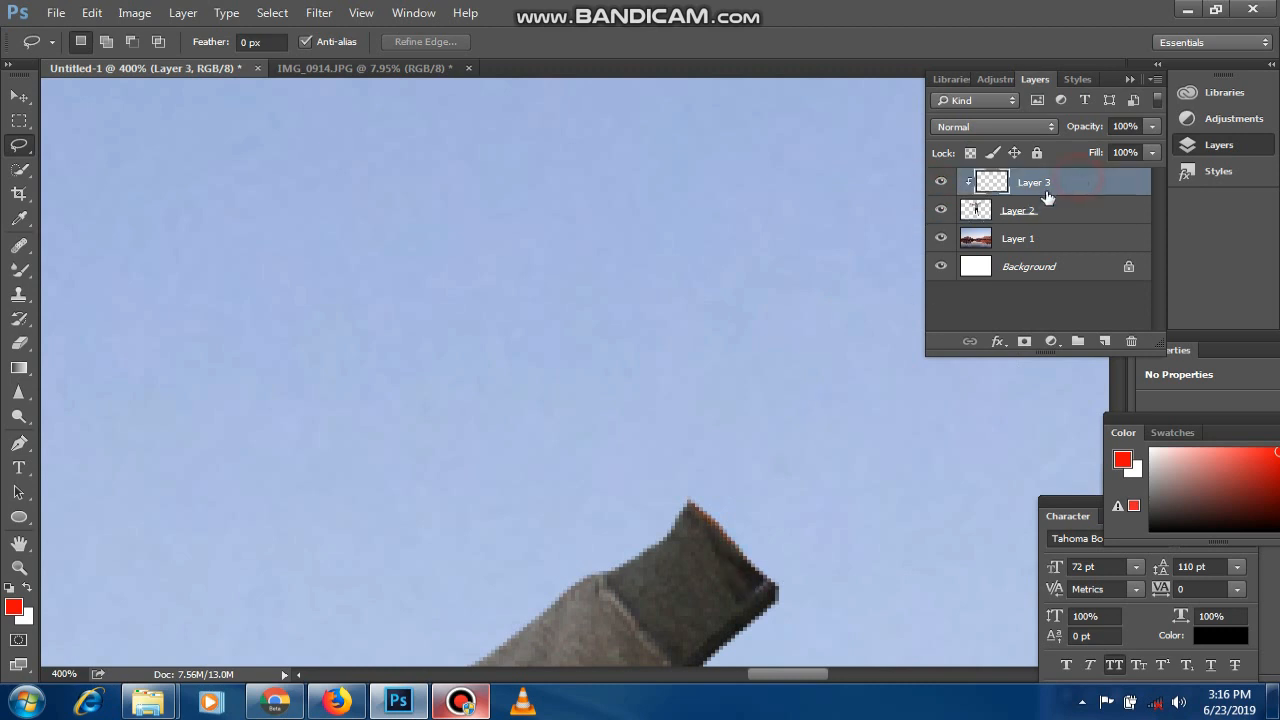
right_click(1081, 181)
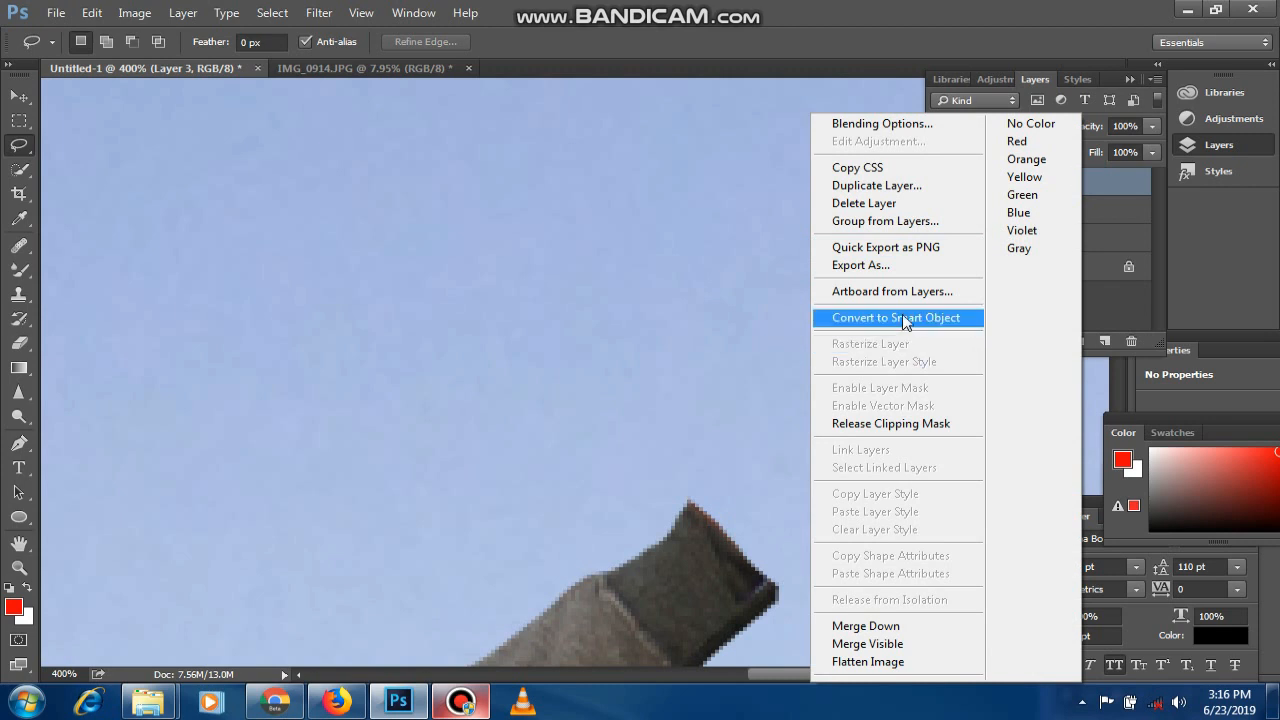
left_click(905, 424)
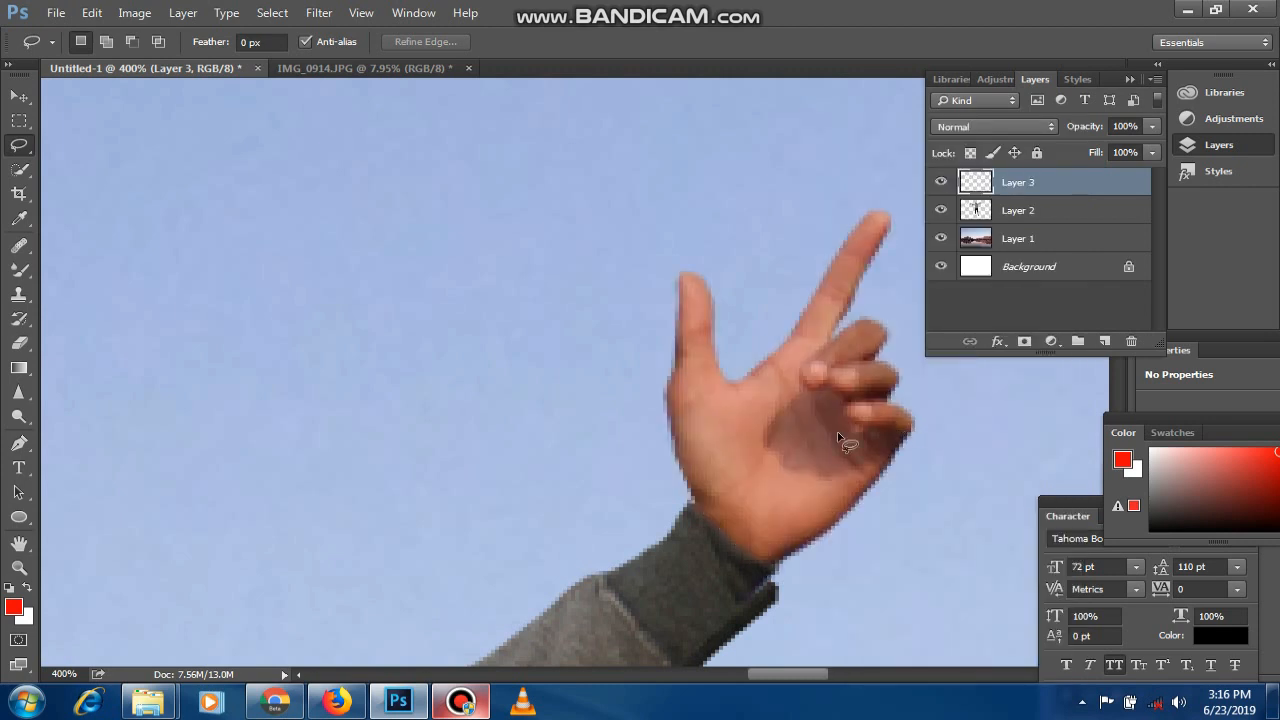
Move the copied hand down onto the sleeve cuff and nudge it left to fit the wrist.
key("v")
left_click_drag(812, 512, 814, 521)
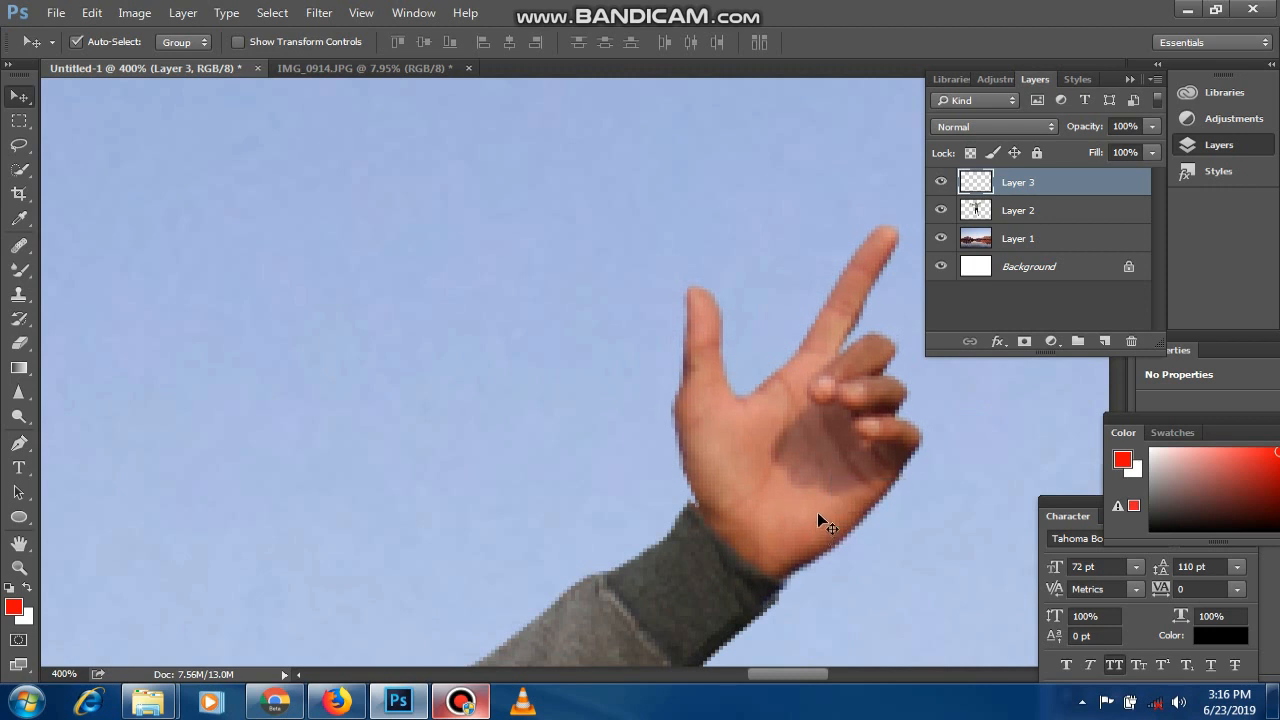
key("ctrl")
key("ctrl+t")
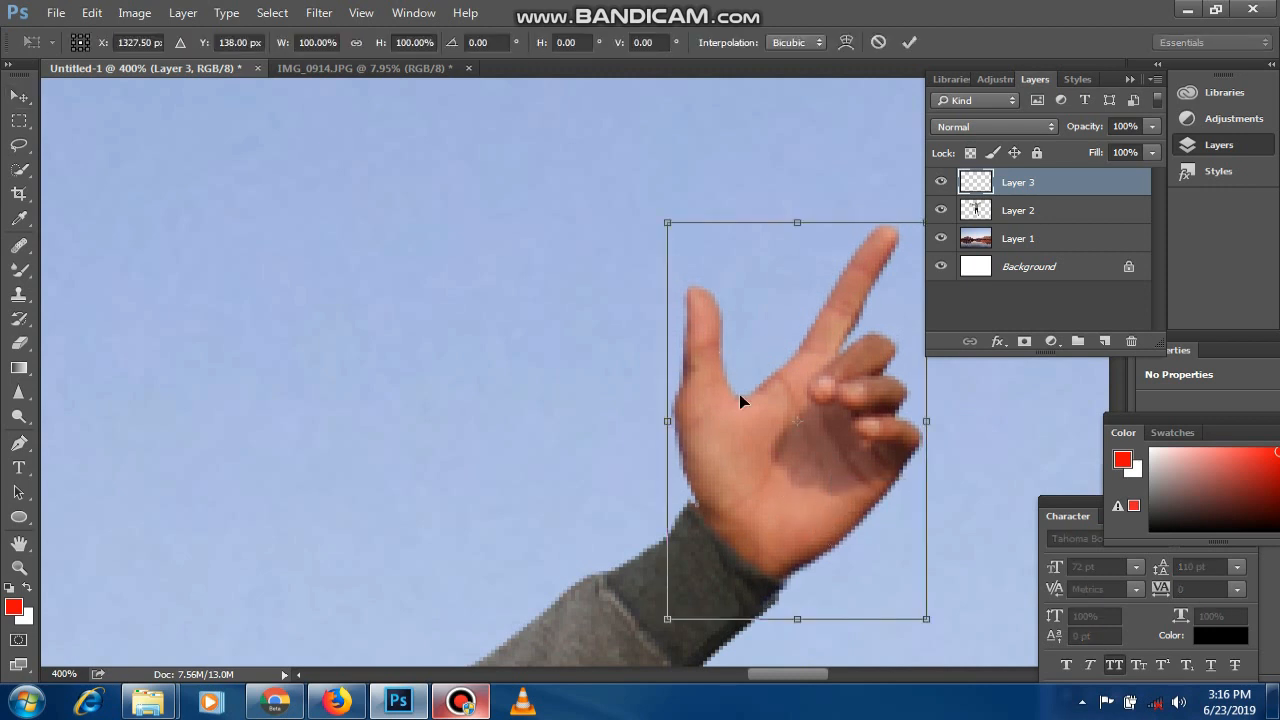
key("Return")
key("Left")
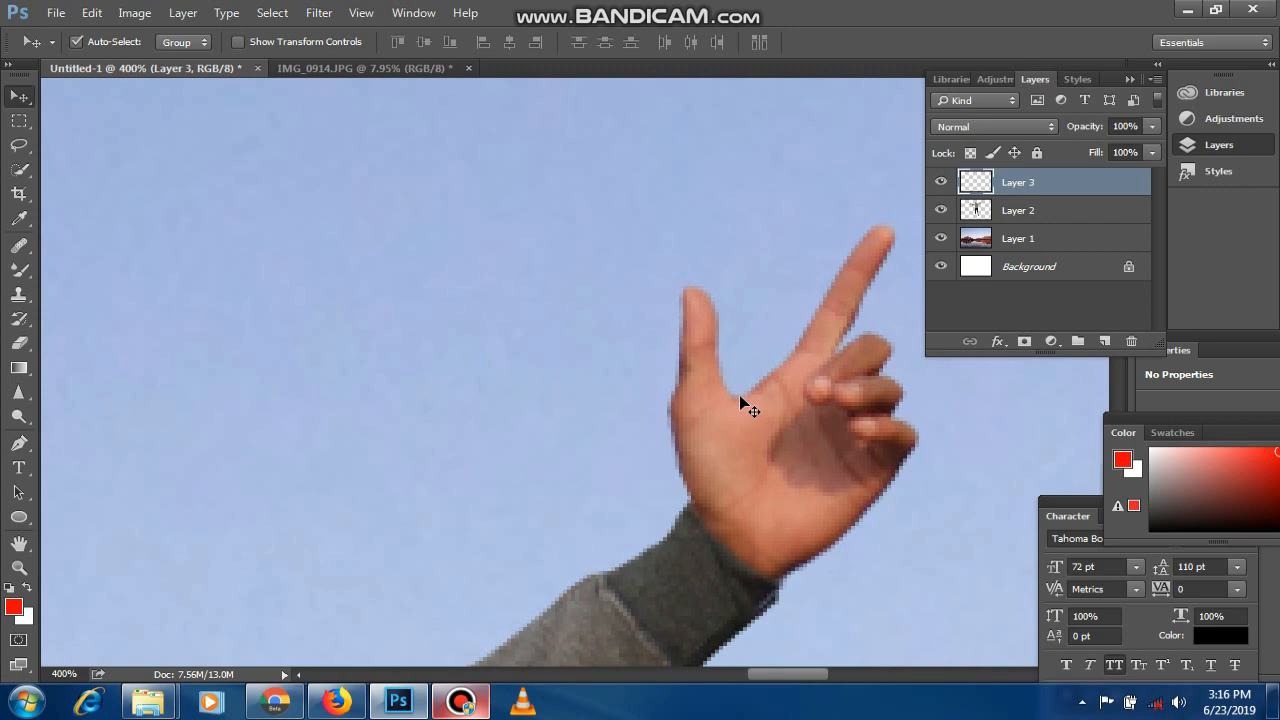
Erase the copied hand's leftover edge over the sleeve cuff using the Eraser at 100% opacity.
key("ctrl+z")
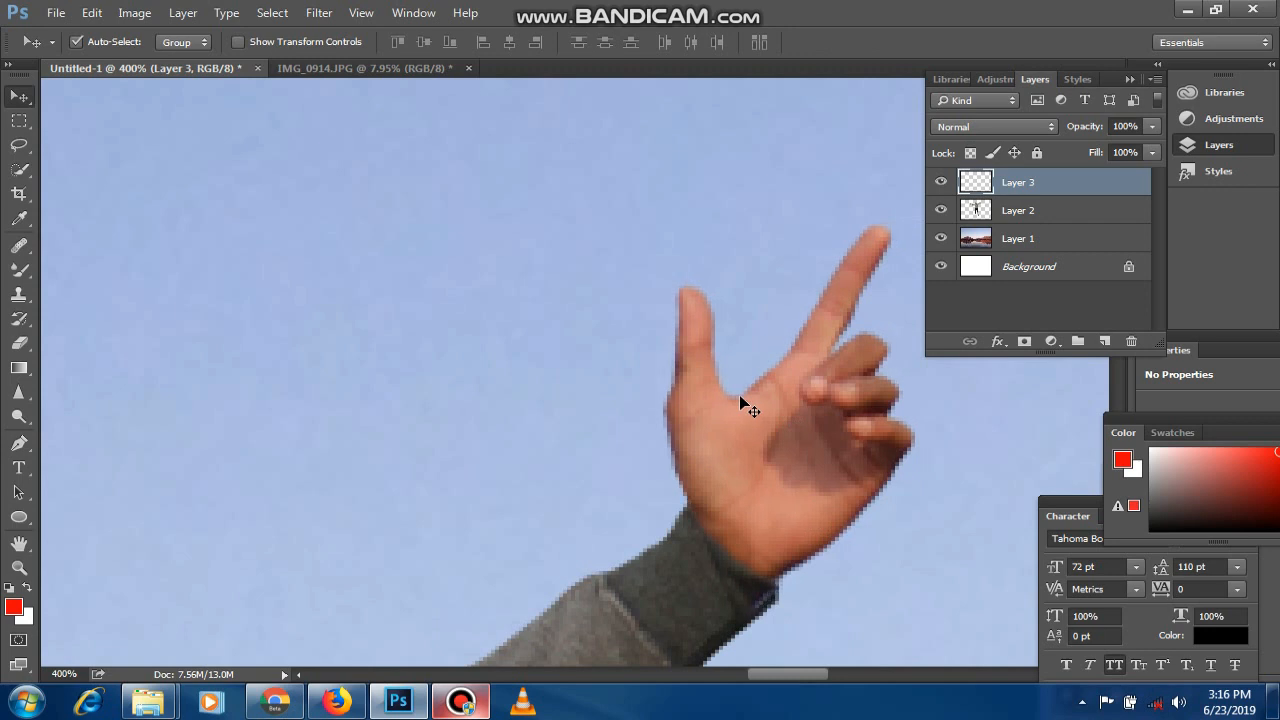
key("ctrl+z")
key("e")
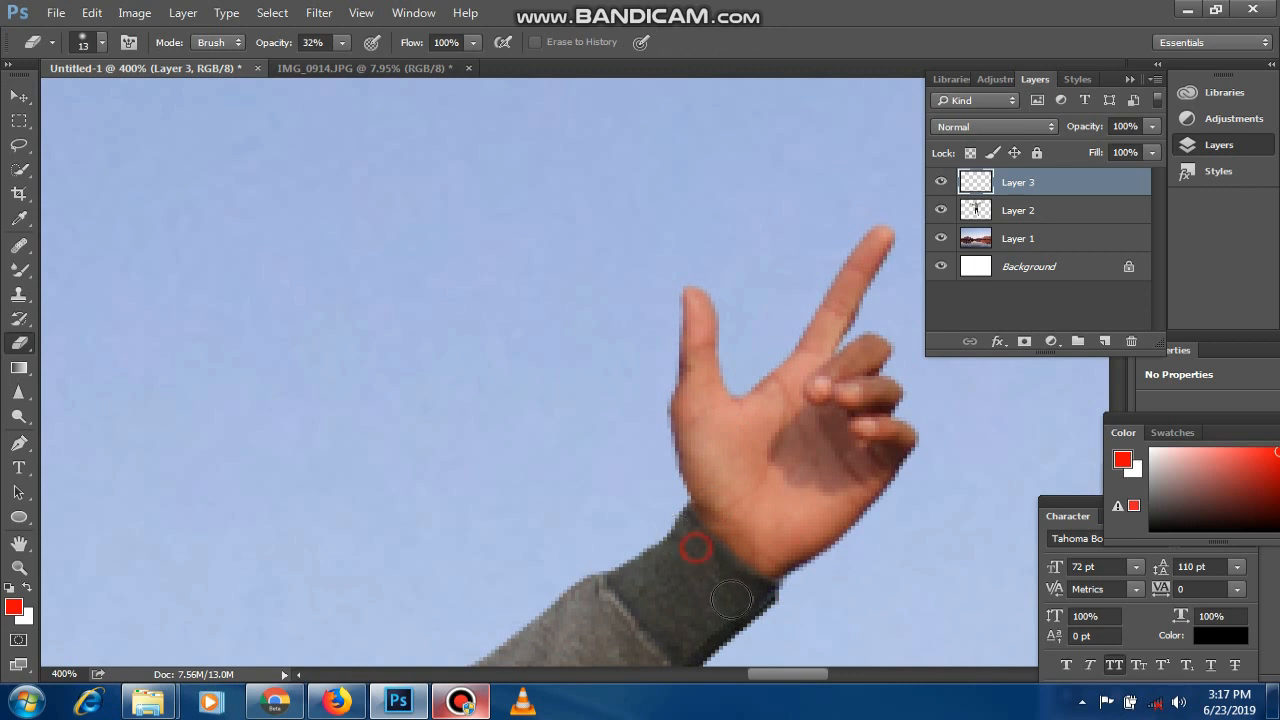
left_click(342, 43)
left_click_drag(350, 62, 496, 313)
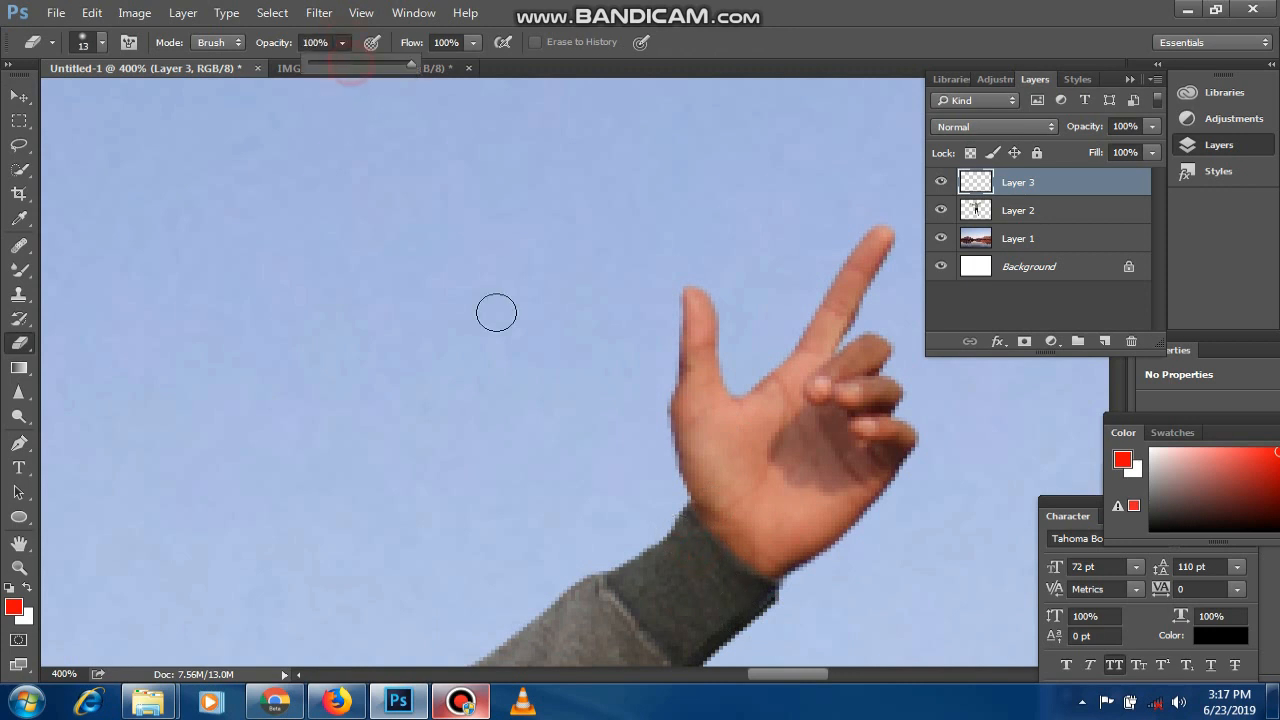
left_click(691, 551)
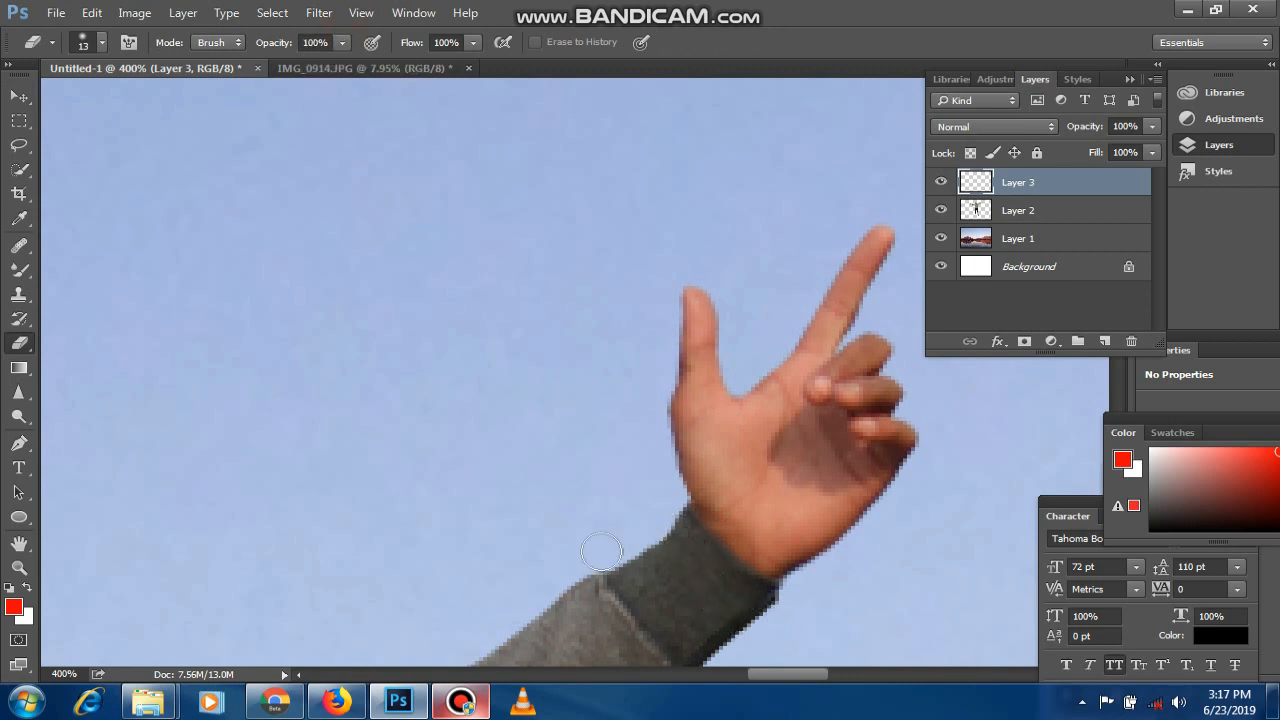
key("v")
left_click(757, 500)
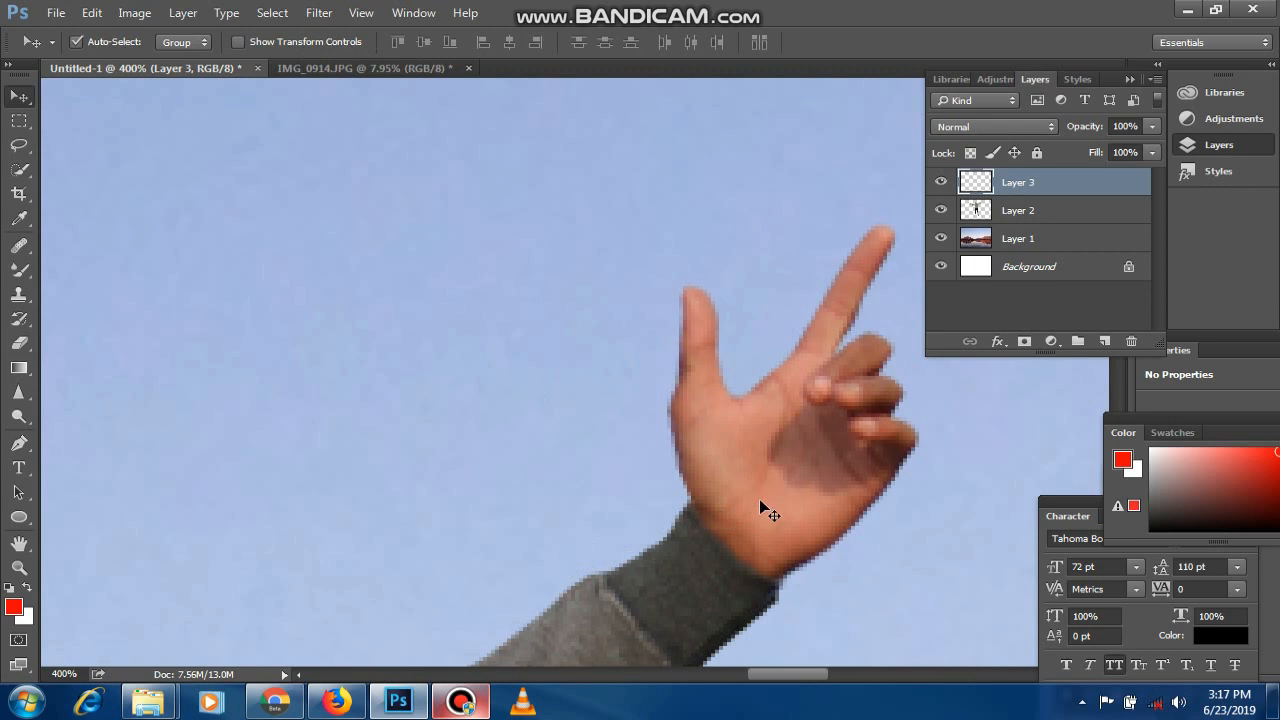
Examine the fitted hand, the sleeve and the shoes above the water in whole-image and 100% views.
key("ctrl+0")
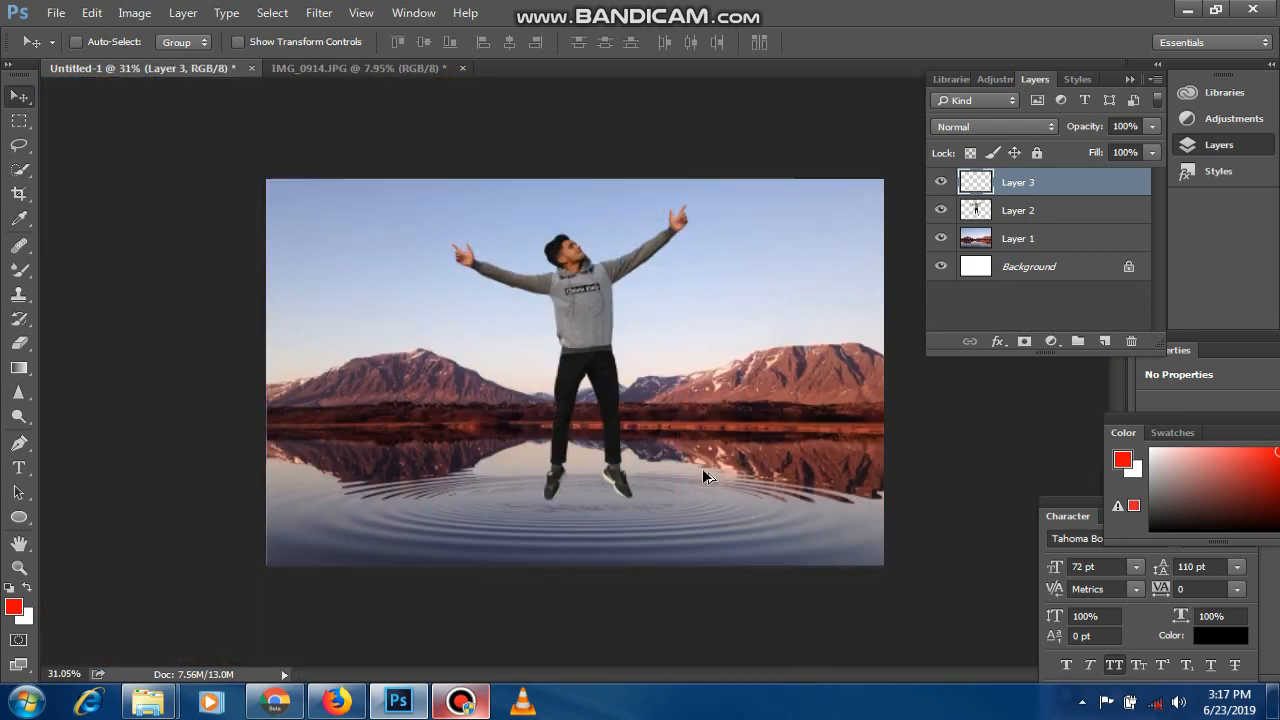
key("ctrl+1")
left_click_drag(867, 290, 718, 692)
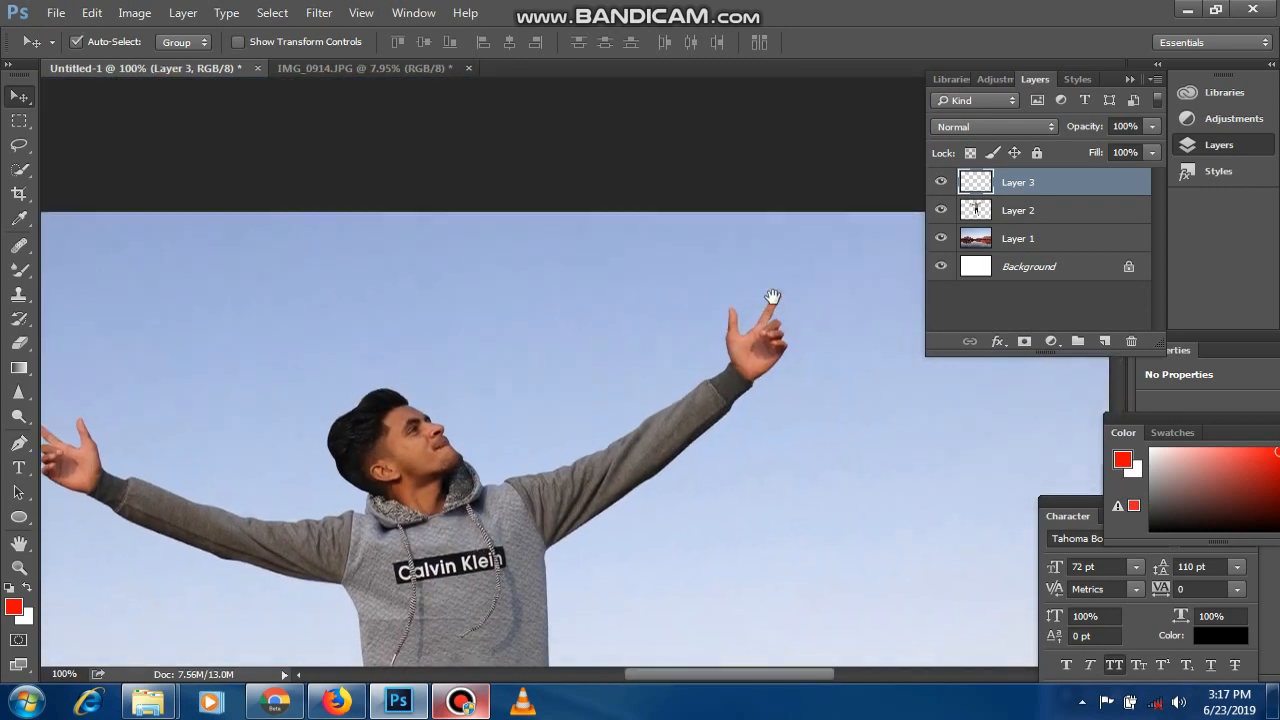
left_click_drag(698, 425, 740, 192)
left_click_drag(686, 488, 669, 204)
left_click_drag(643, 390, 646, 243)
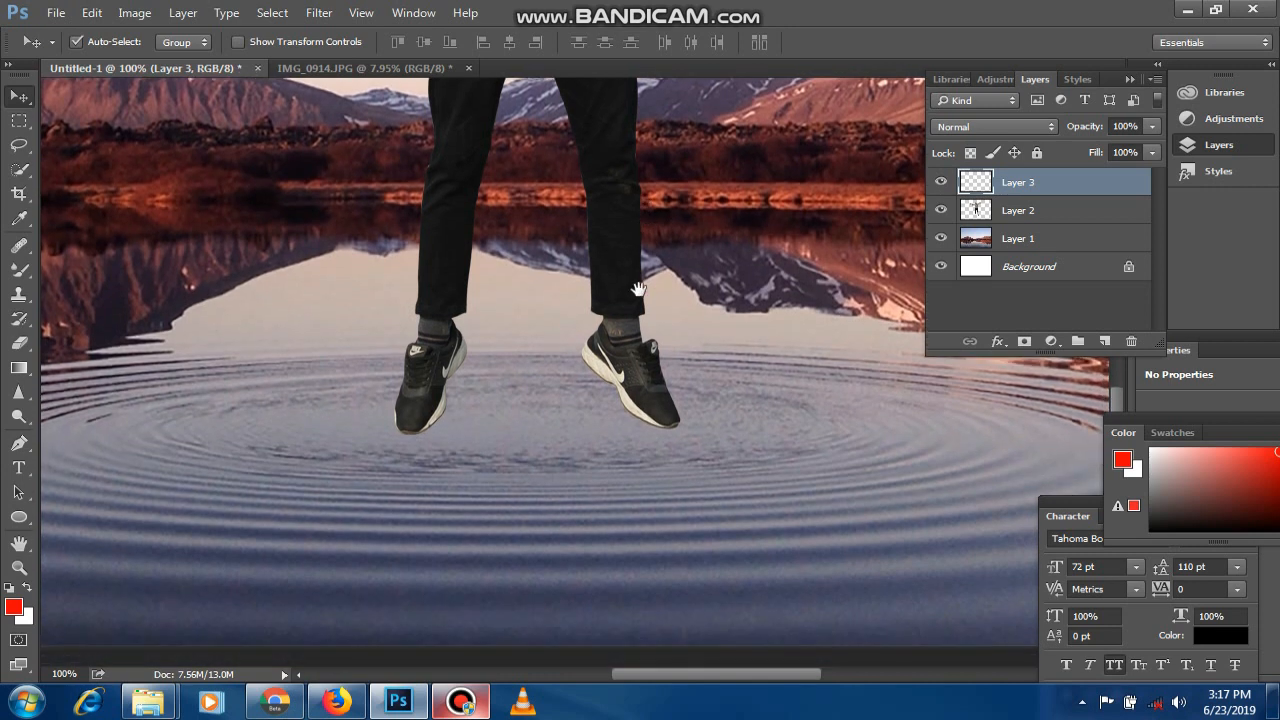
key("ctrl+minus")
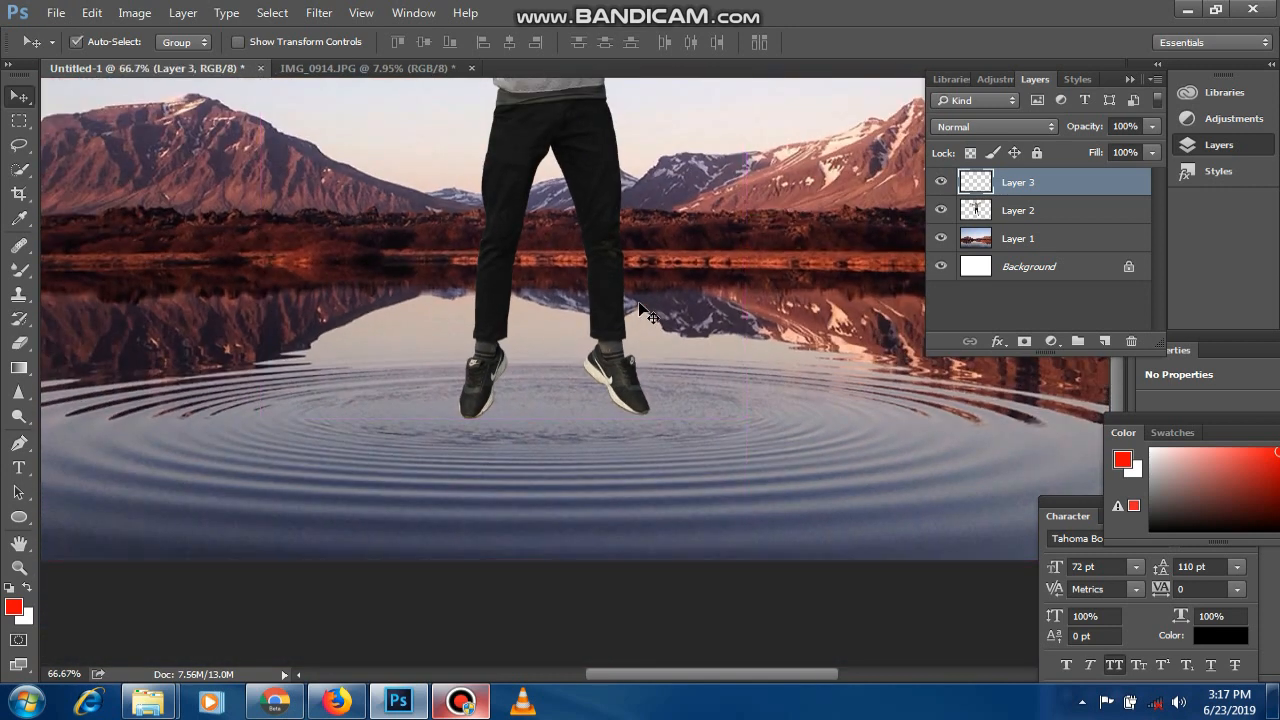
Select the man's lower legs and shoes on Layer 2 with a rectangular marquee, then copy and paste them as a new layer.
left_click(1047, 209)
key("m")
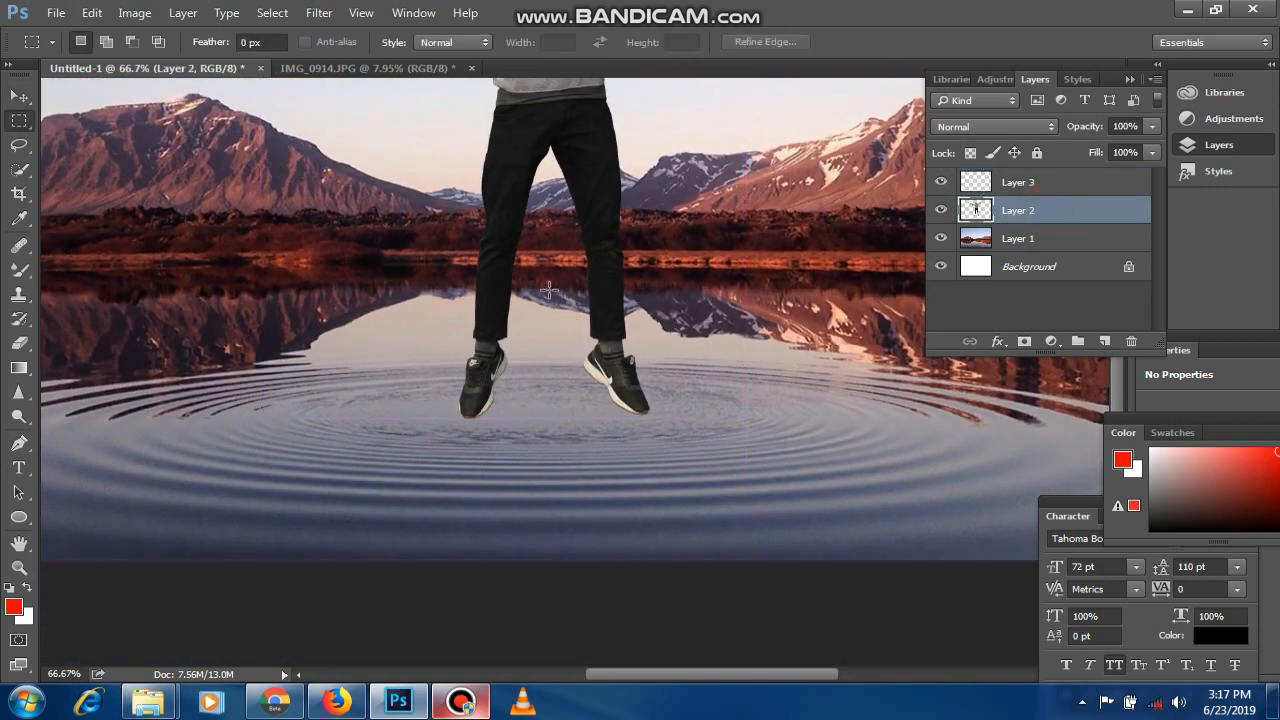
left_click_drag(398, 192, 696, 471)
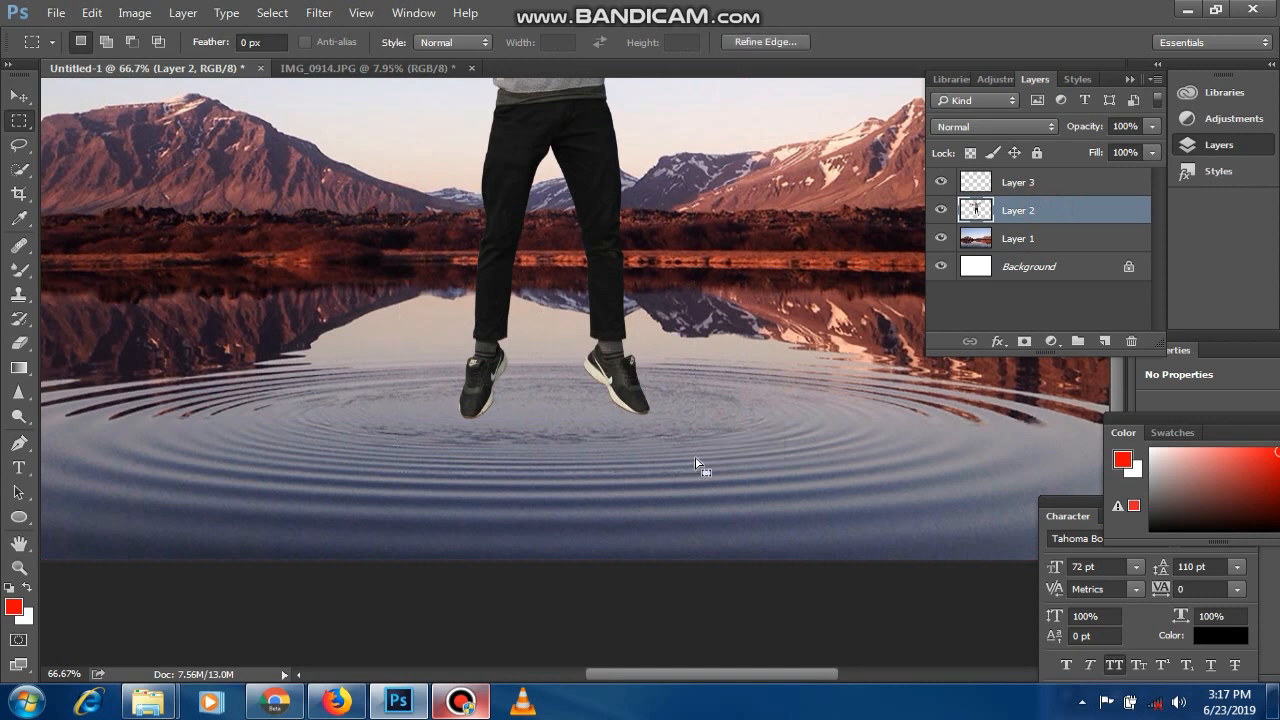
right_click(634, 368)
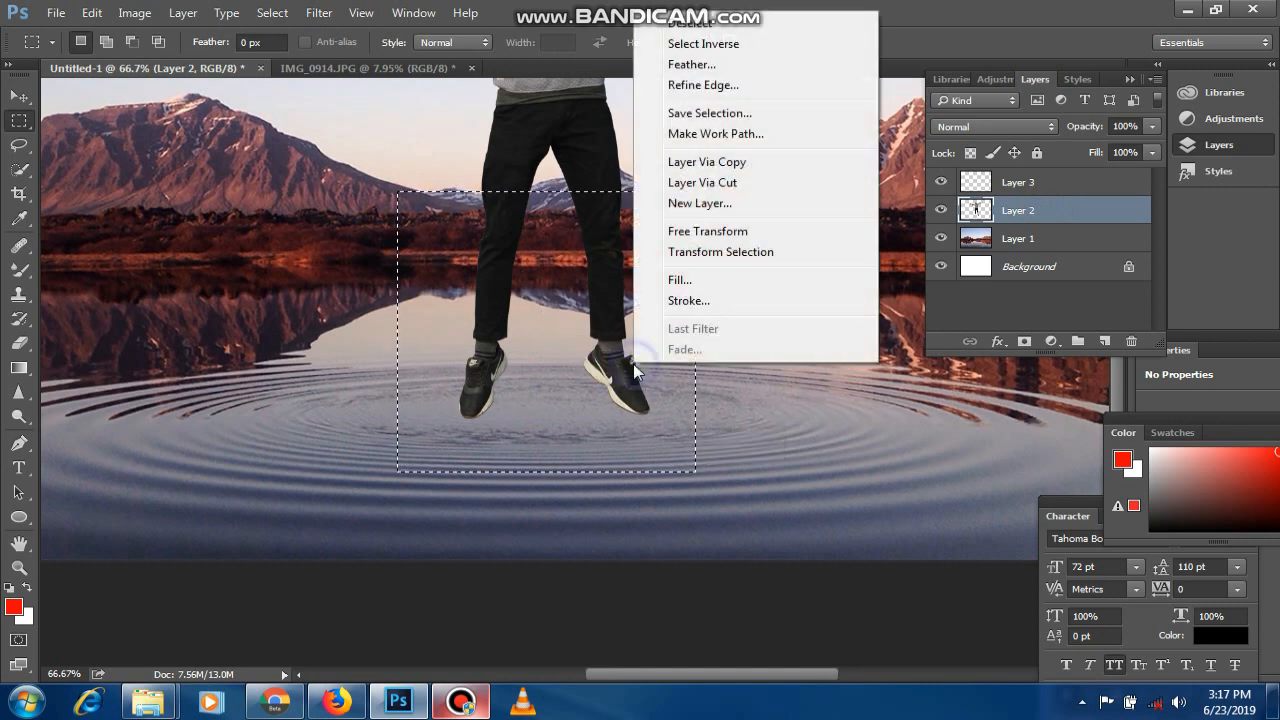
left_click(757, 400)
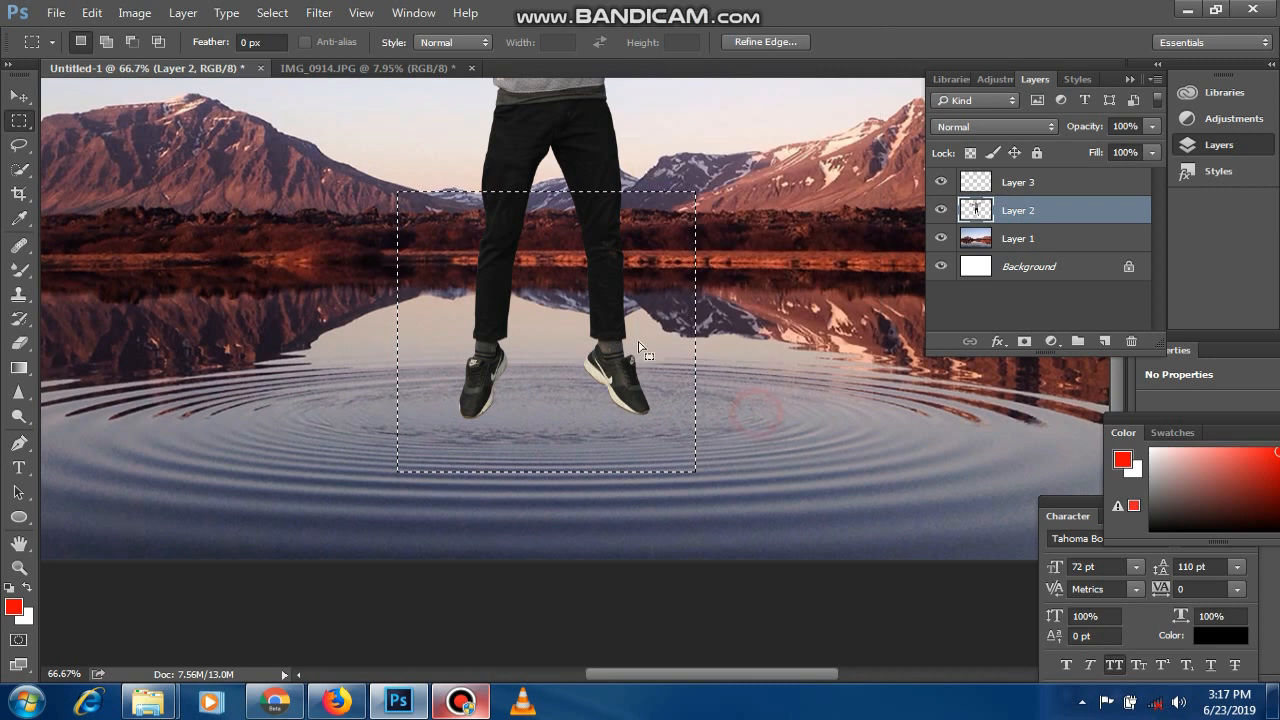
left_click(92, 12)
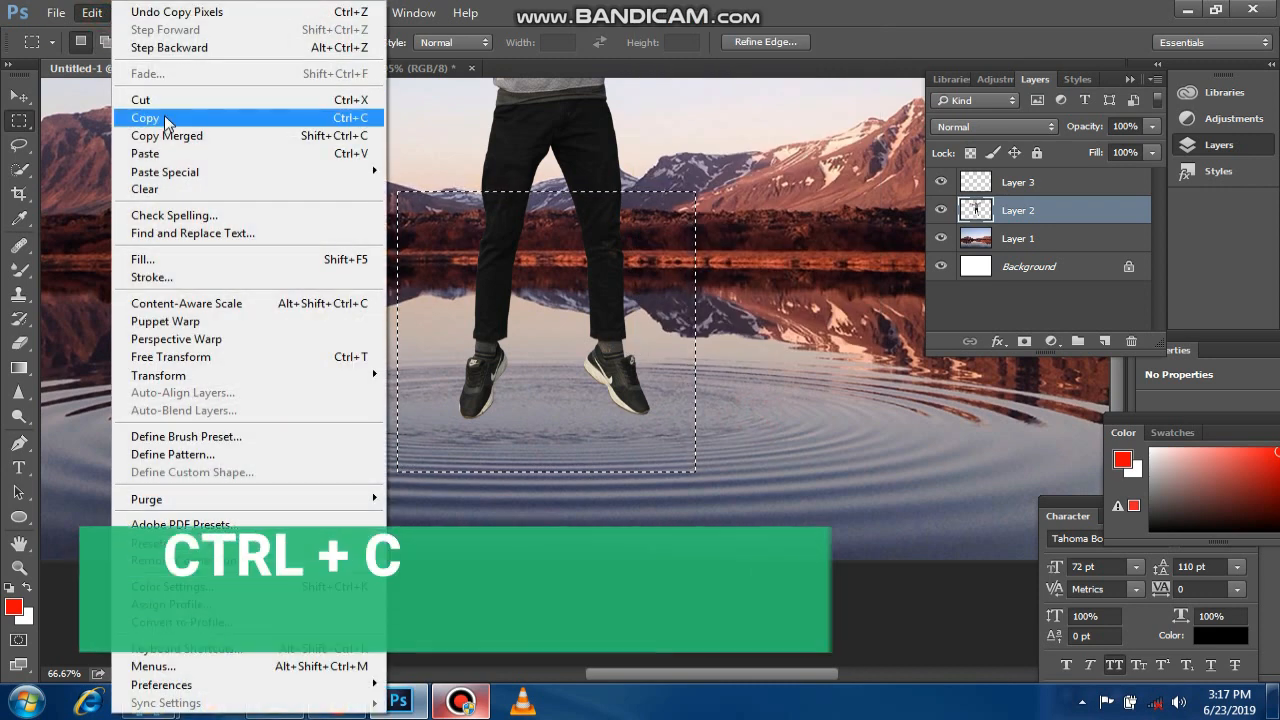
left_click(167, 119)
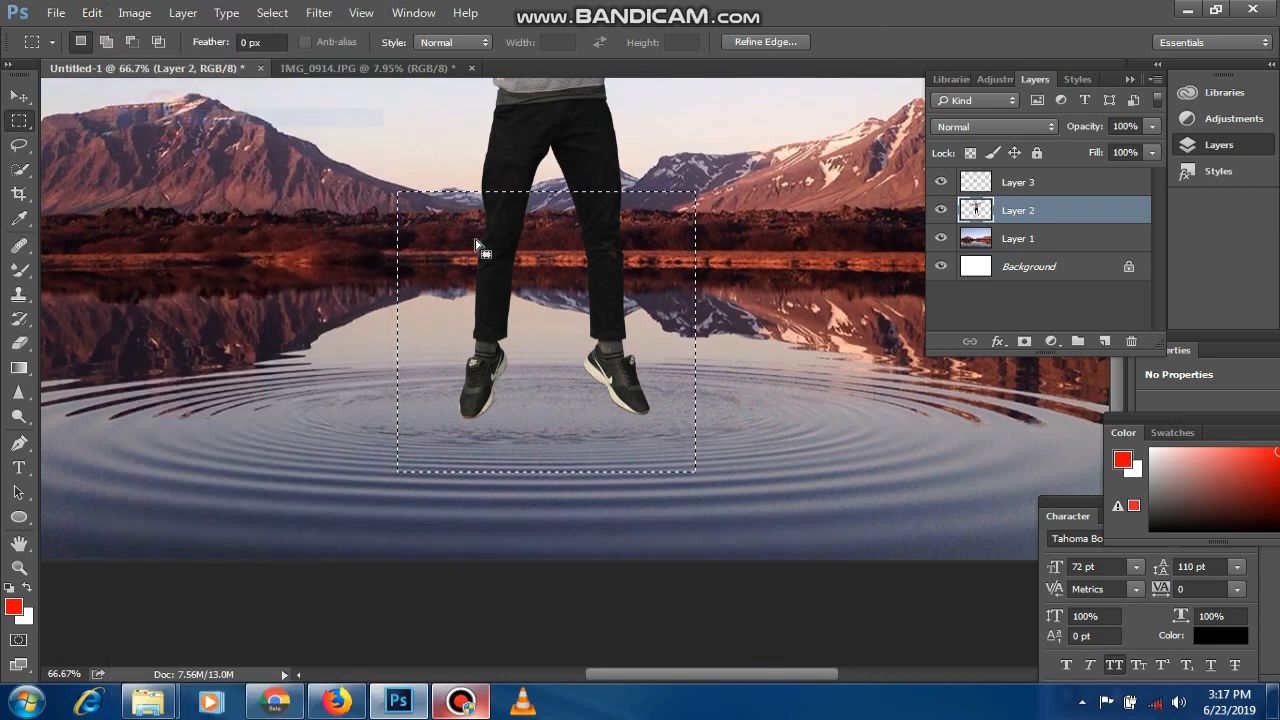
left_click(92, 12)
left_click(150, 153)
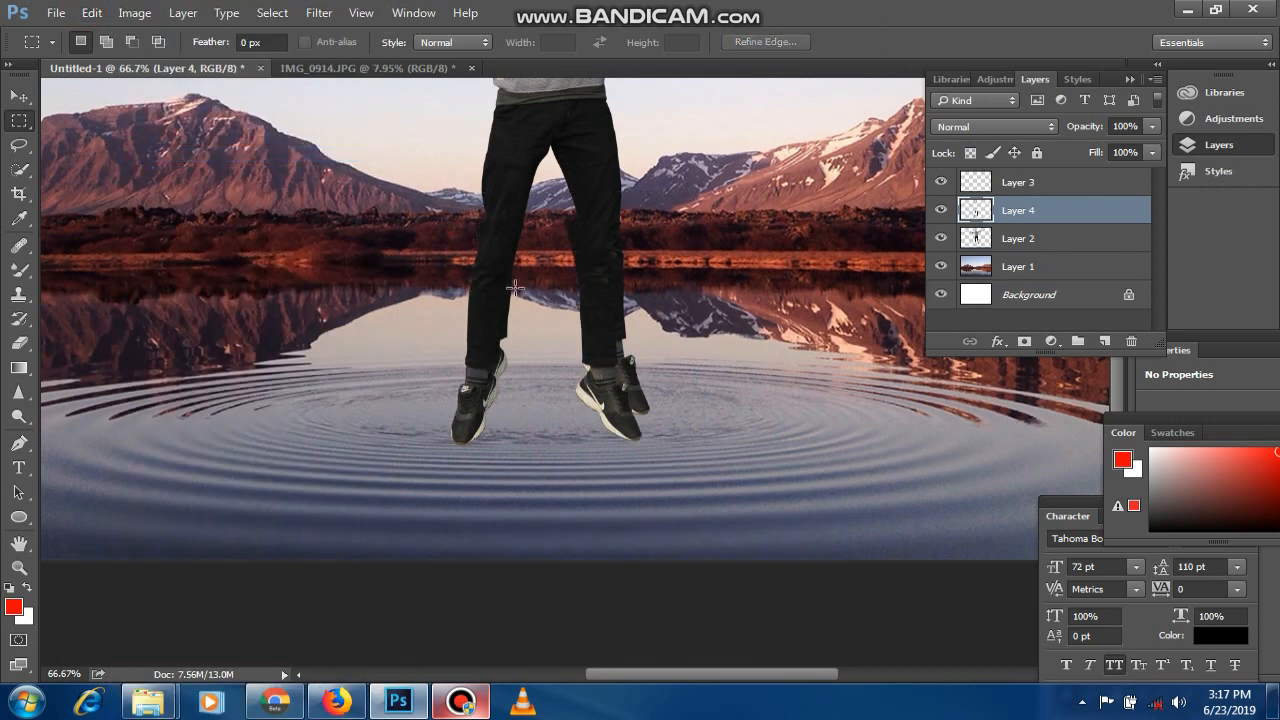
Flip the pasted legs vertically and place them just below the shoes as a reflection in the water.
key("ctrl+t")
right_click(571, 308)
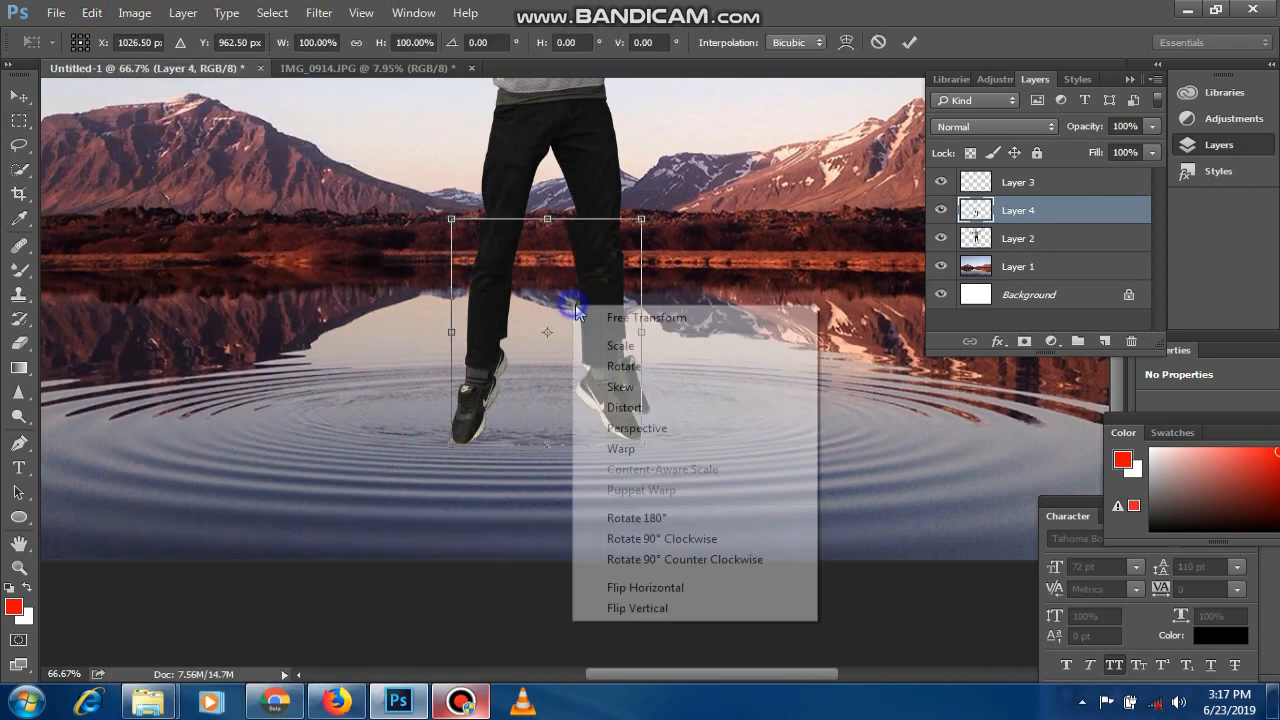
left_click(650, 607)
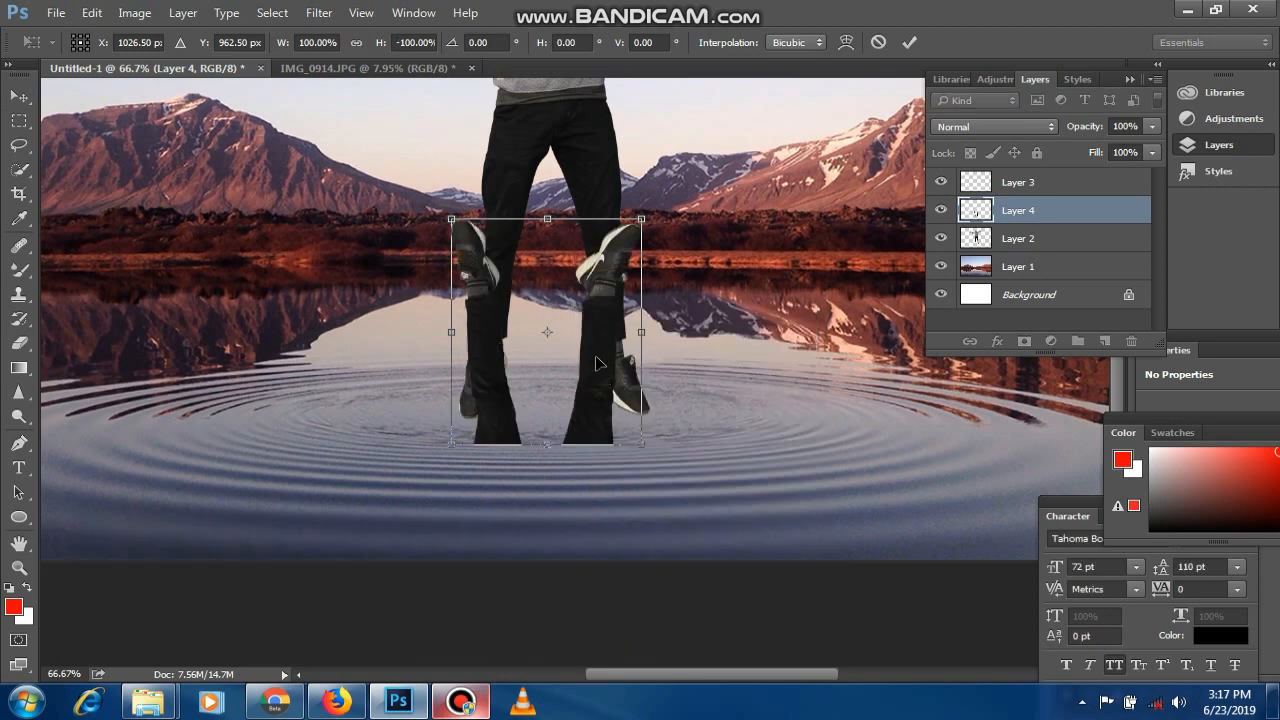
key("Return")
key("m")
key("v")
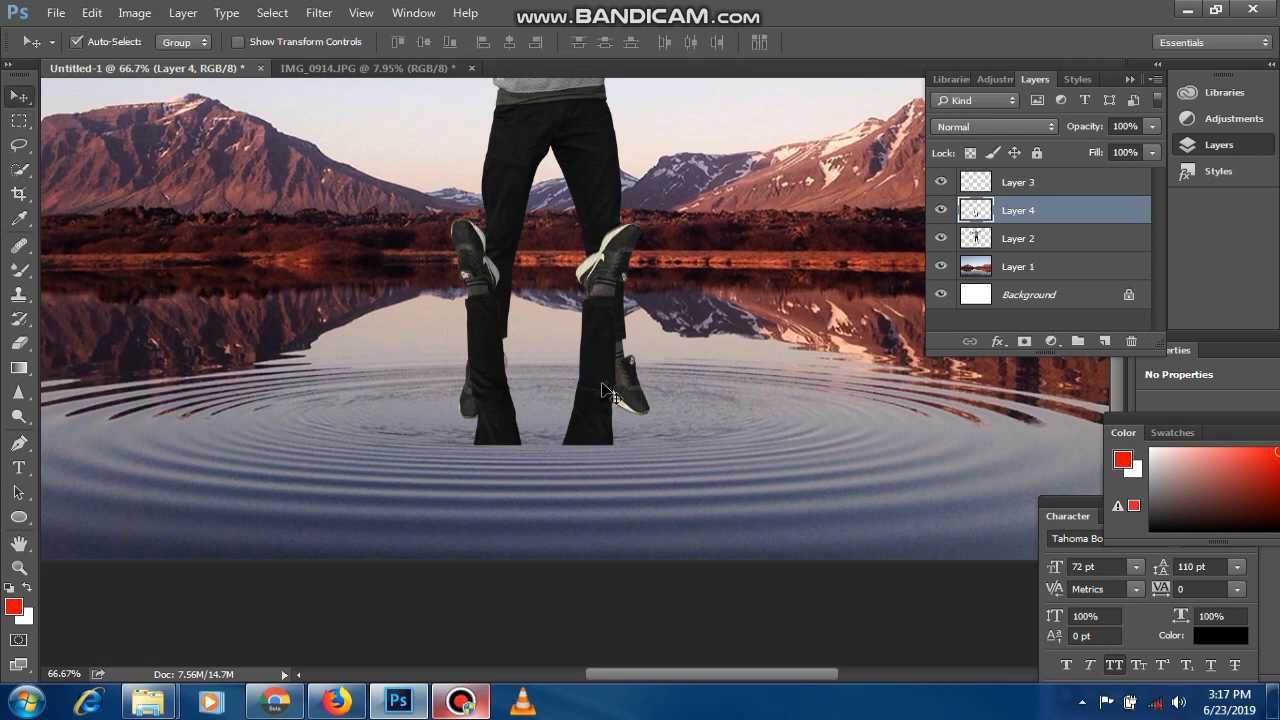
left_click_drag(602, 383, 612, 606)
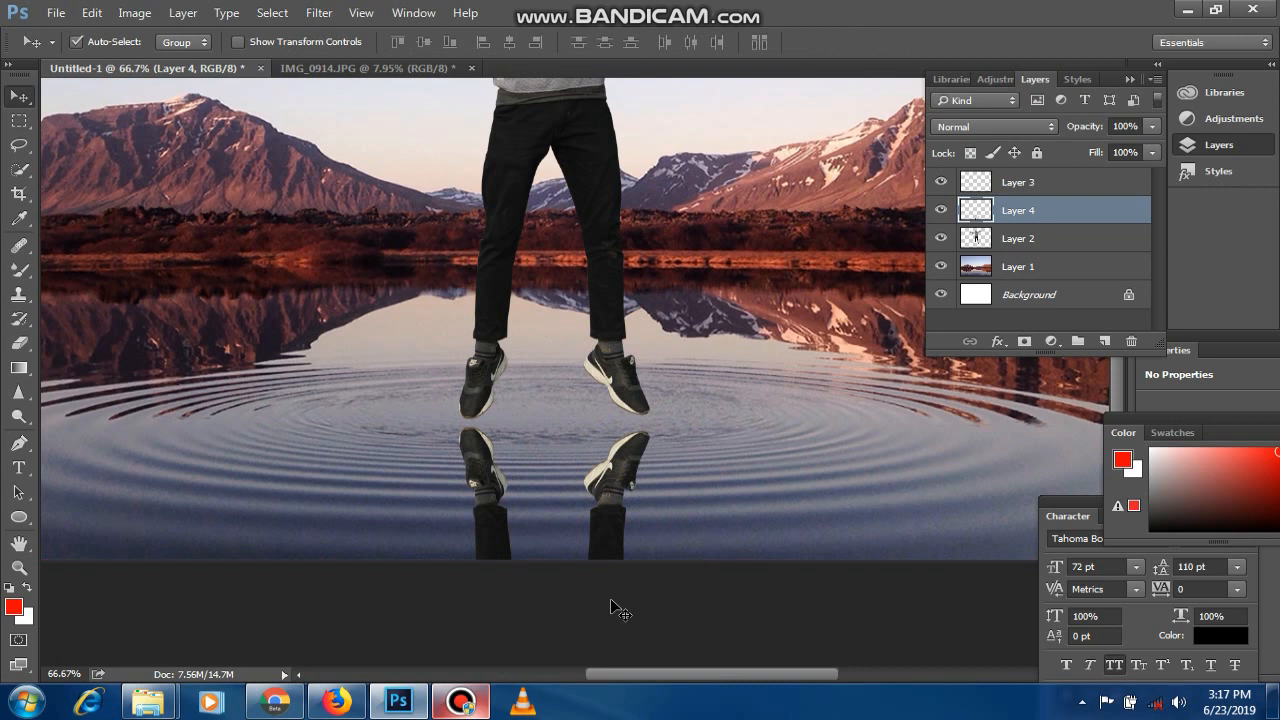
Fade the reflected legs at the lower image edge with a much larger Eraser brush and set Layer 4's opacity to 50%.
key("e")
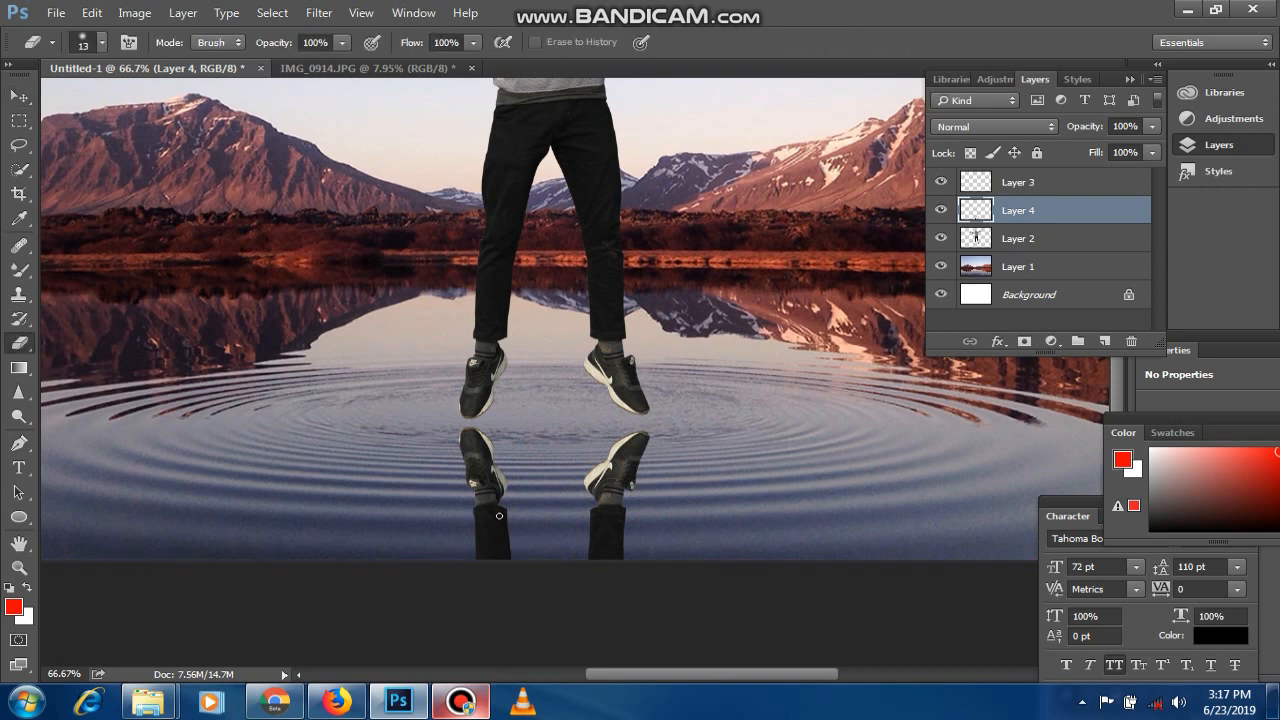
key("bracketright")
key("bracketright")
key("bracketright")
key("bracketright")
key("bracketright")
key("bracketright")
key("bracketright")
key("bracketright")
key("bracketright")
key("bracketright")
key("bracketright")
key("bracketright")
key("bracketright")
mouse_move(471, 603)
left_mouse_down()
mouse_move(660, 615)
mouse_move(471, 619)
mouse_move(726, 630)
left_mouse_up()
key("v")
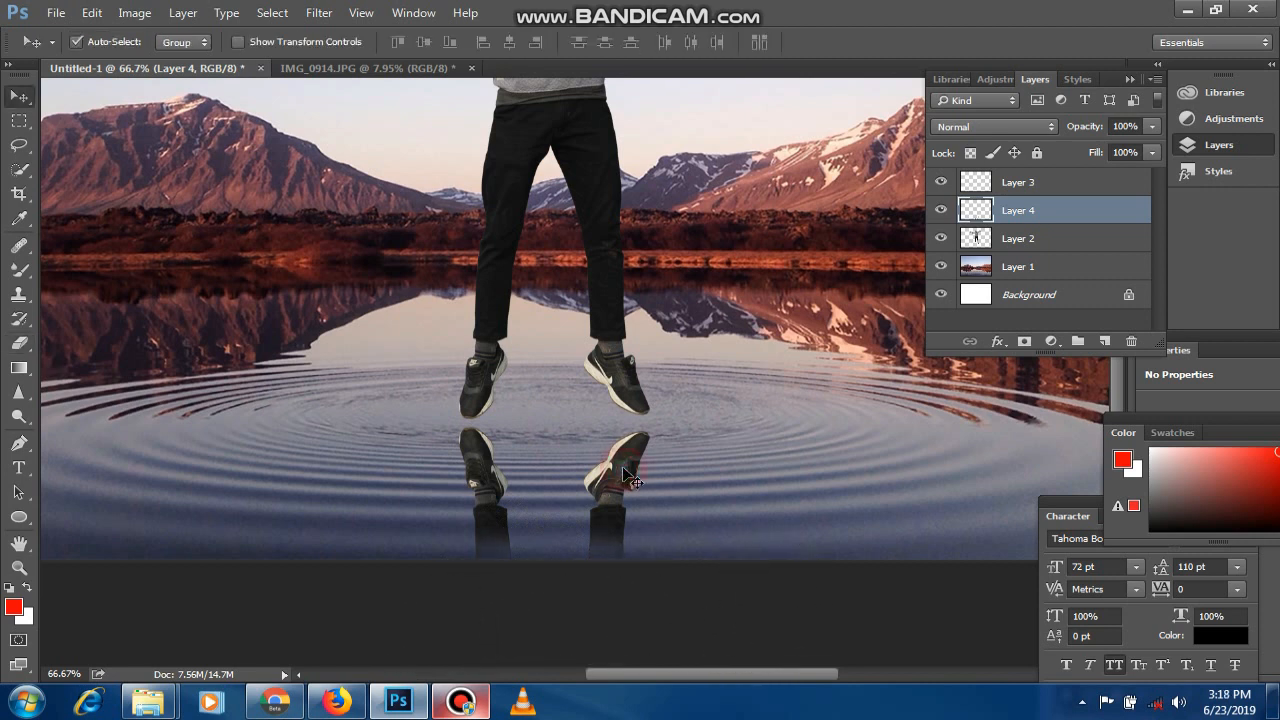
key("5")
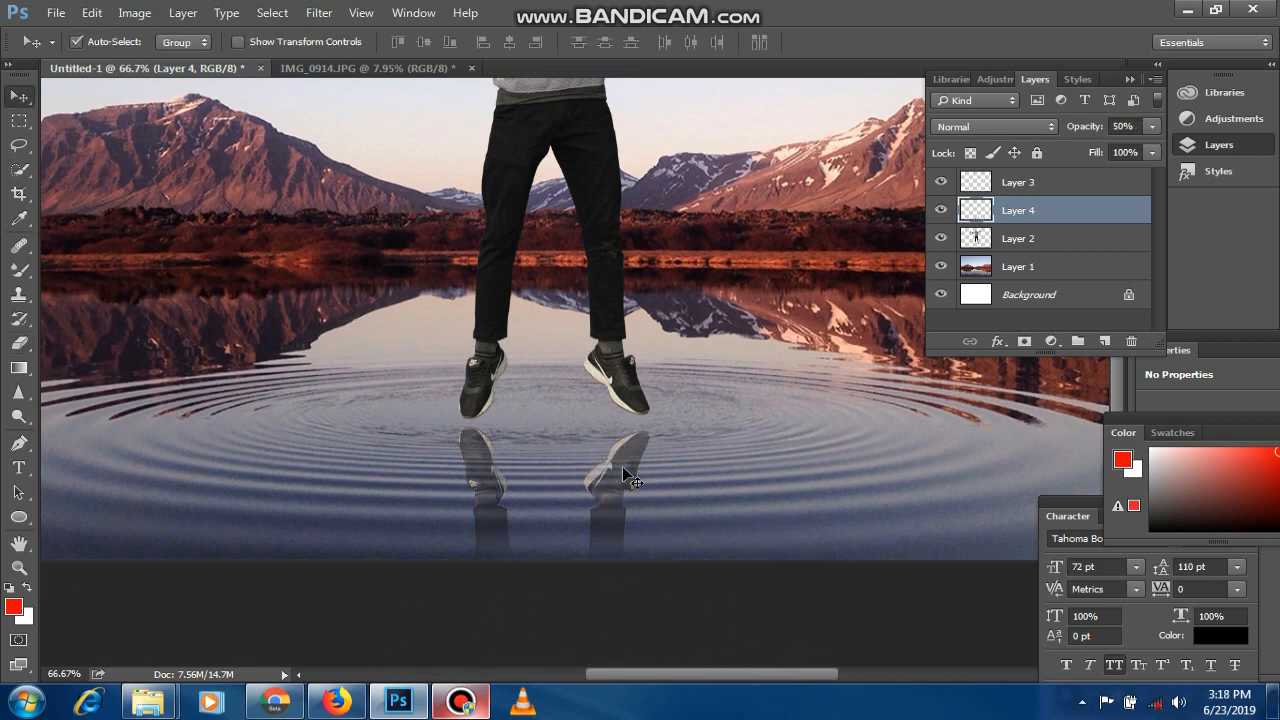
Open the Liquify filter on the reflection layer, set the brush size to 37 and undo a trial warp stroke.
left_click(316, 13)
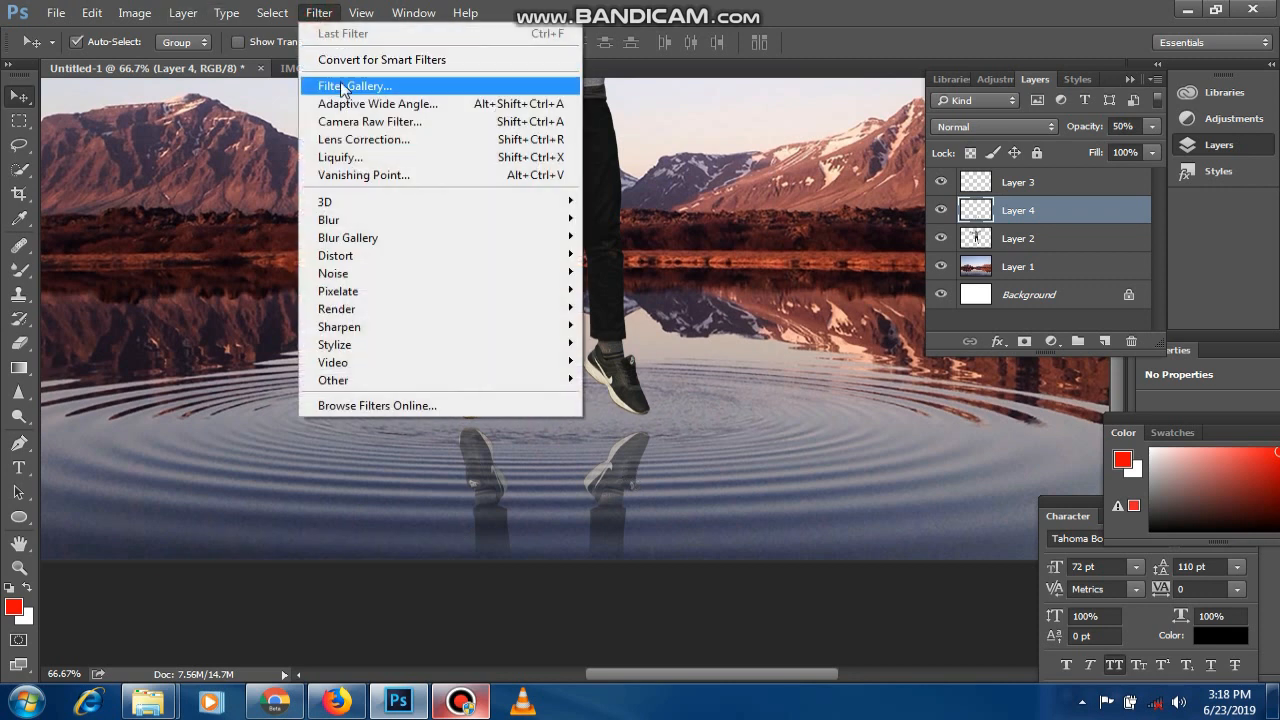
left_click(340, 158)
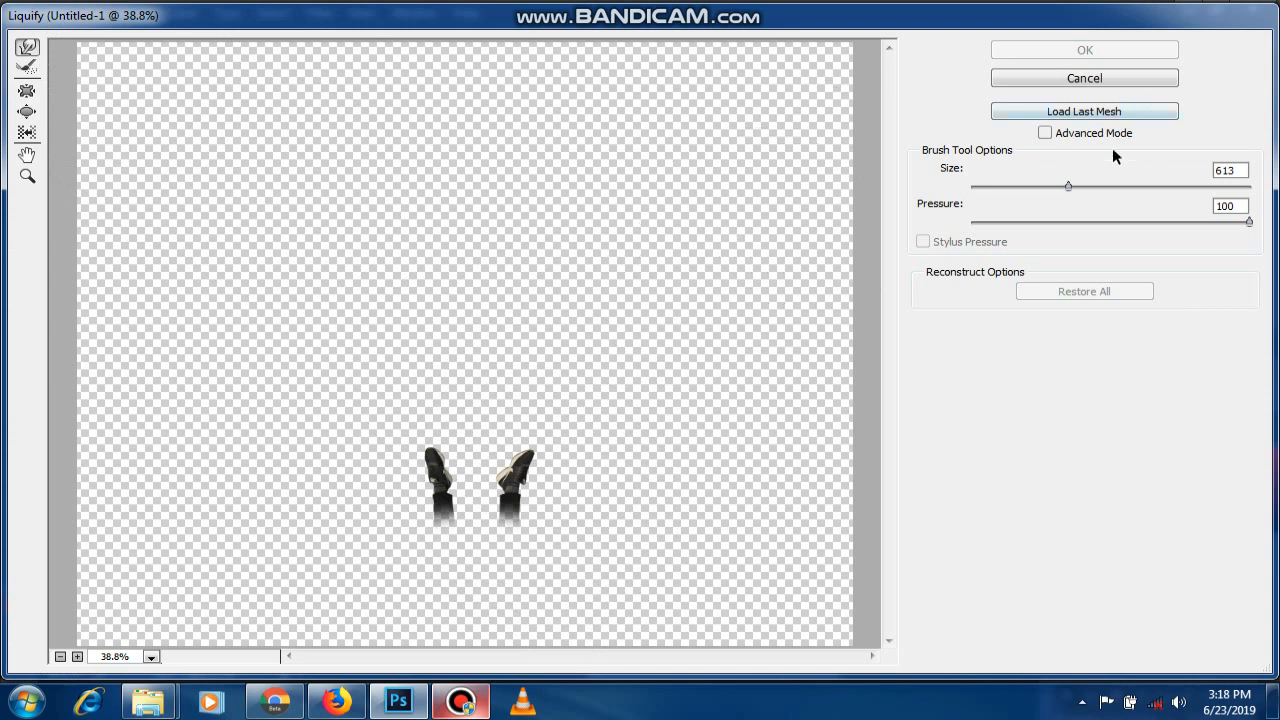
left_click_drag(1066, 186, 983, 202)
left_click_drag(981, 187, 1025, 187)
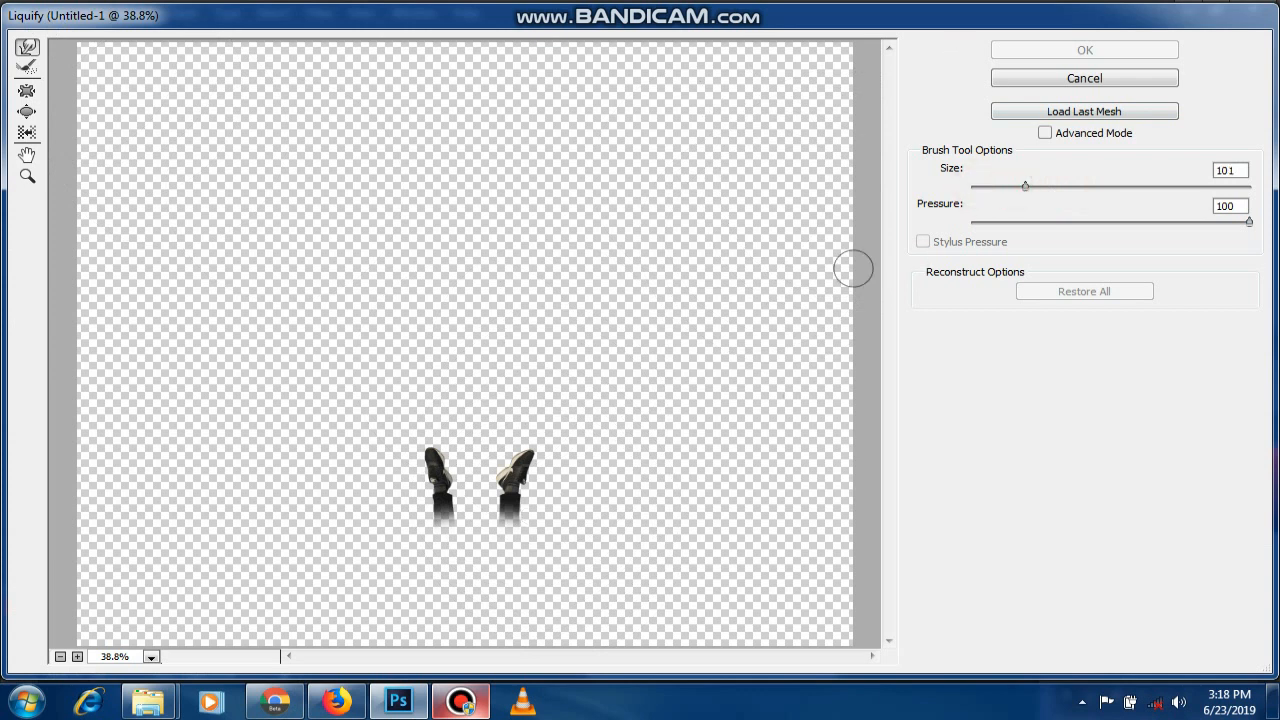
left_click(1010, 190)
left_click_drag(422, 503, 471, 508)
key("ctrl+z")
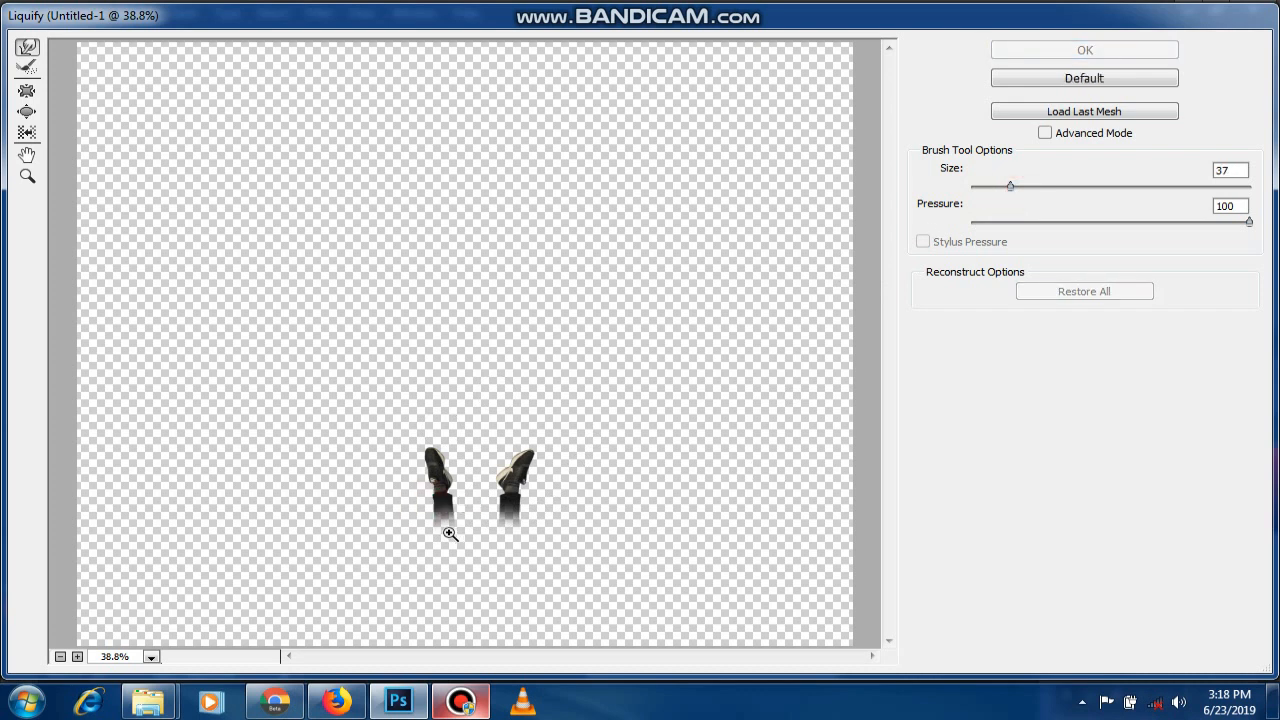
Warp both reflected legs and shoes sideways into a wavy, rippled shape and apply the Liquify filter.
left_click(450, 534)
left_click(449, 531)
left_click_drag(449, 531, 435, 193)
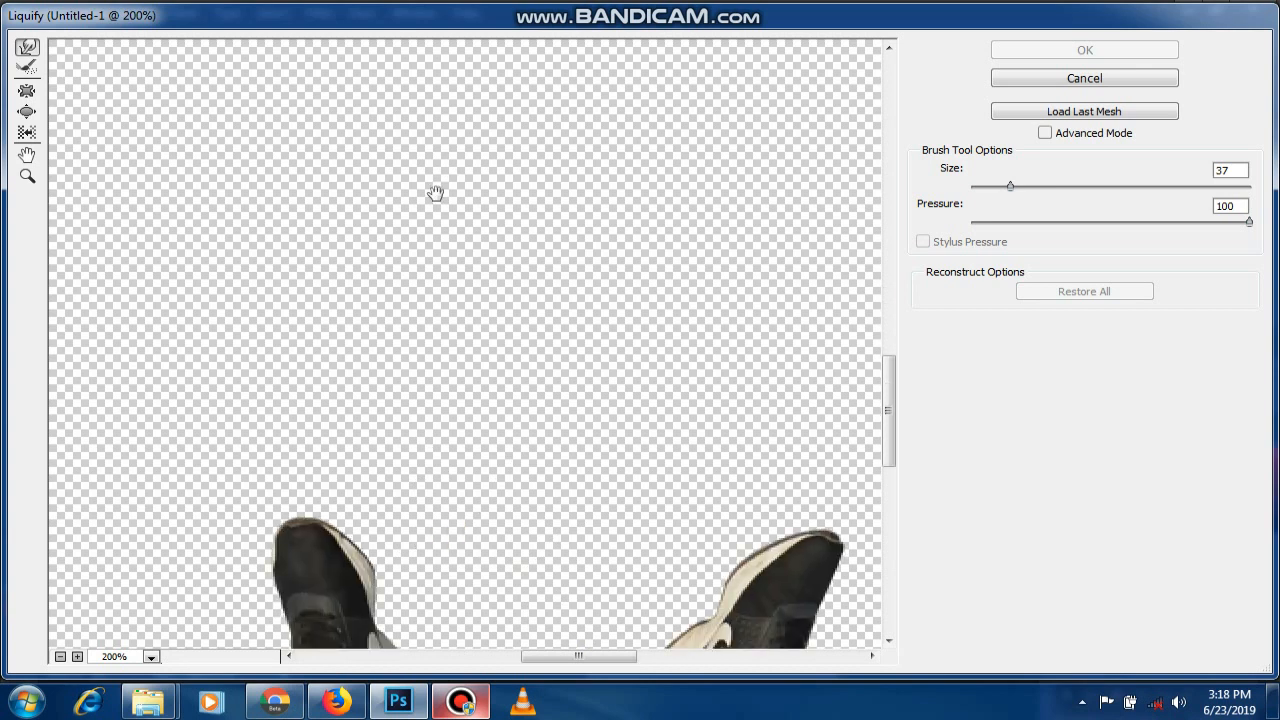
left_click_drag(505, 451, 497, 157)
left_click_drag(474, 432, 475, 241)
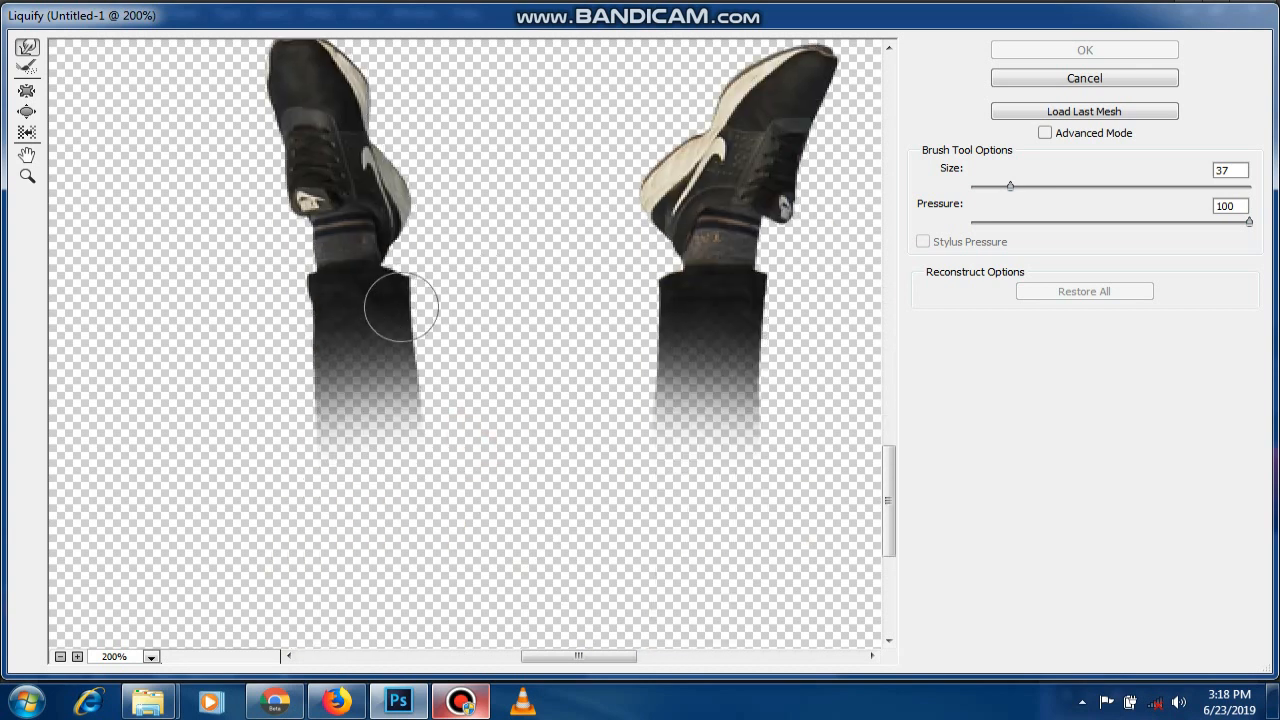
left_click_drag(396, 308, 414, 308)
left_click_drag(337, 368, 407, 367)
left_click_drag(418, 295, 334, 297)
mouse_move(357, 233)
left_mouse_down()
mouse_move(400, 216)
mouse_move(335, 174)
mouse_move(285, 95)
mouse_move(355, 82)
left_mouse_up()
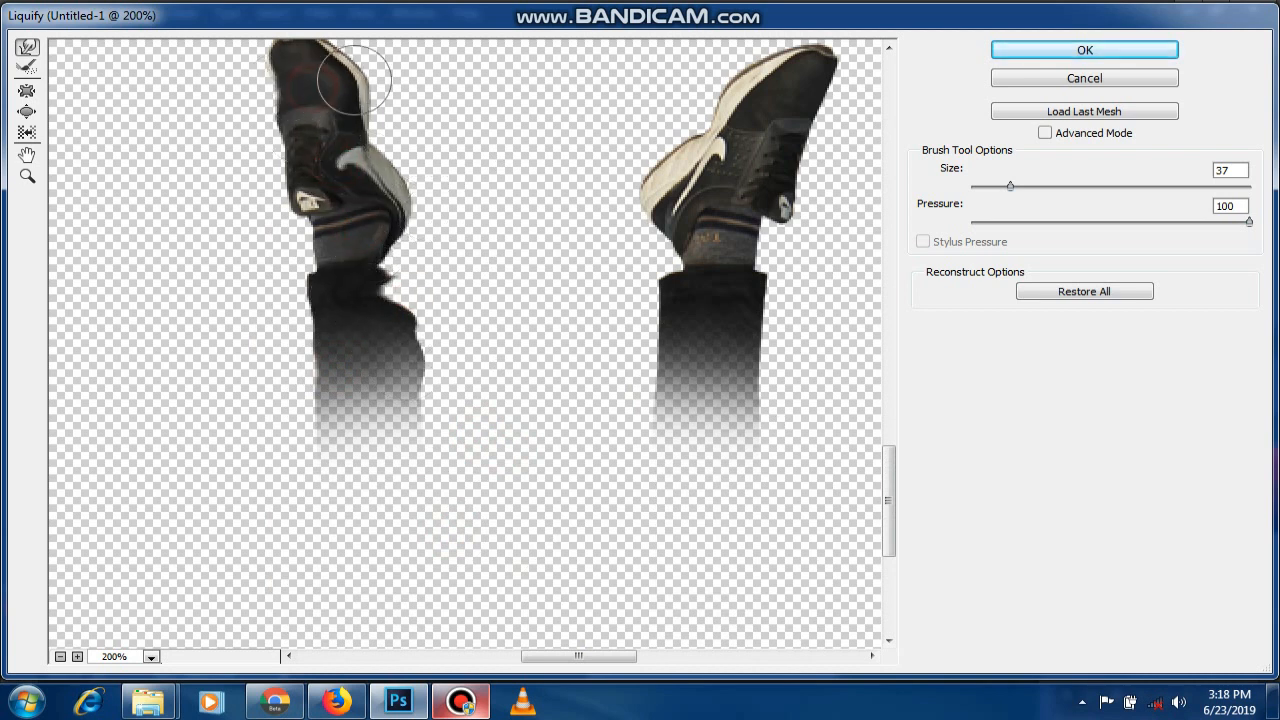
mouse_move(765, 345)
left_mouse_down()
mouse_move(663, 349)
mouse_move(806, 103)
mouse_move(694, 100)
mouse_move(823, 63)
mouse_move(855, 68)
left_mouse_up()
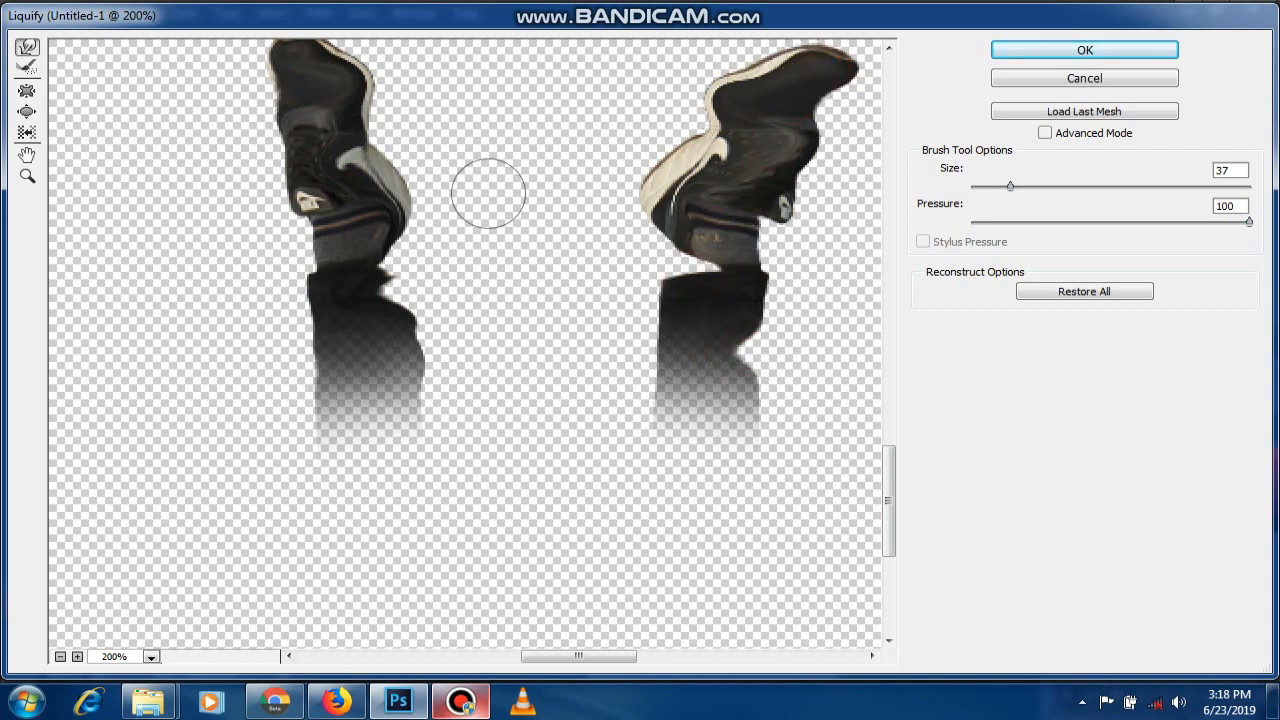
left_click(1085, 50)
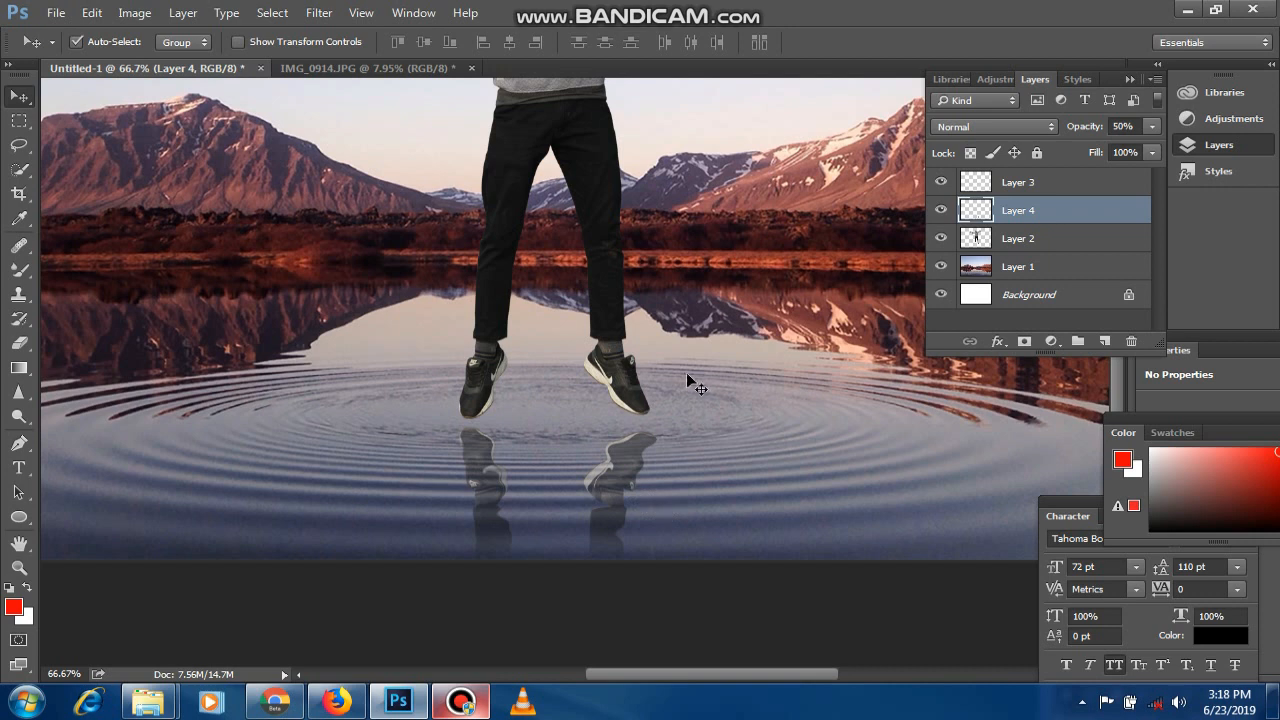
Review the whole composite with its reflection, fitted to the screen with the panels hidden.
key("ctrl")
key("ctrl+0")
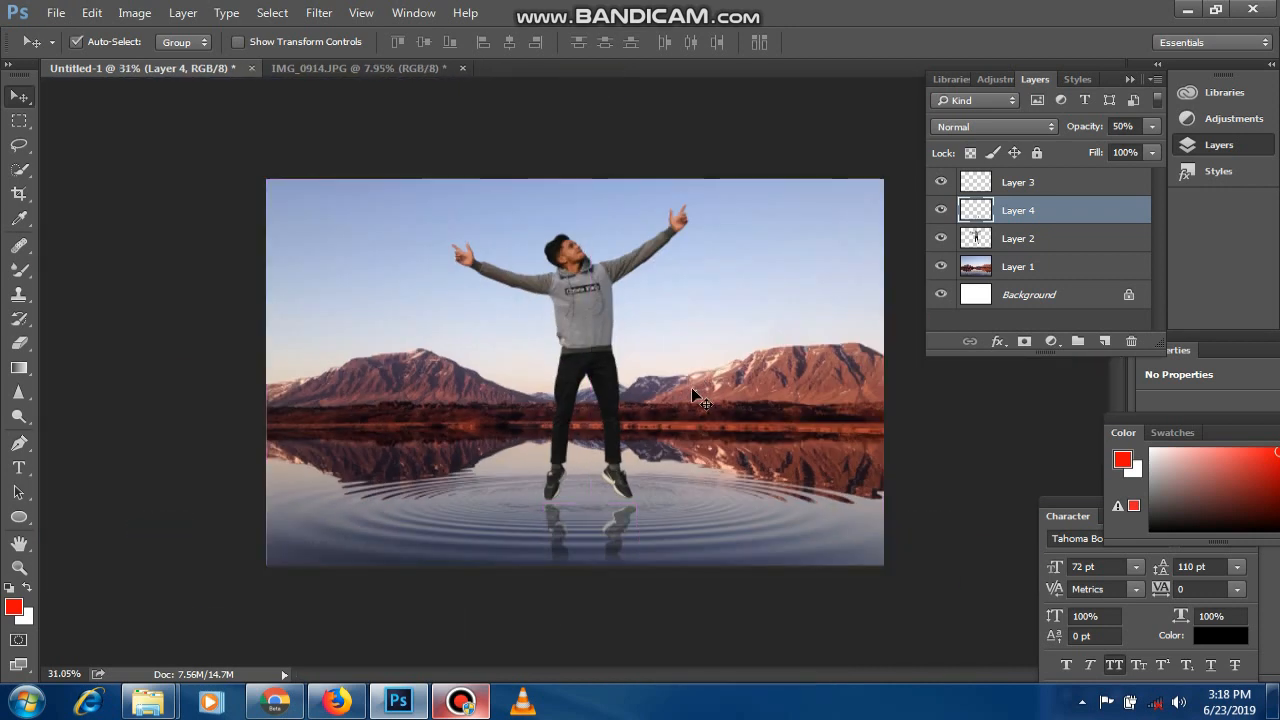
key("ctrl+1")
key("Tab")
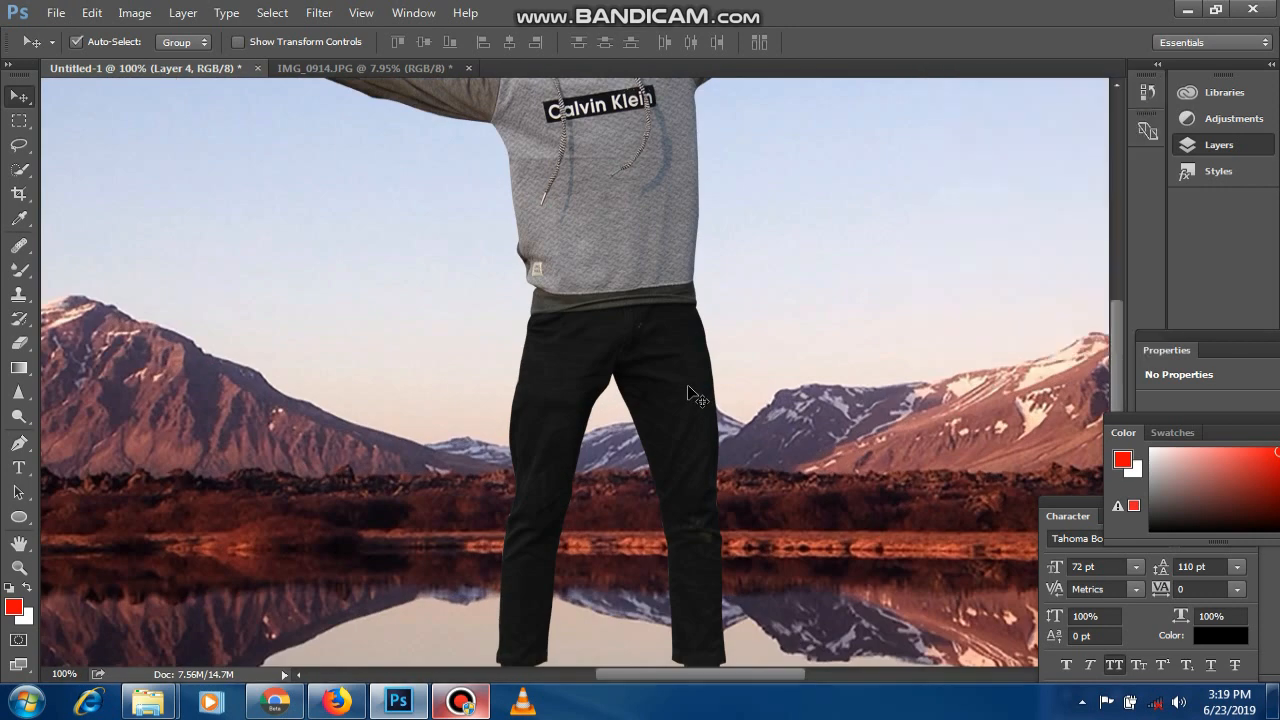
key("ctrl+0")
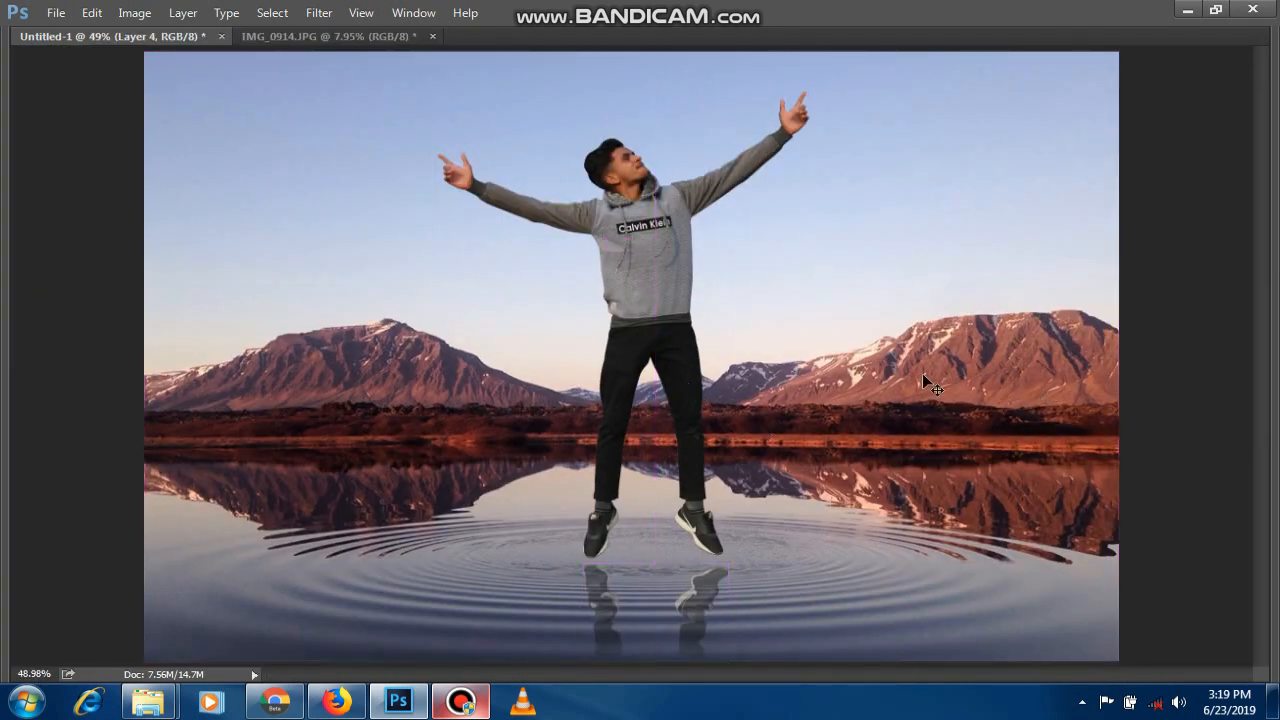
key("ctrl")
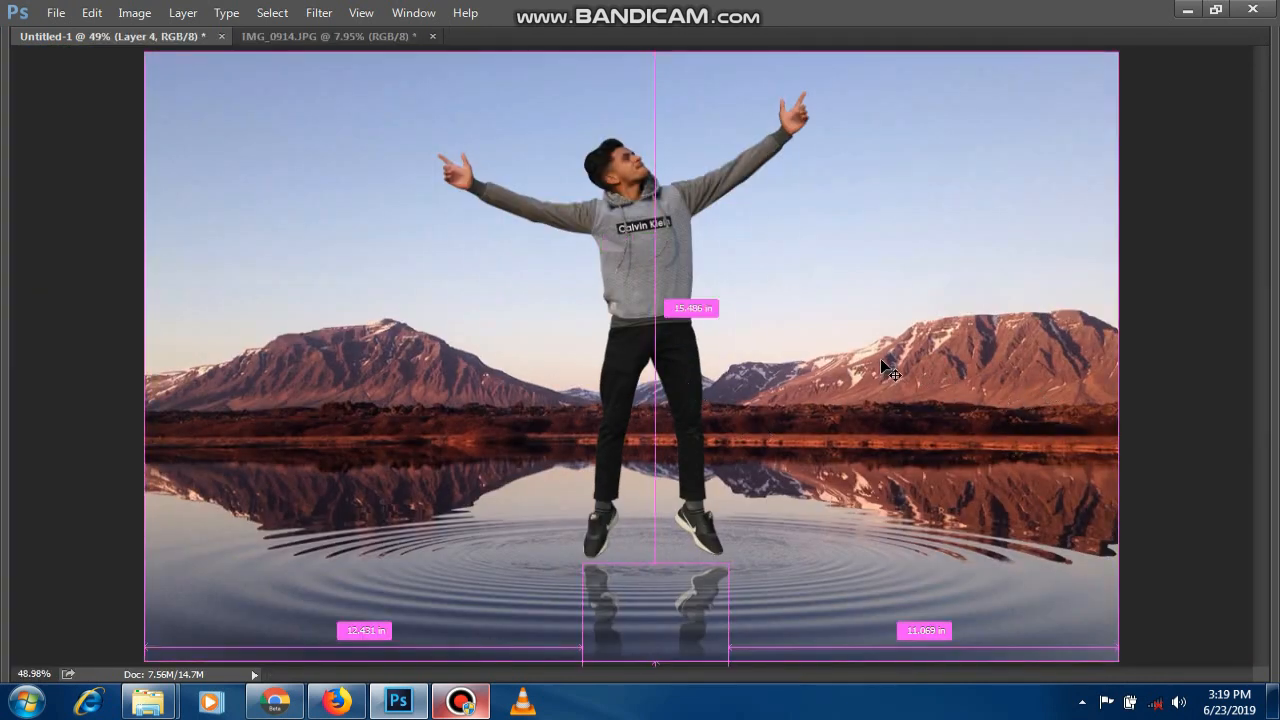
key("ctrl")
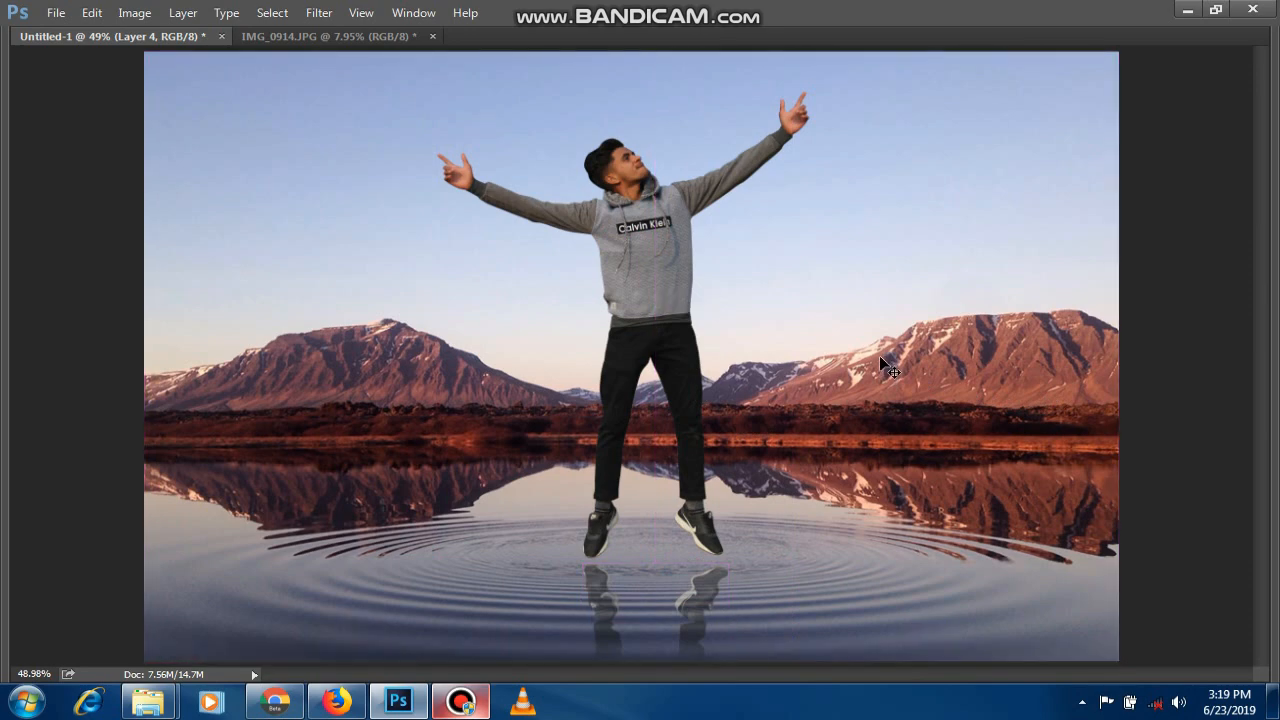